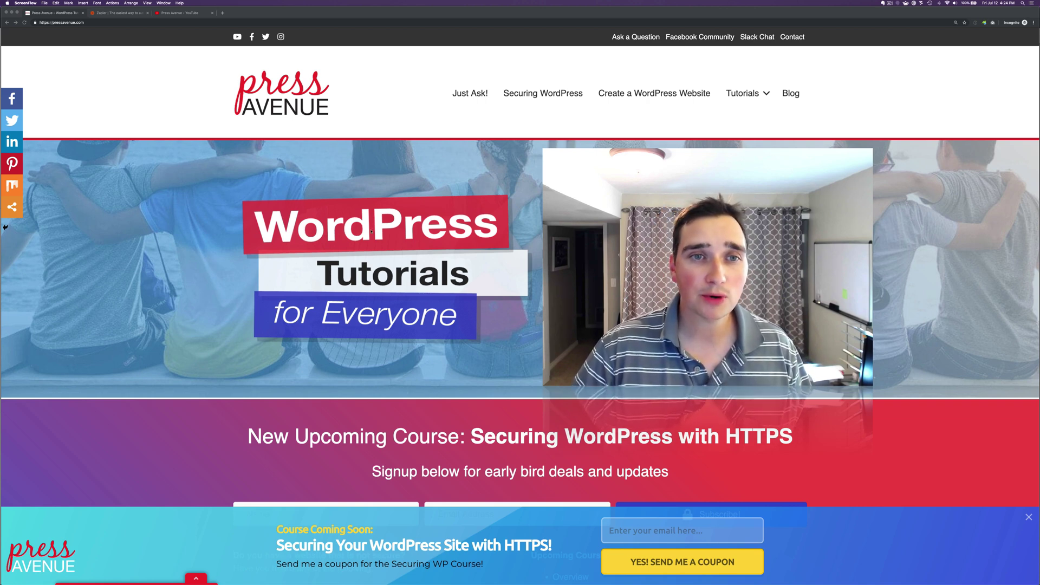
pyautogui.scroll(-9, 368, 145)
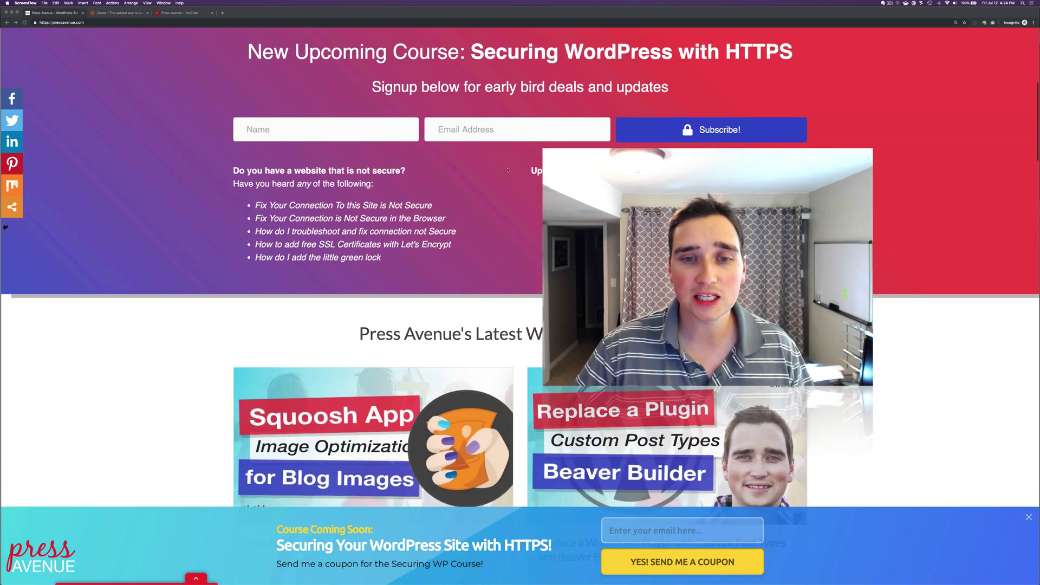
pyautogui.scroll(-6, 508, 170)
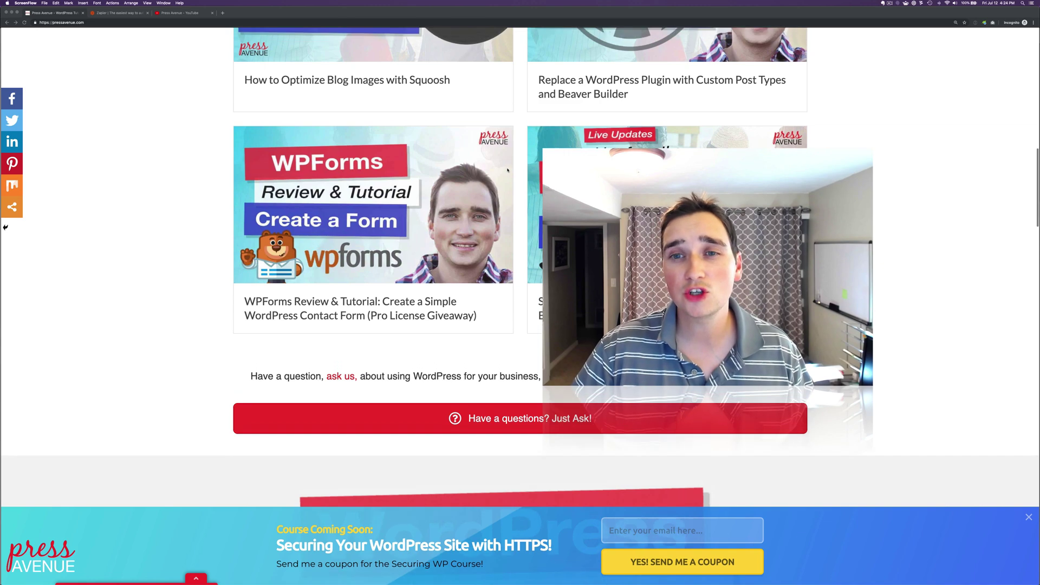
pyautogui.scroll(5, 508, 170)
pyautogui.scroll(12, 507, 170)
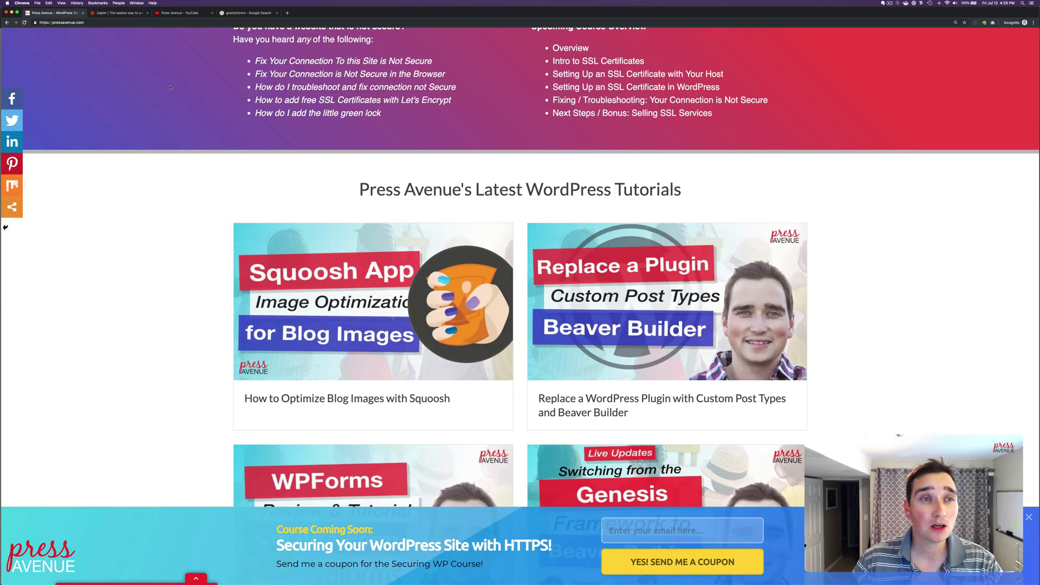
# - Switch to the Zapier home page and examine the example Zap's Gmail trigger and its Dropbox and Slack actions
pyautogui.click(116, 13)
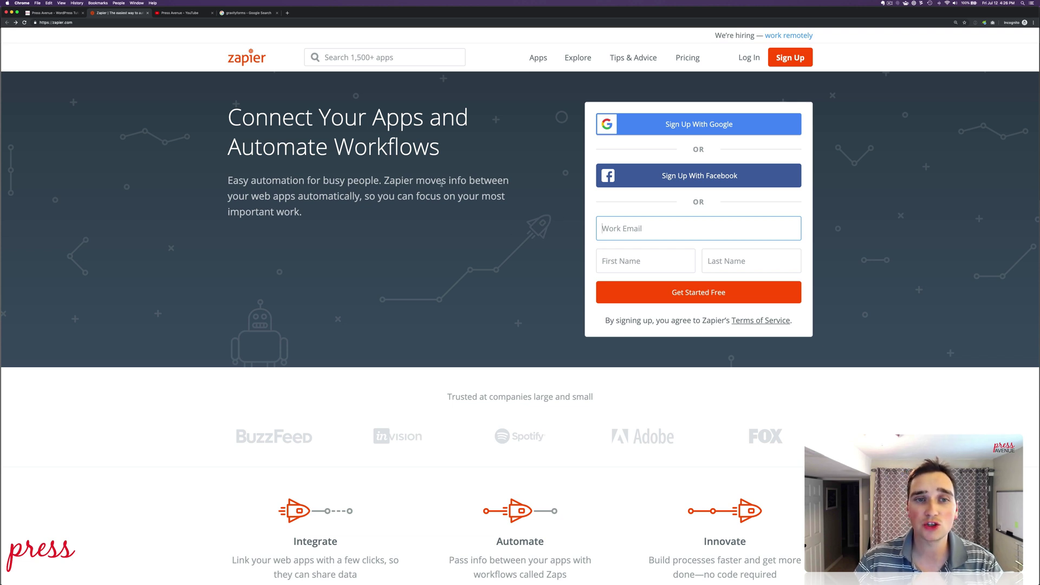
pyautogui.scroll(-5, 548, 194)
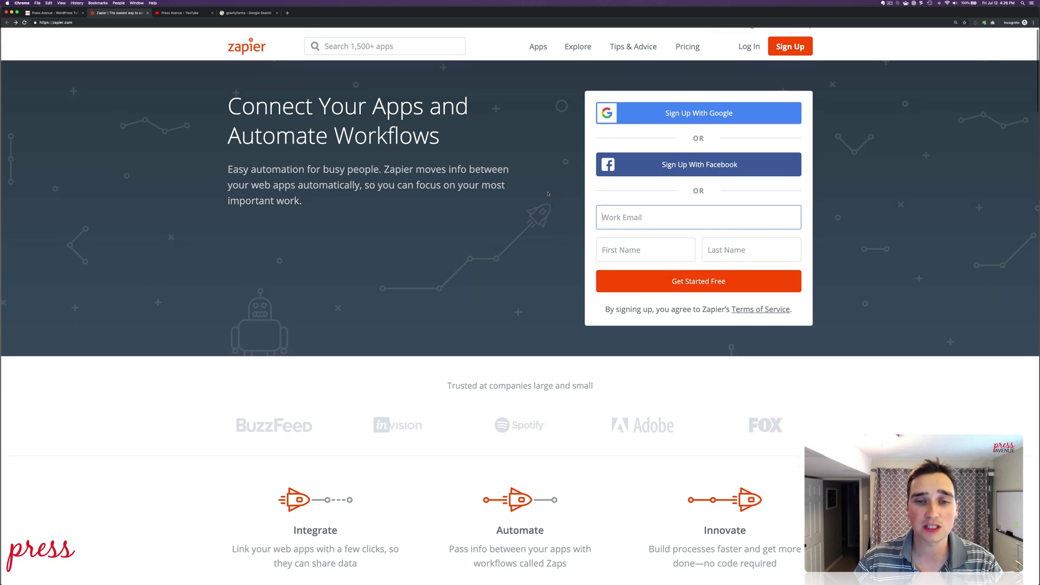
pyautogui.scroll(-6, 548, 194)
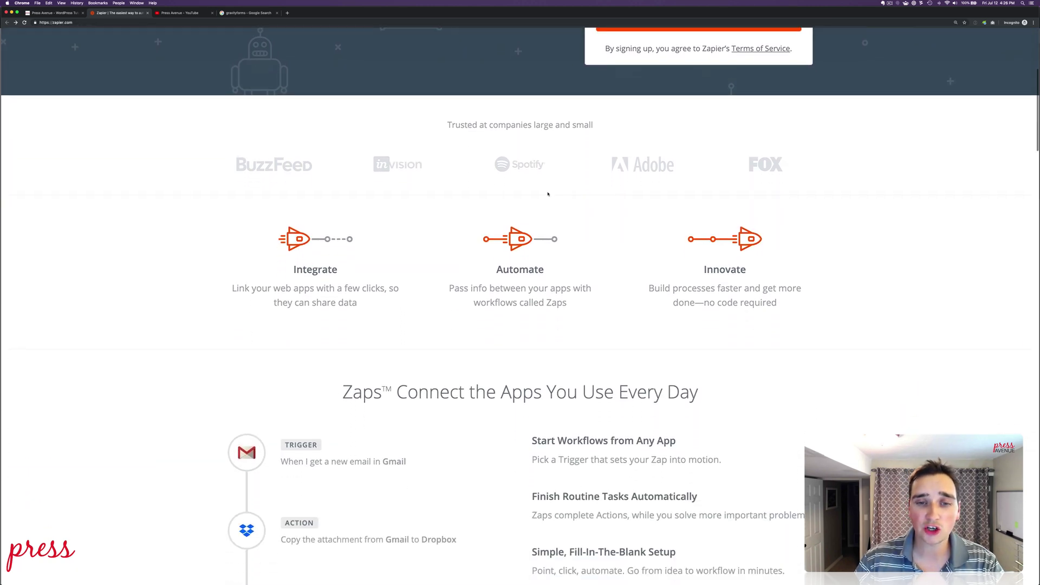
pyautogui.scroll(-1, 548, 194)
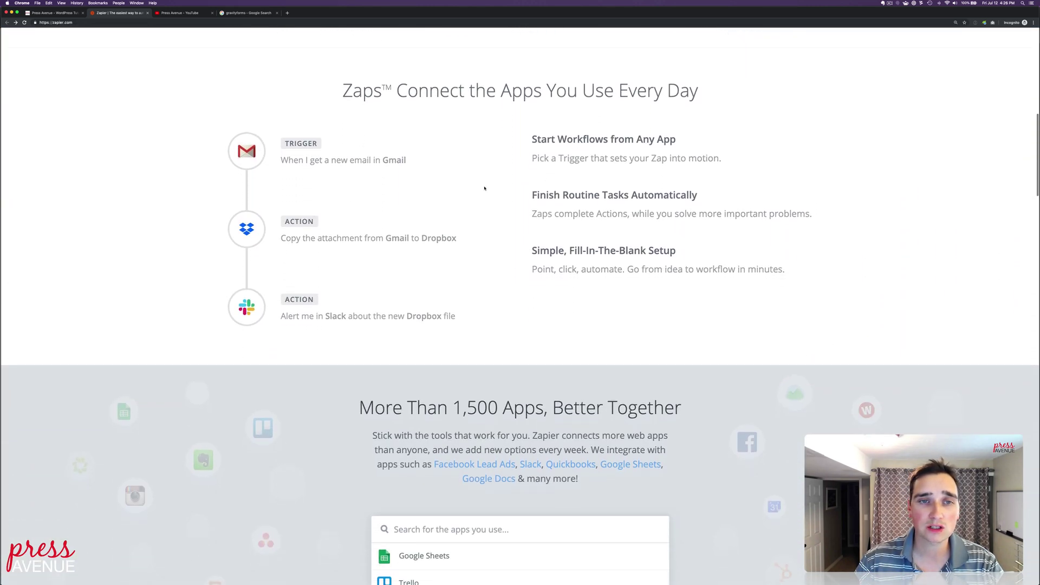
pyautogui.moveTo(300, 157); pyautogui.dragTo(405, 157)
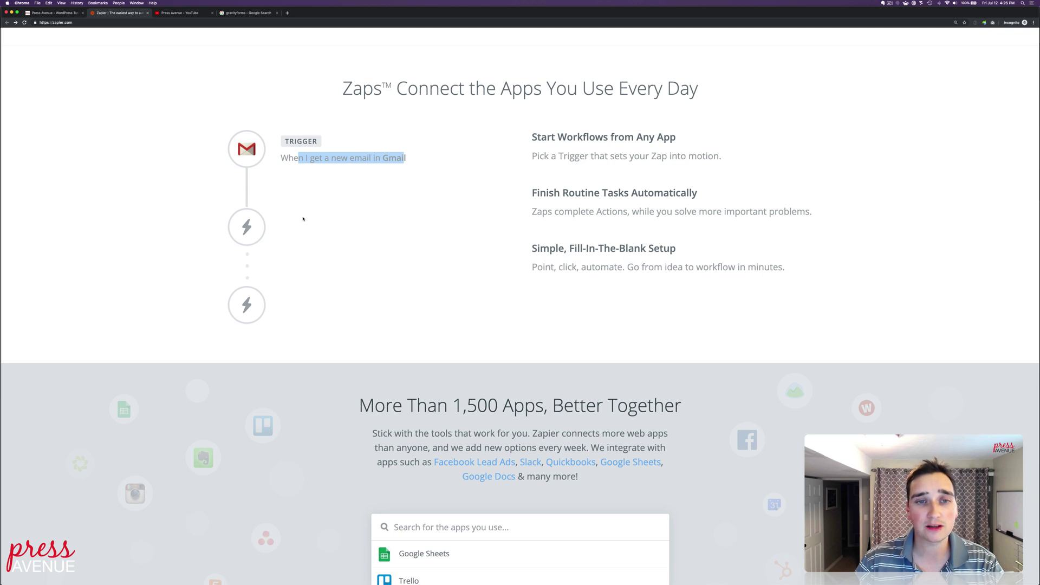
pyautogui.moveTo(297, 236); pyautogui.dragTo(436, 236)
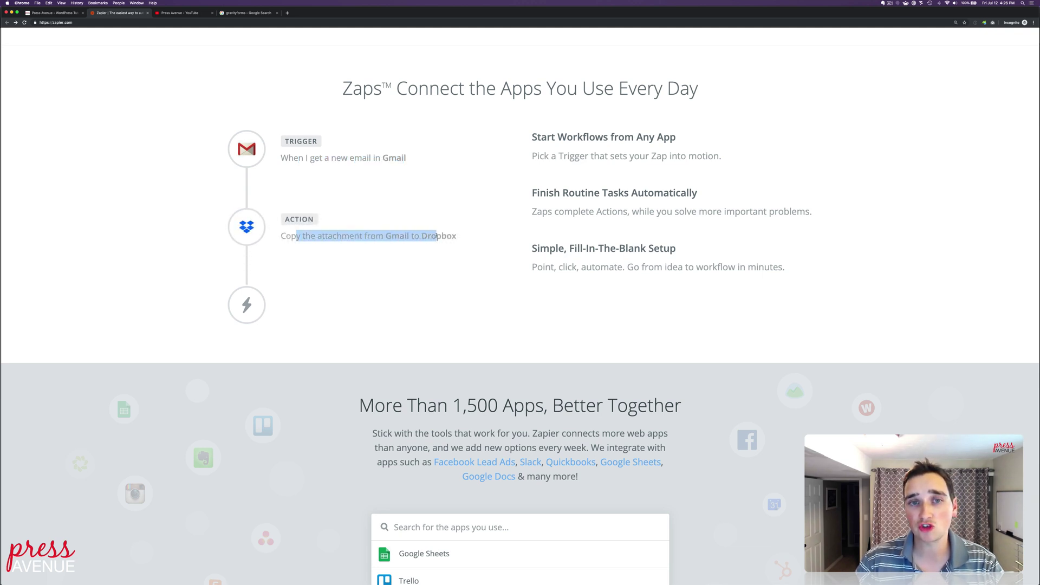
pyautogui.click(315, 315)
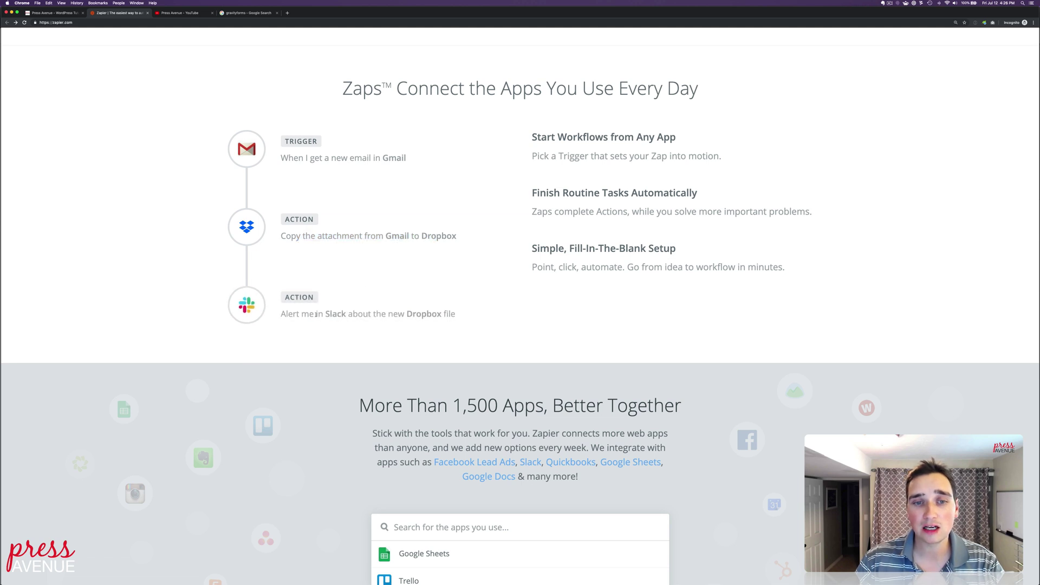
pyautogui.moveTo(316, 315); pyautogui.dragTo(422, 314)
pyautogui.click(421, 314)
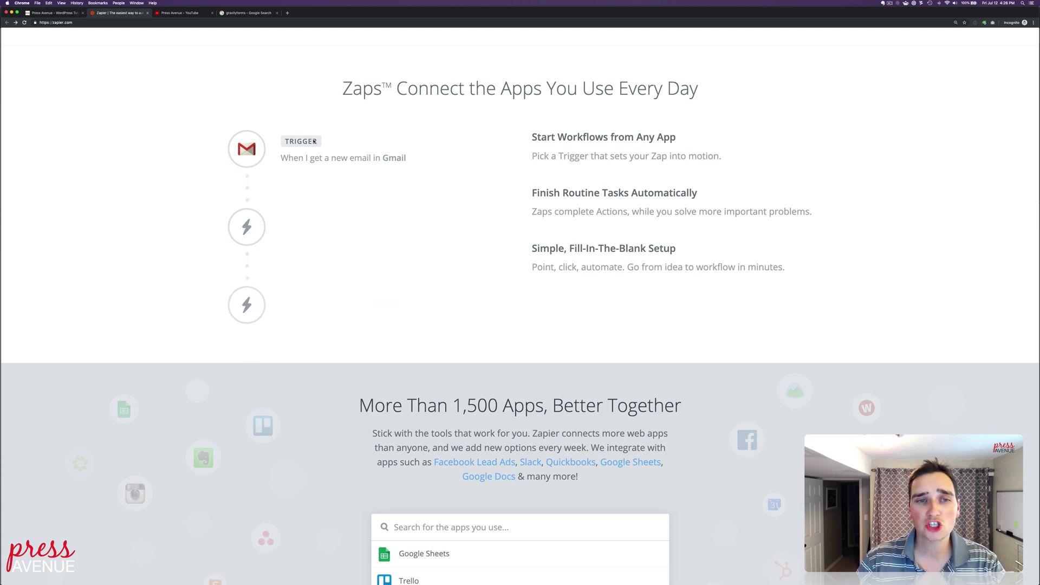
# - Look over the Zapier home page's sections on supported apps, the workflow editor and built-in apps
pyautogui.scroll(-5, 640, 194)
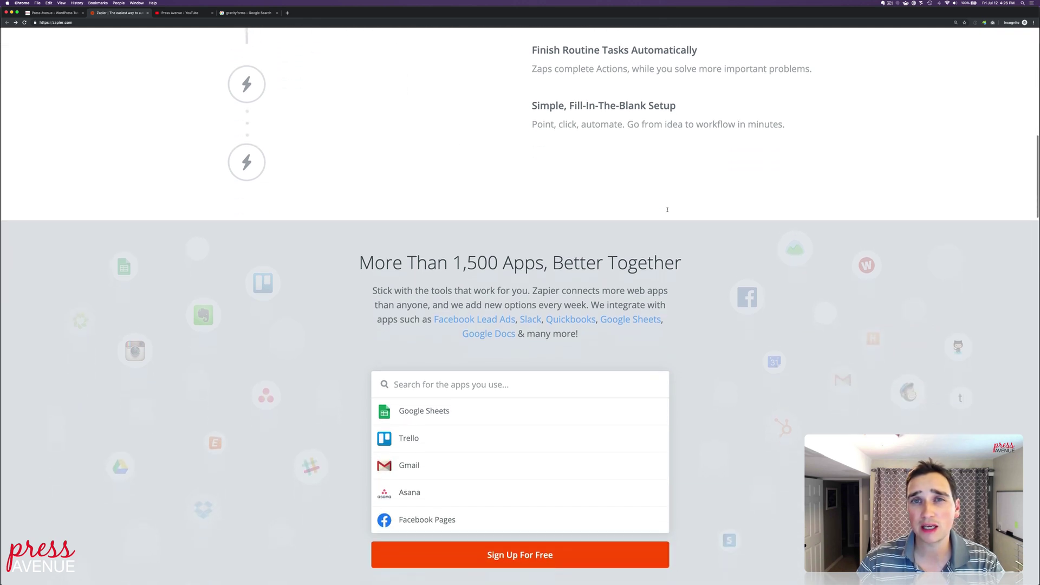
pyautogui.scroll(-2, 667, 209)
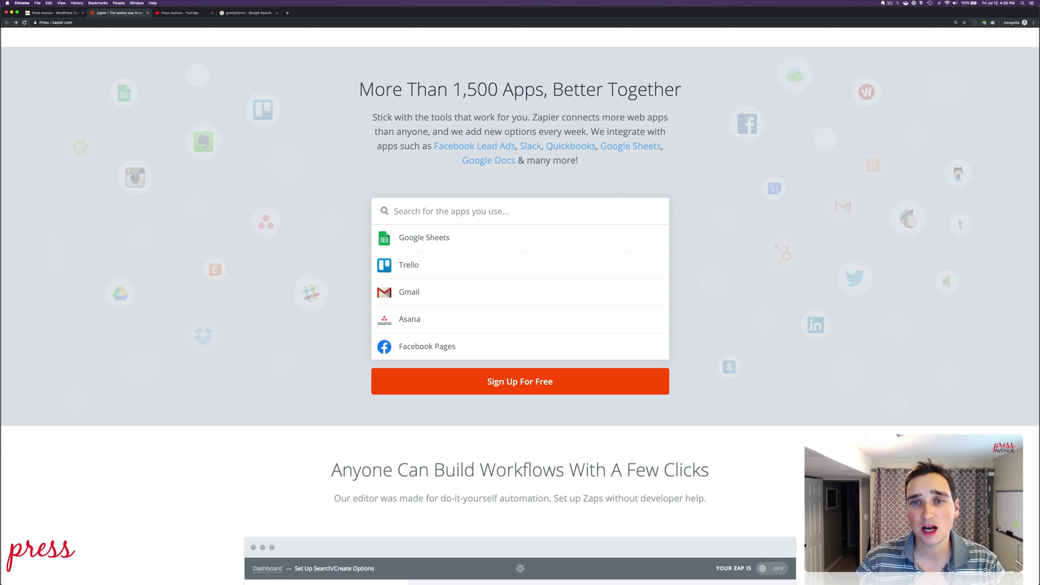
pyautogui.moveTo(478, 88); pyautogui.dragTo(648, 89)
pyautogui.click(681, 93)
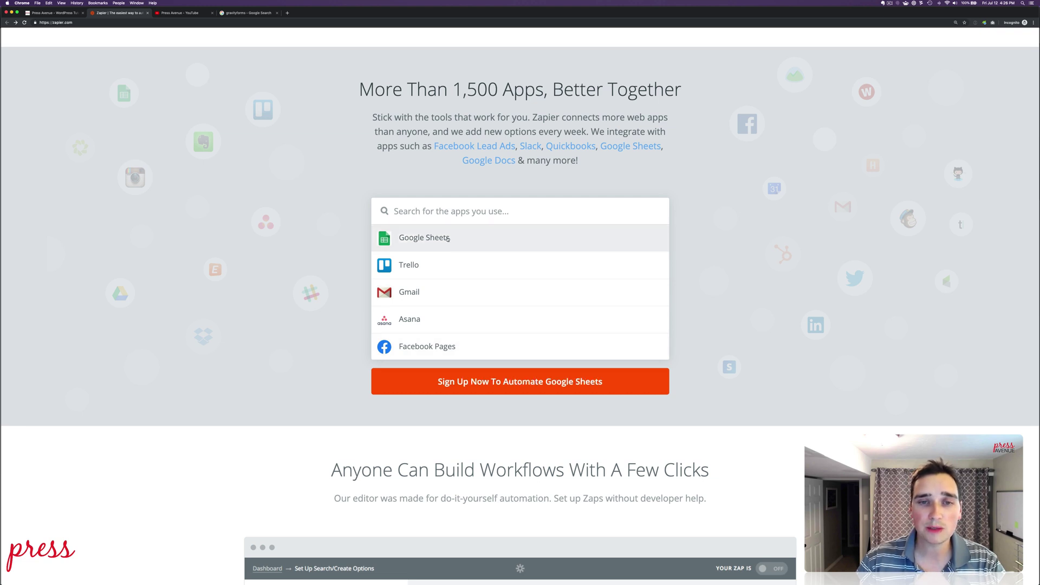
pyautogui.scroll(-8, 539, 352)
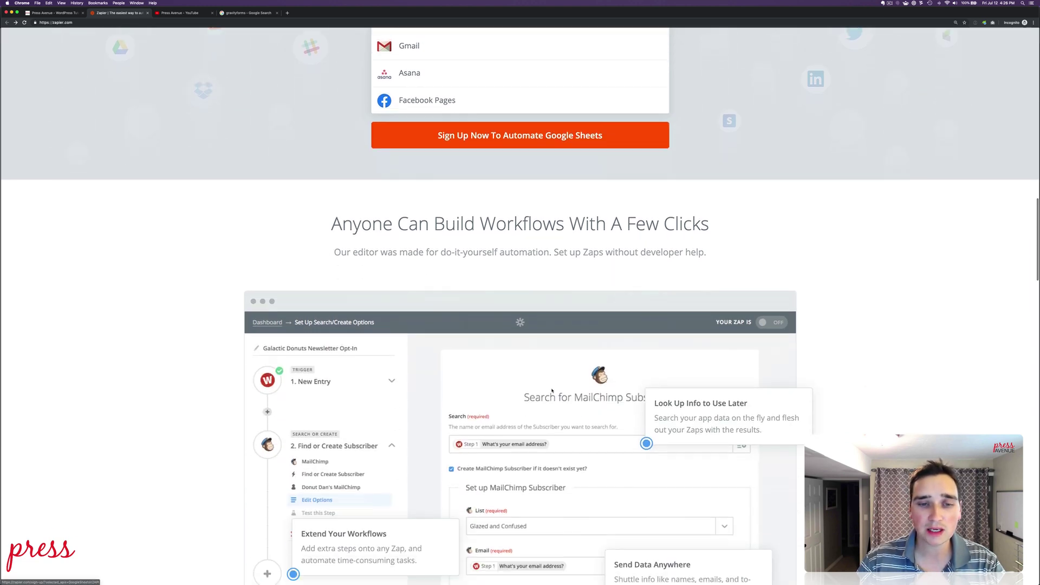
pyautogui.scroll(-1, 552, 390)
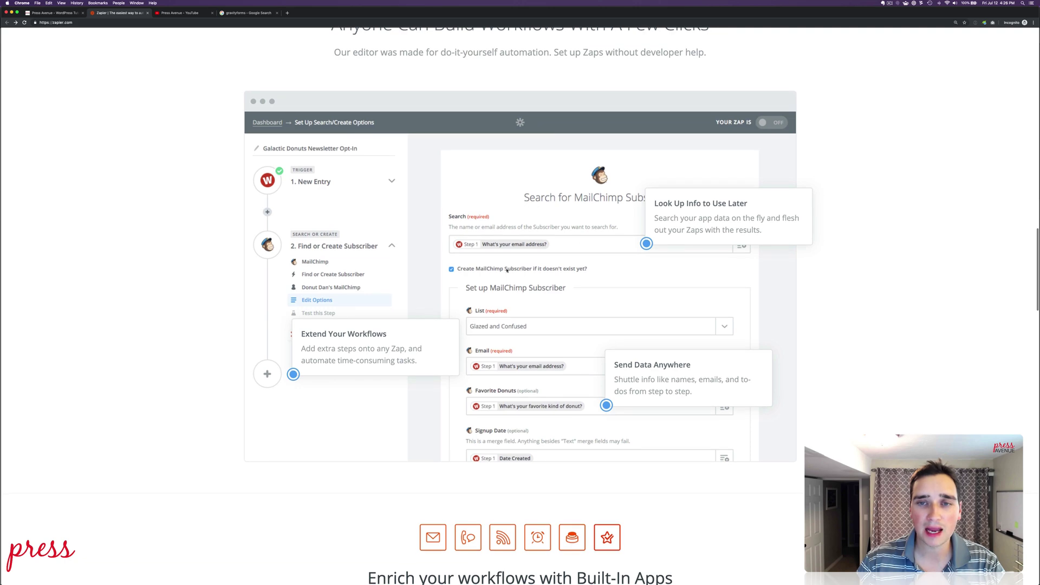
pyautogui.scroll(-4, 606, 263)
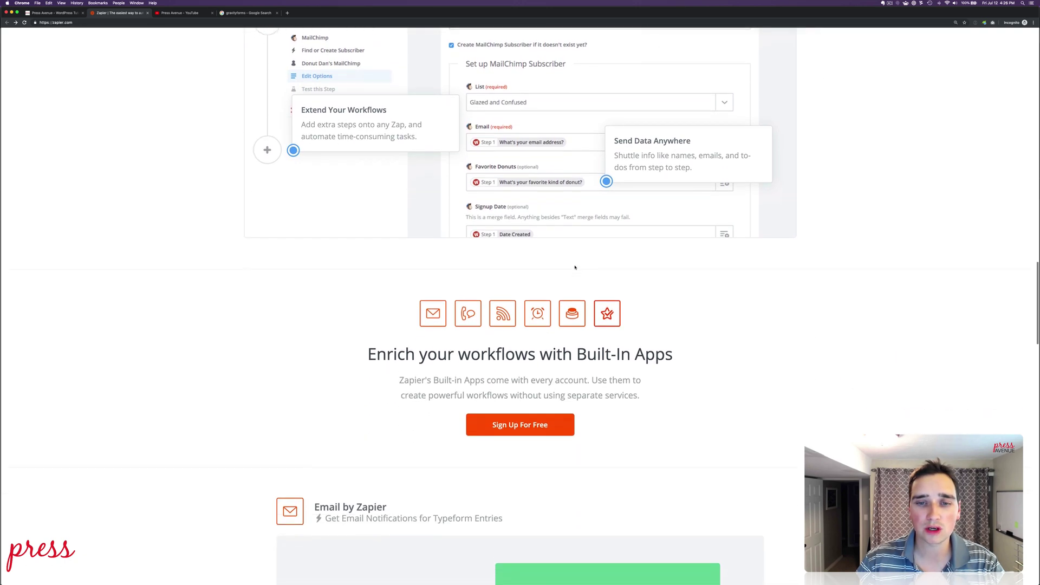
# - Open Zapier's directory of supported apps
pyautogui.scroll(20, 590, 264)
pyautogui.scroll(8, 575, 265)
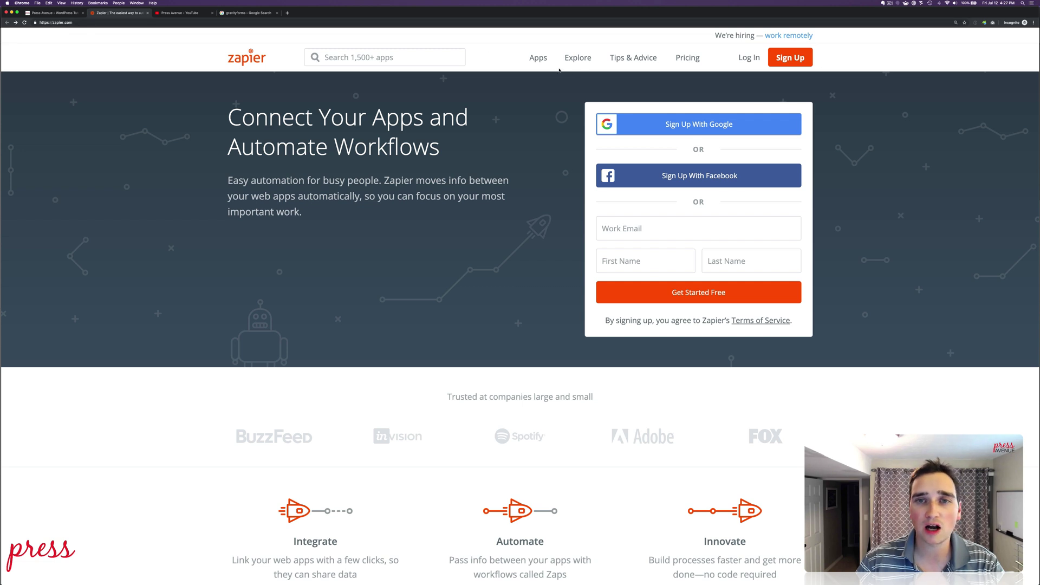
pyautogui.click(538, 57)
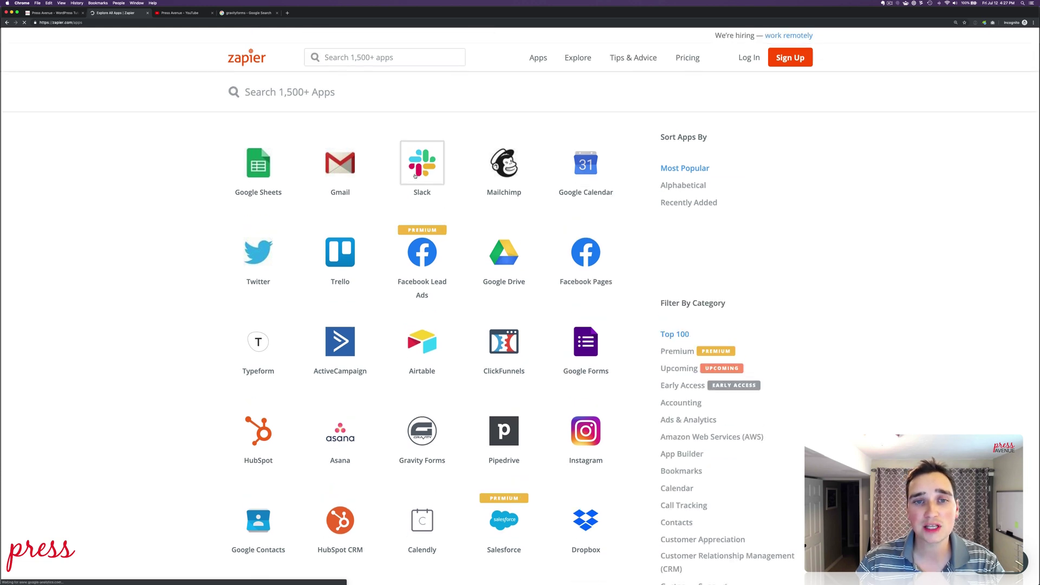
pyautogui.moveTo(422, 165)
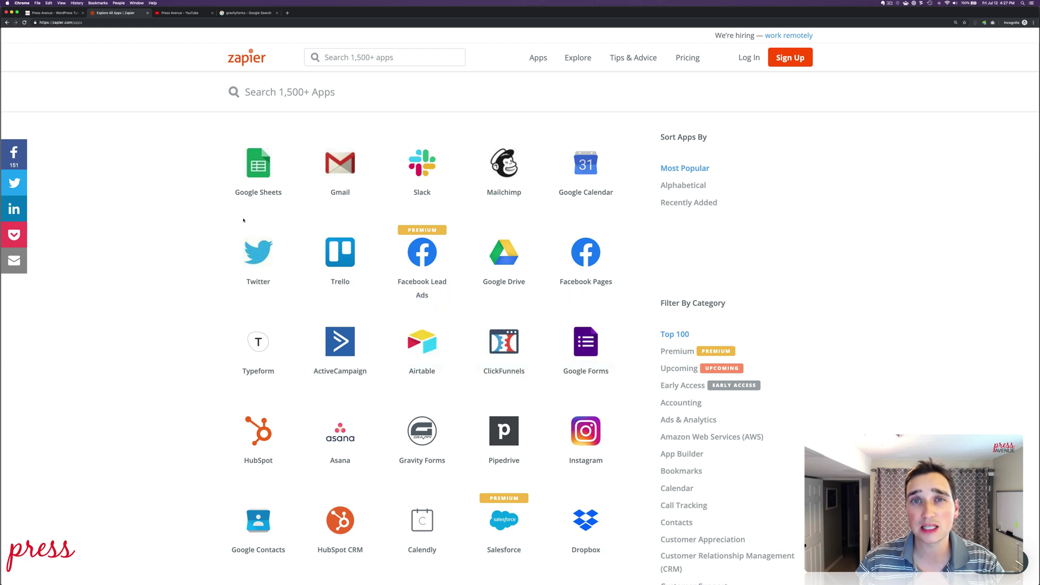
# - Open the official Gravity Forms website from the Google results for gravityforms and enlarge the page to 200%
pyautogui.click(245, 14)
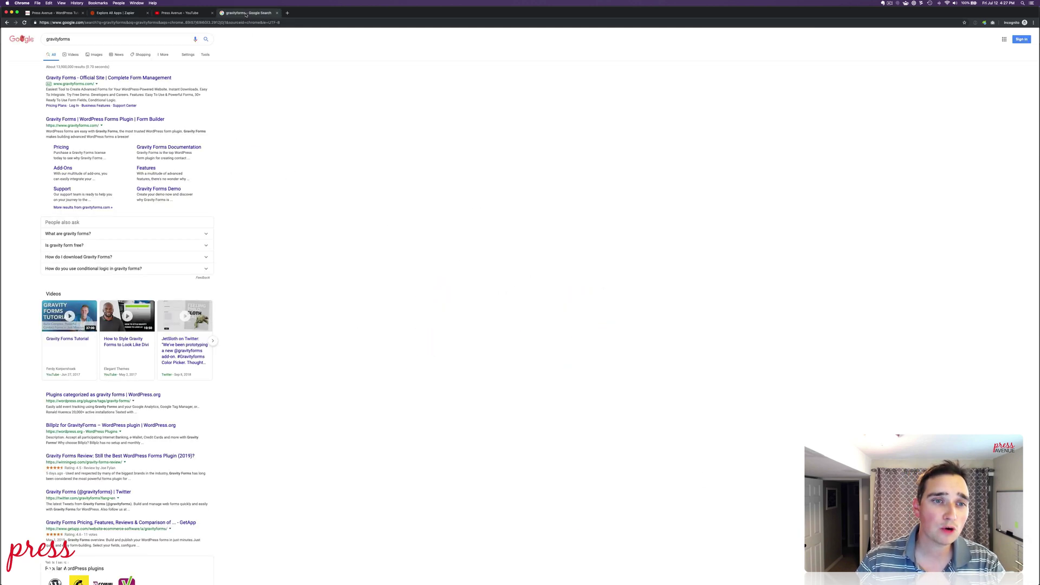
pyautogui.click(139, 120)
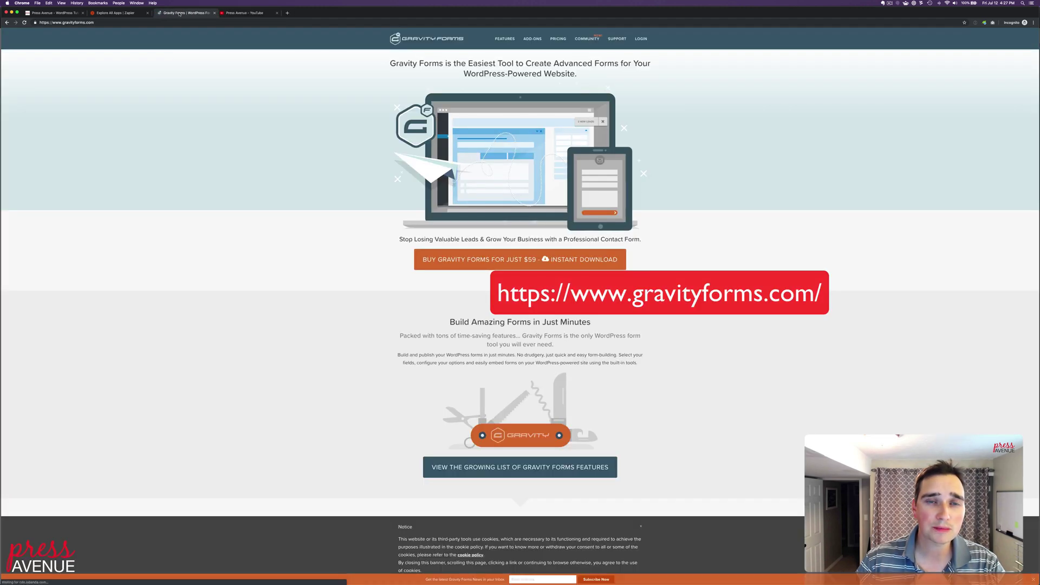
pyautogui.press('super+equal')
pyautogui.press('super+equal')
pyautogui.press('super+equal')
pyautogui.press('super+equal')
pyautogui.press('super+equal')
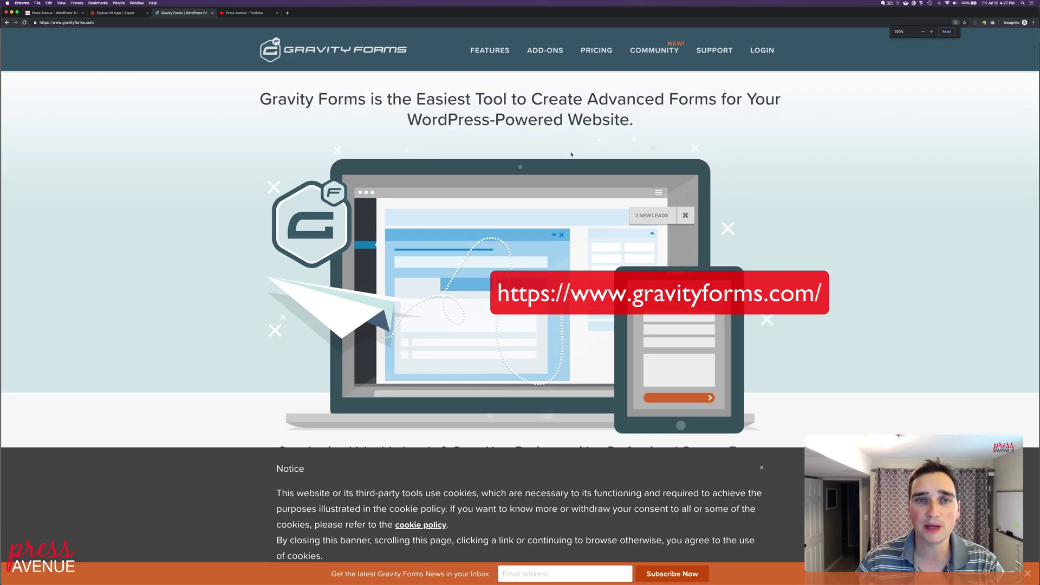
# - Look over the Gravity Forms home page and the license table on its add-ons page, and return to the home page
pyautogui.scroll(-5, 572, 164)
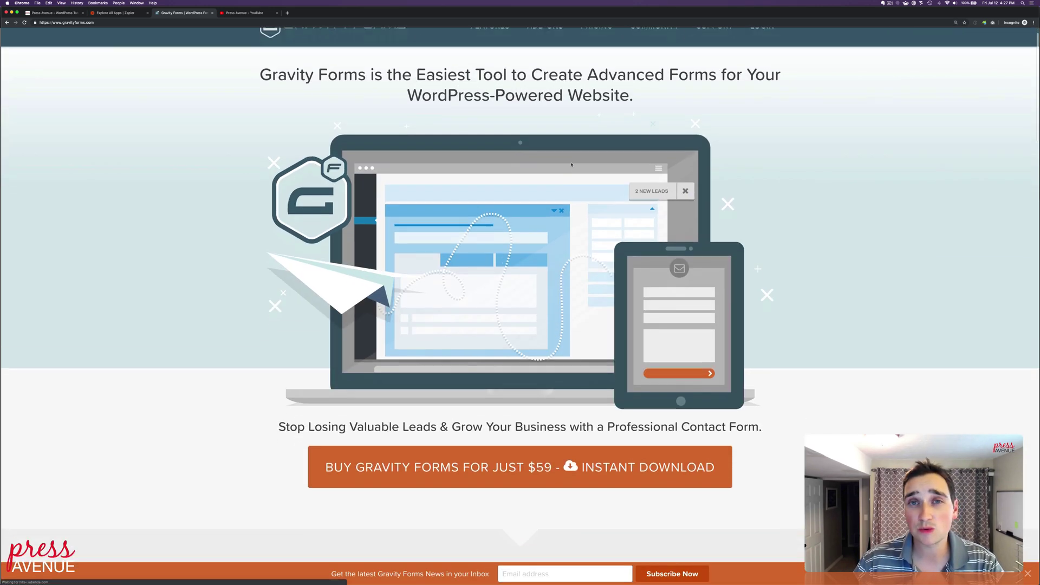
pyautogui.scroll(-5, 571, 164)
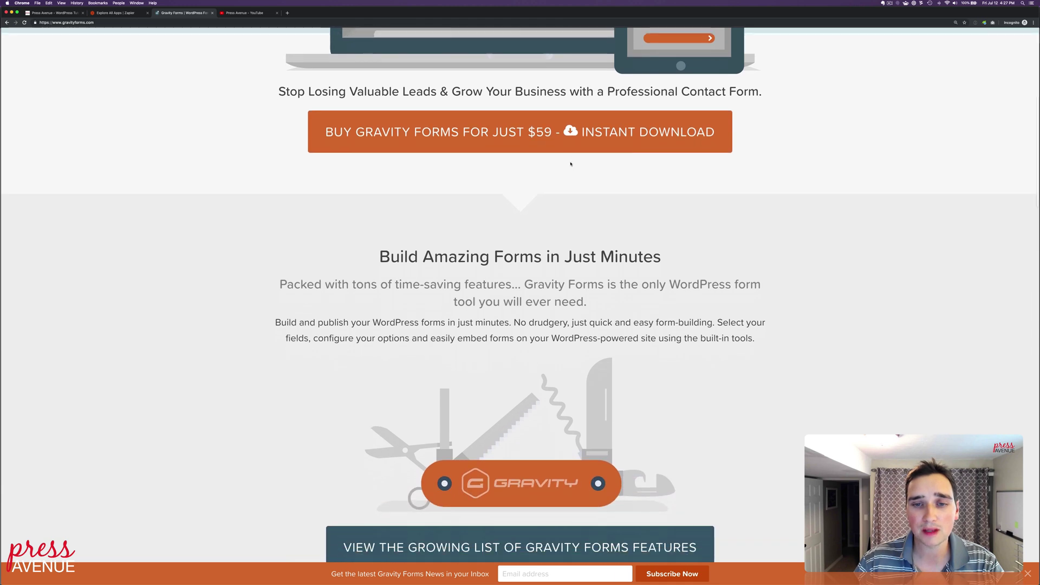
pyautogui.scroll(-1, 569, 161)
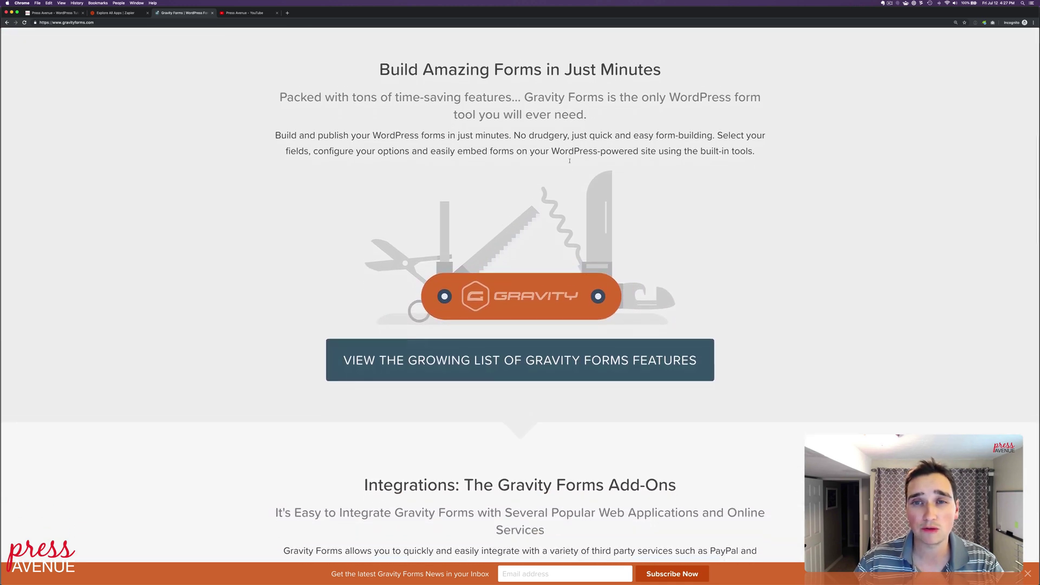
pyautogui.scroll(7, 569, 162)
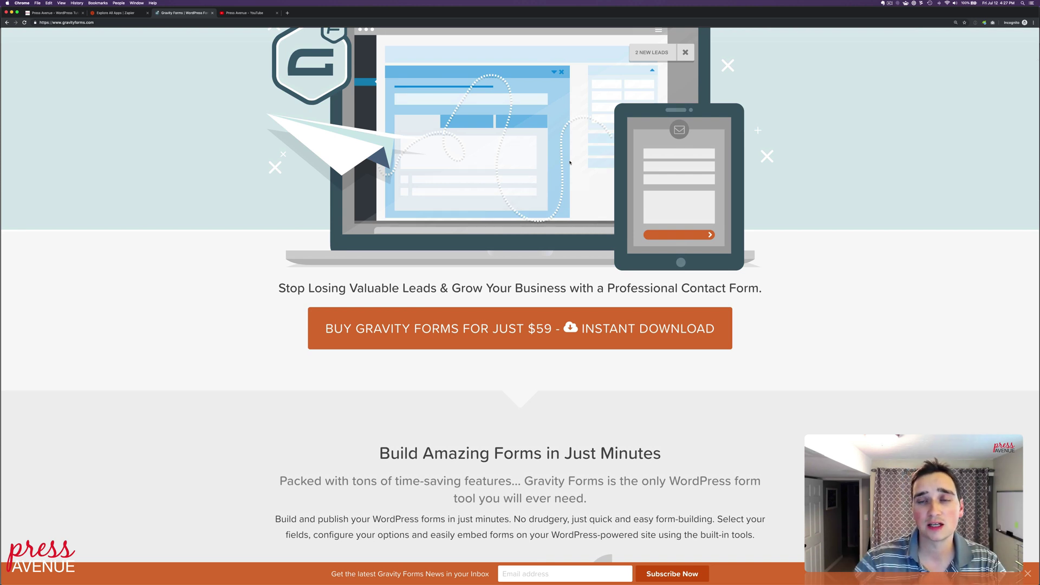
pyautogui.scroll(3, 569, 162)
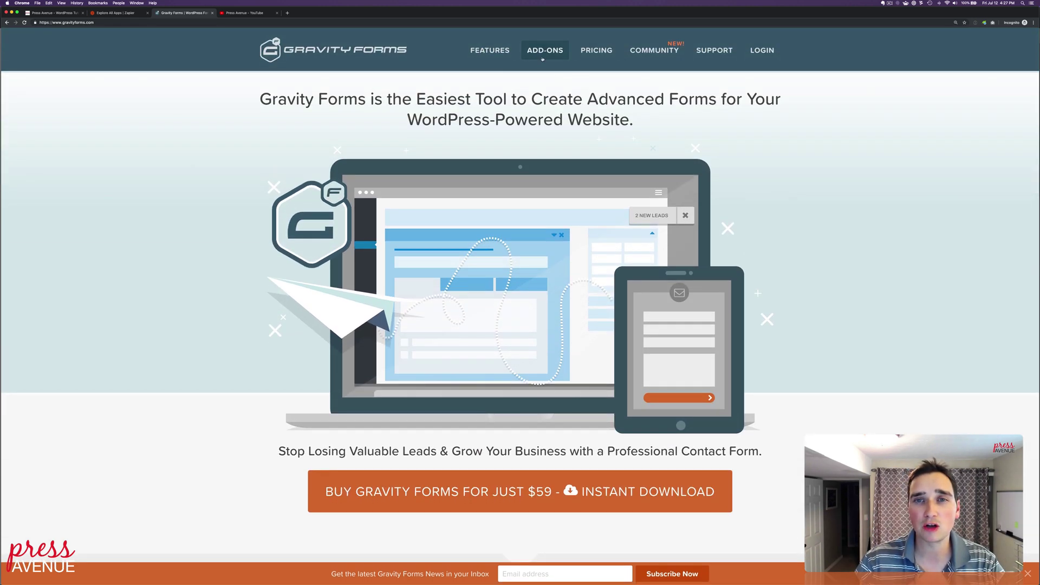
pyautogui.click(537, 51)
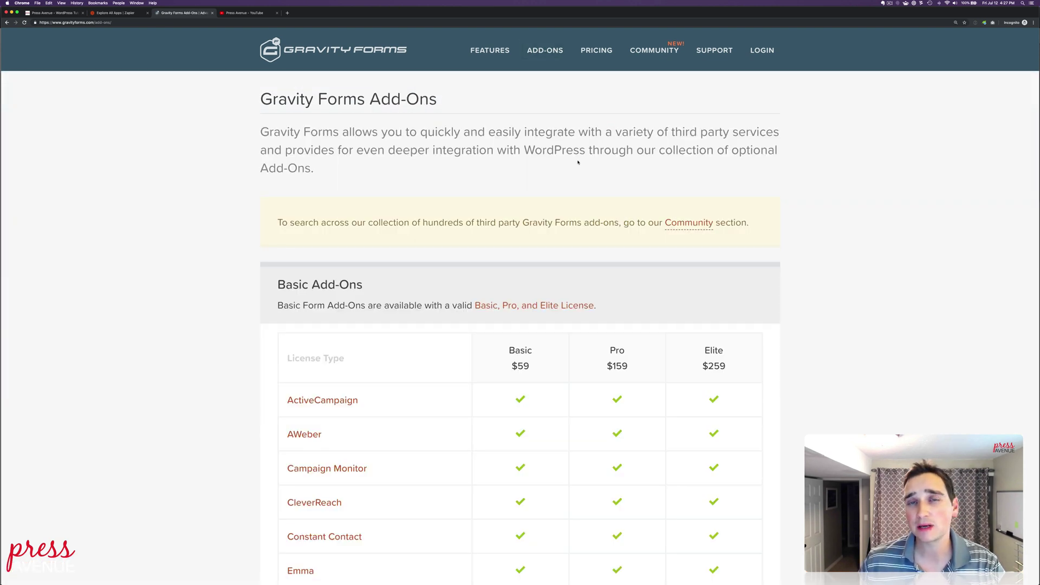
pyautogui.scroll(-4, 596, 194)
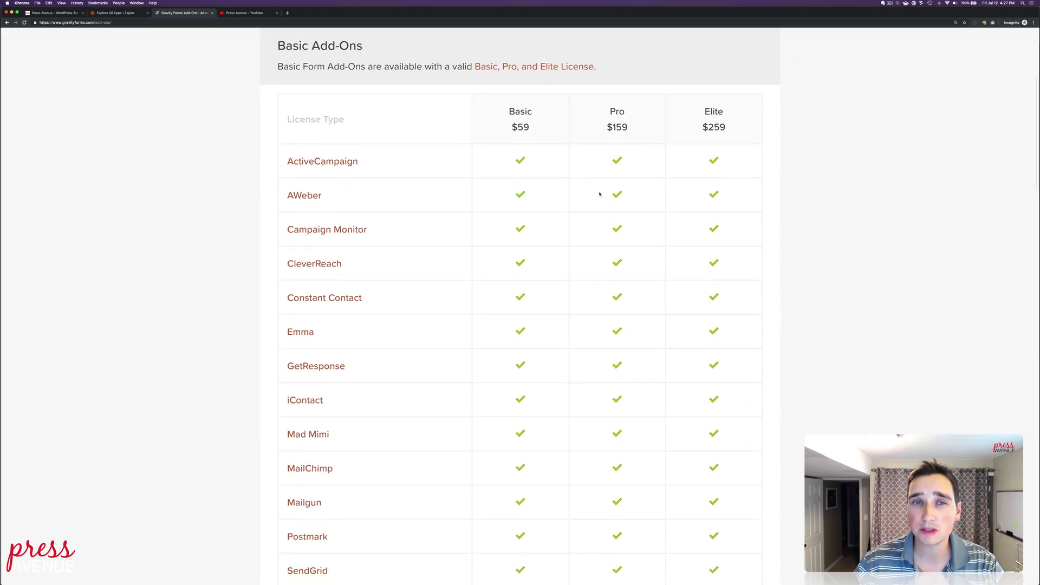
pyautogui.scroll(5, 599, 195)
pyautogui.click(374, 54)
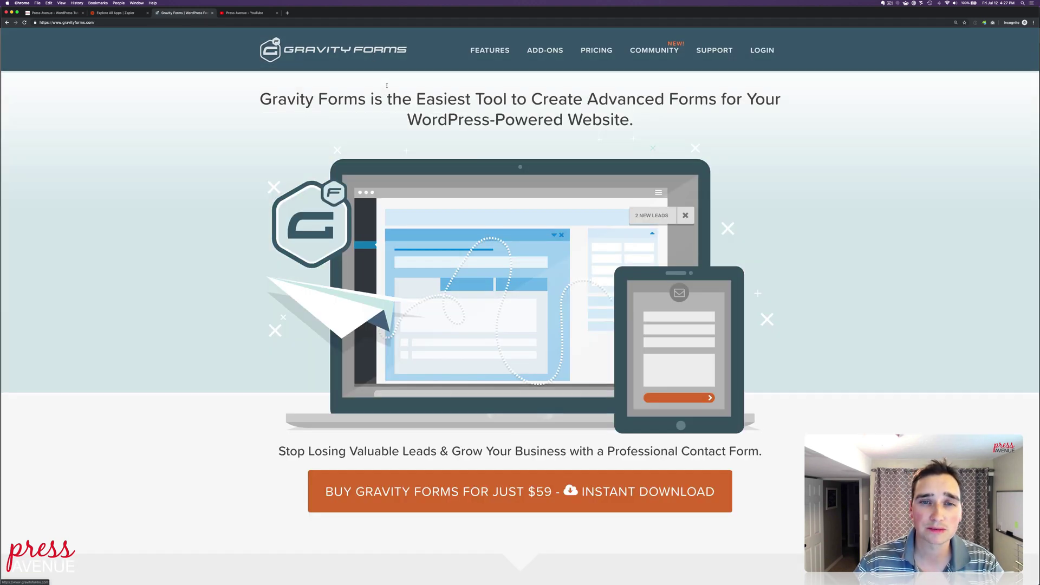
# - Switch to the Press Avenue YouTube page
pyautogui.click(240, 13)
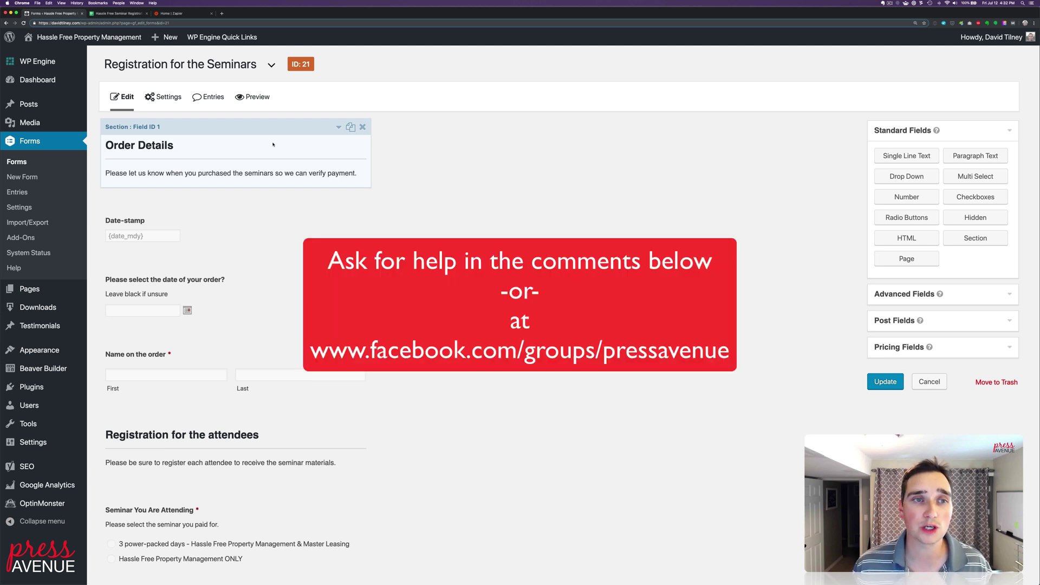
# - Review every field of the seminar registration form, from Order Details through the attendee, address, phone, email and referral fields
pyautogui.scroll(-1, 272, 165)
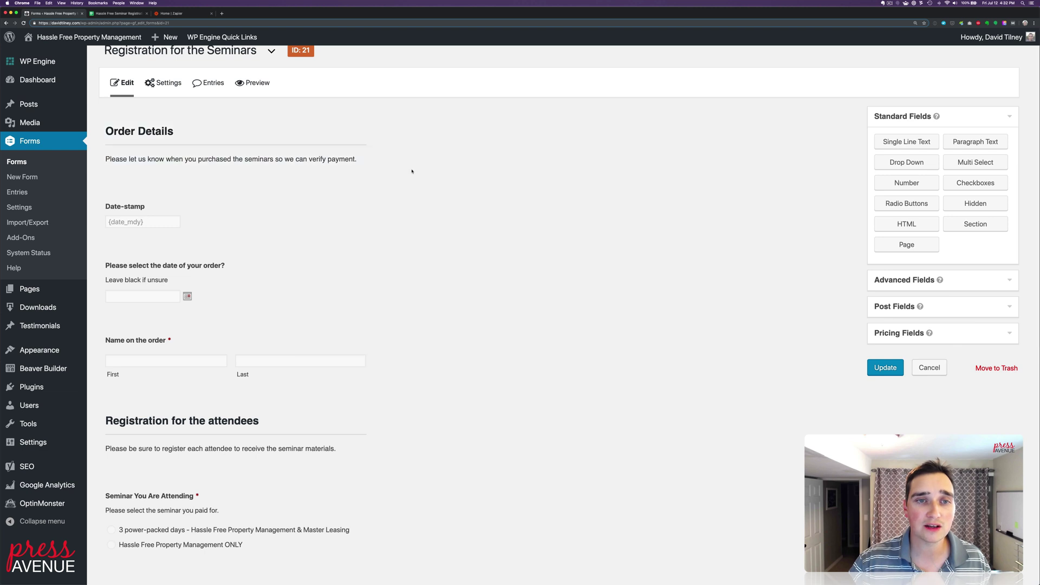
pyautogui.scroll(-5, 413, 170)
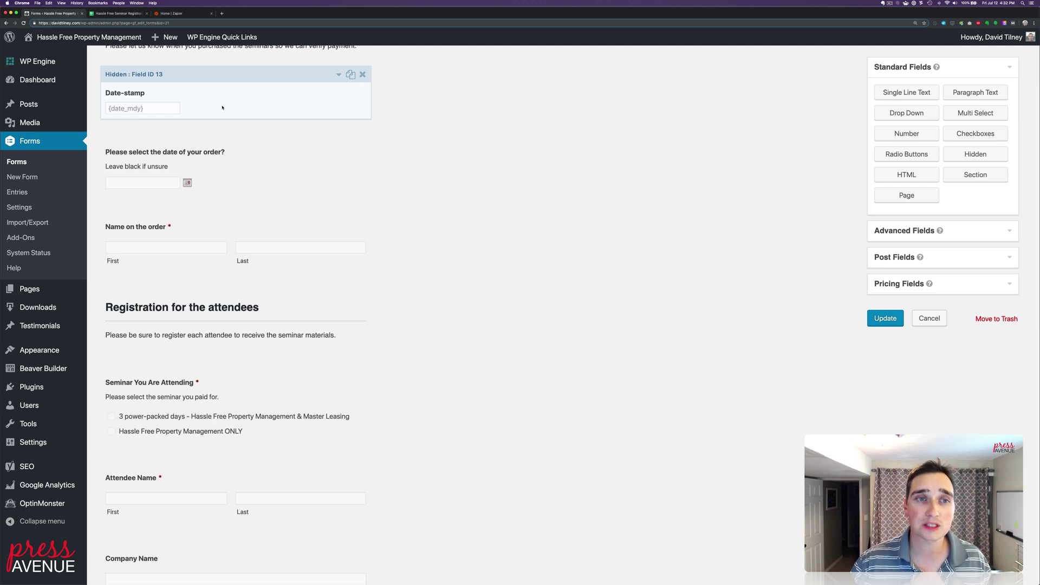
pyautogui.scroll(-3, 259, 173)
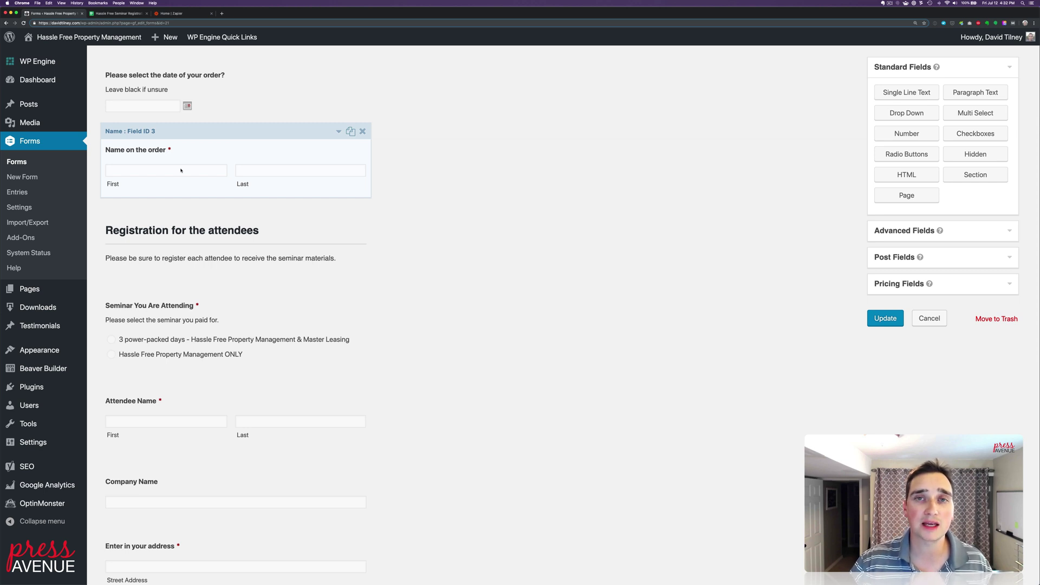
pyautogui.scroll(-6, 227, 189)
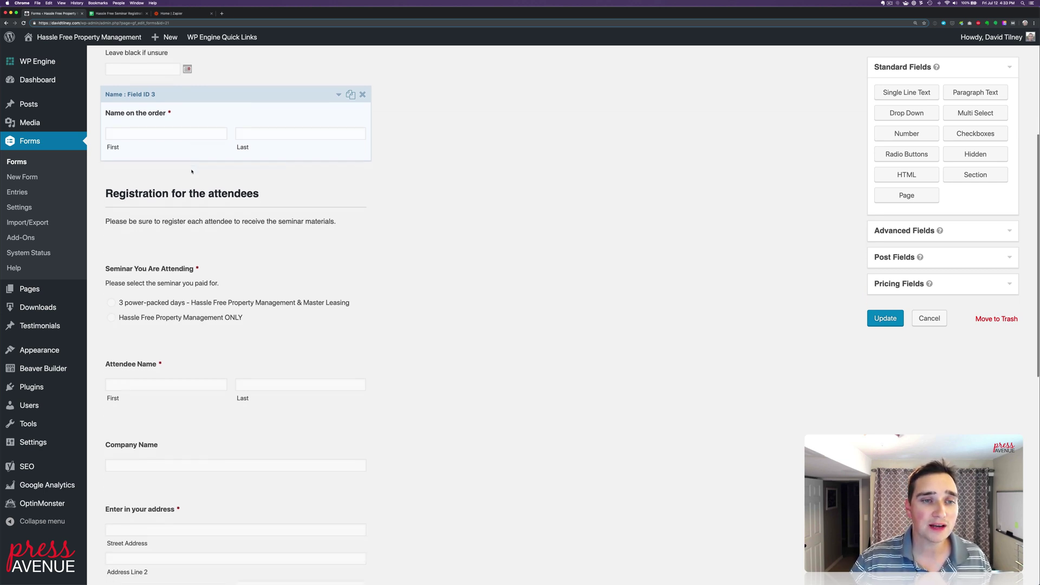
pyautogui.scroll(-7, 255, 204)
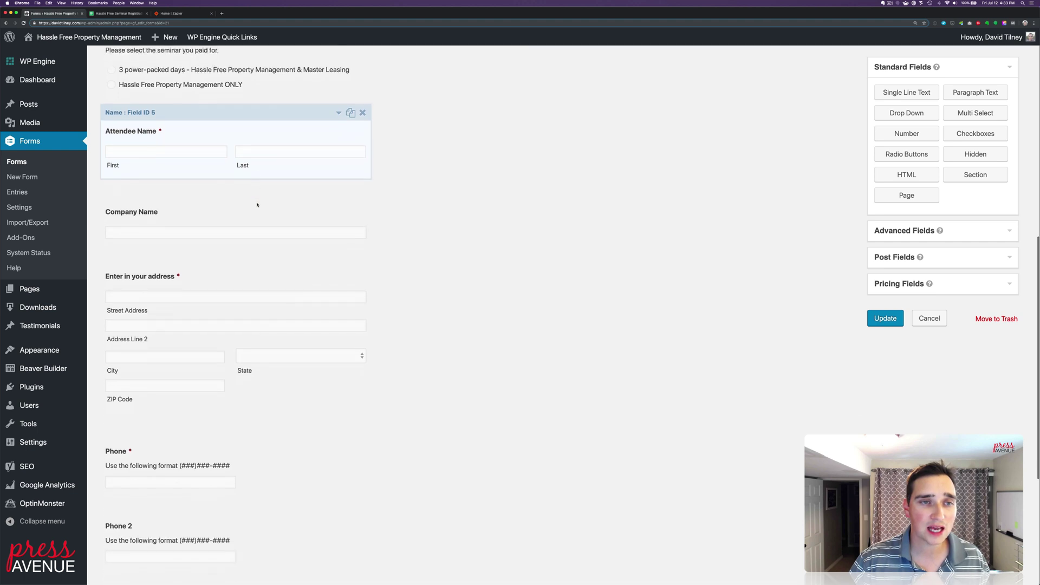
pyautogui.scroll(-5, 258, 205)
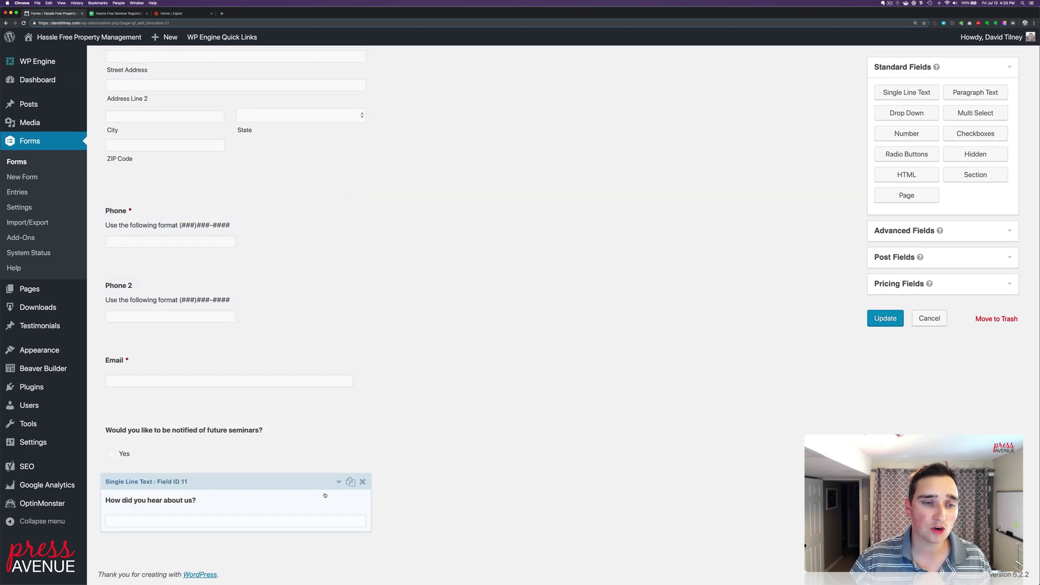
pyautogui.scroll(20, 391, 314)
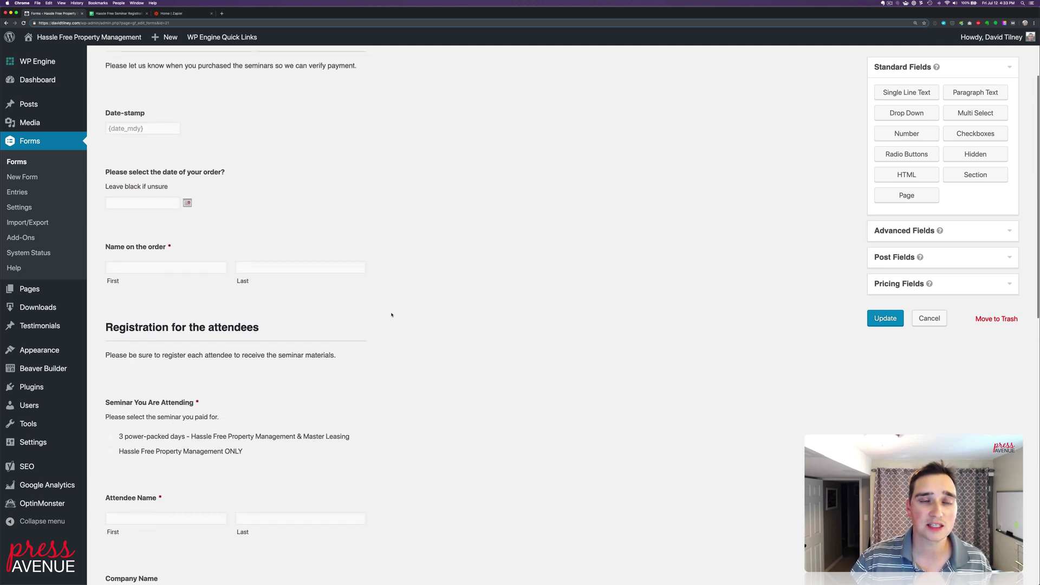
pyautogui.scroll(-17, 391, 314)
pyautogui.scroll(-5, 391, 315)
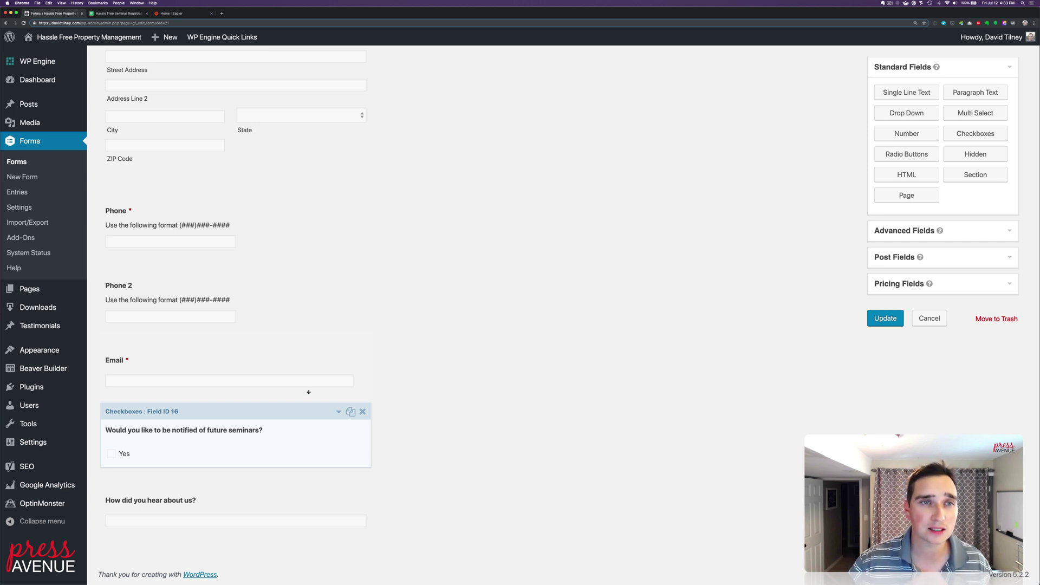
pyautogui.scroll(15, 233, 271)
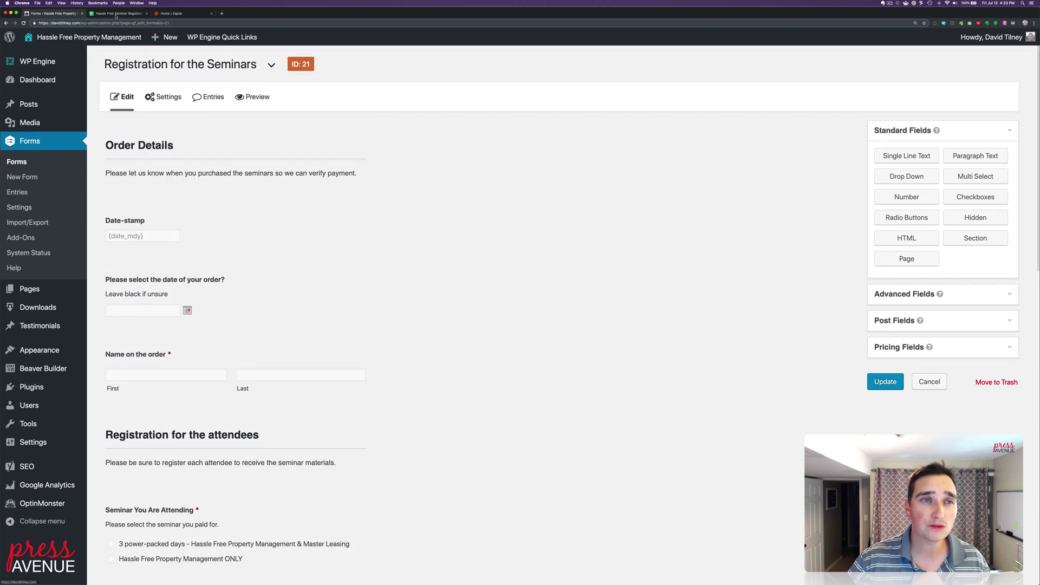
# - Switch to the Hassle Free Seminar Registrations Google Sheet and enlarge the page to make the column headers readable
pyautogui.click(117, 13)
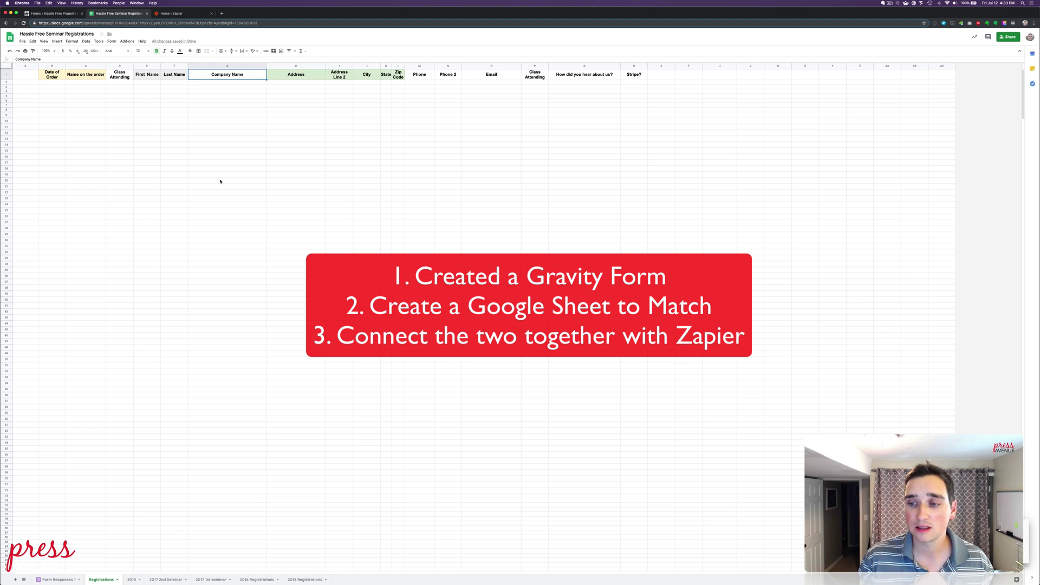
pyautogui.press('super+equal')
pyautogui.press('super+equal')
pyautogui.press('super+equal')
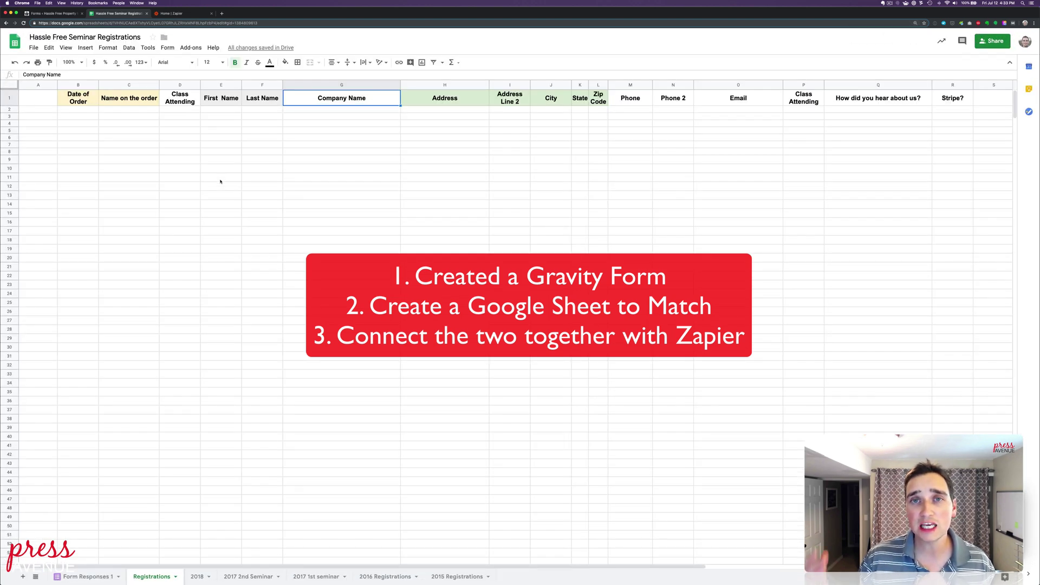
# - Return to the registration form and check its Date-stamp and order date fields for comparison with the sheet's columns
pyautogui.click(48, 14)
pyautogui.scroll(-2, 183, 204)
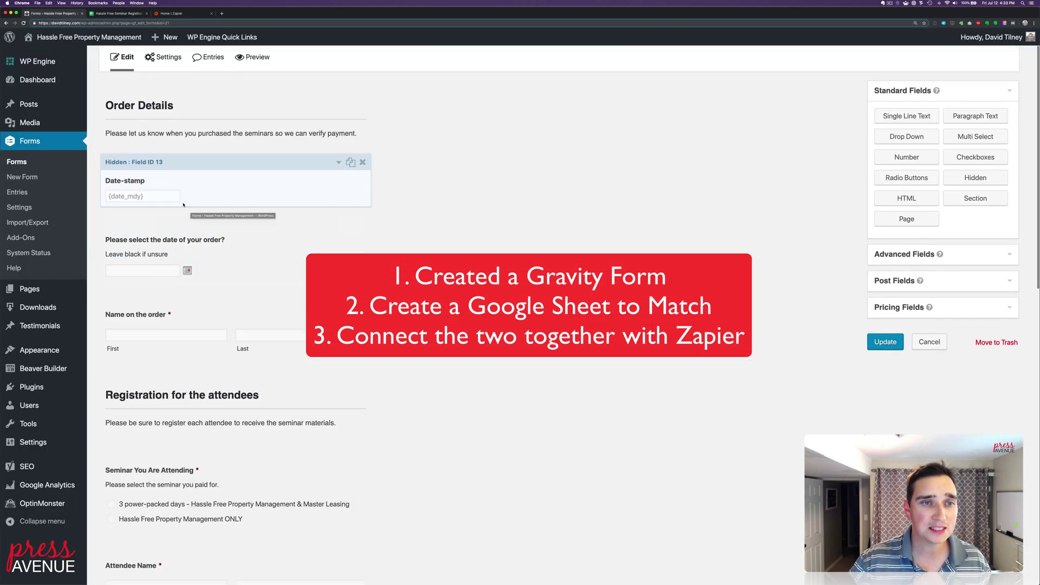
pyautogui.scroll(-1, 157, 135)
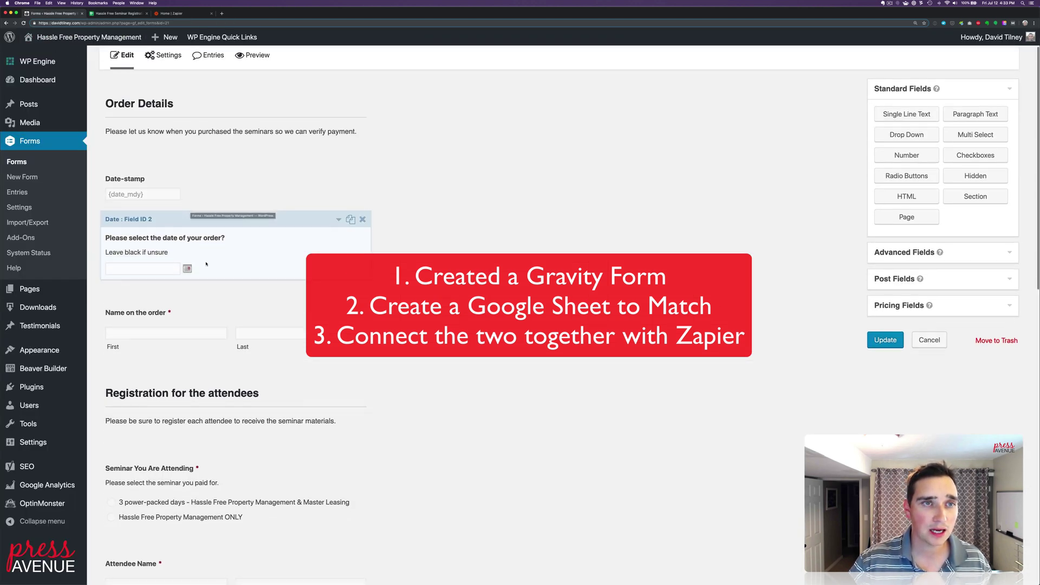
# - In the registrations sheet, add a bold Timestamp header in cell A1
pyautogui.click(108, 13)
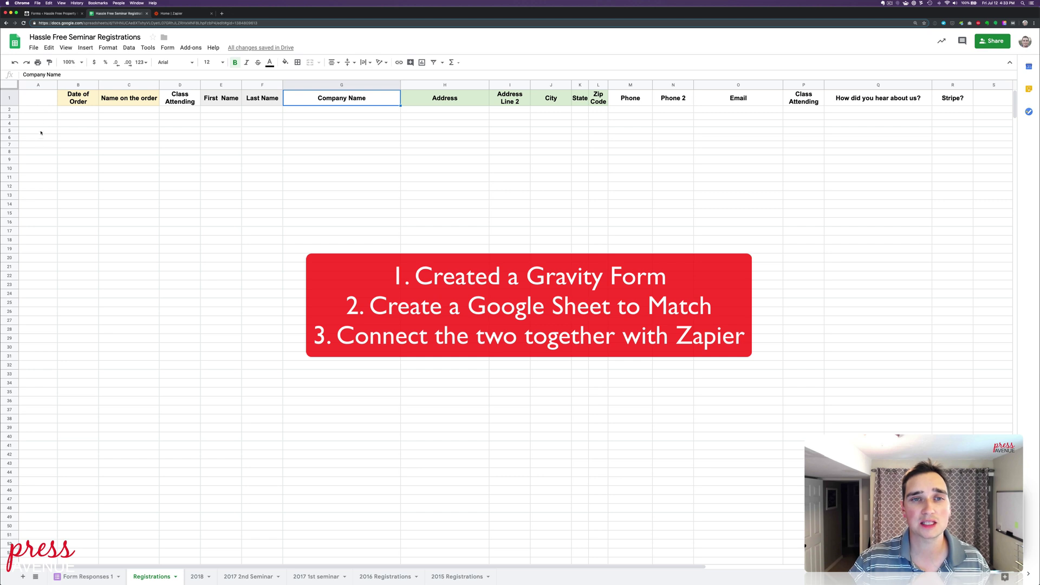
pyautogui.click(38, 97)
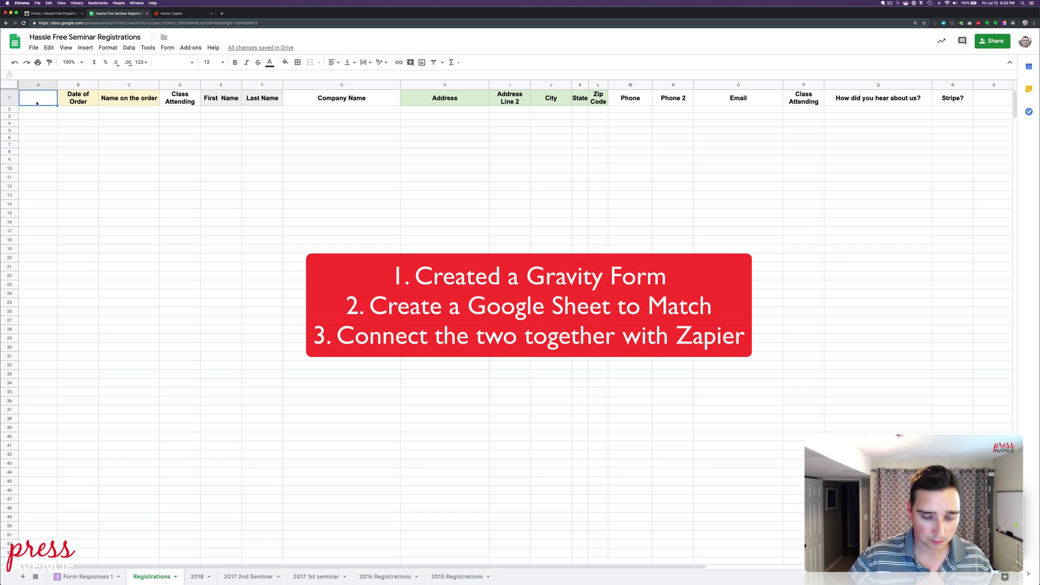
pyautogui.write('Time')
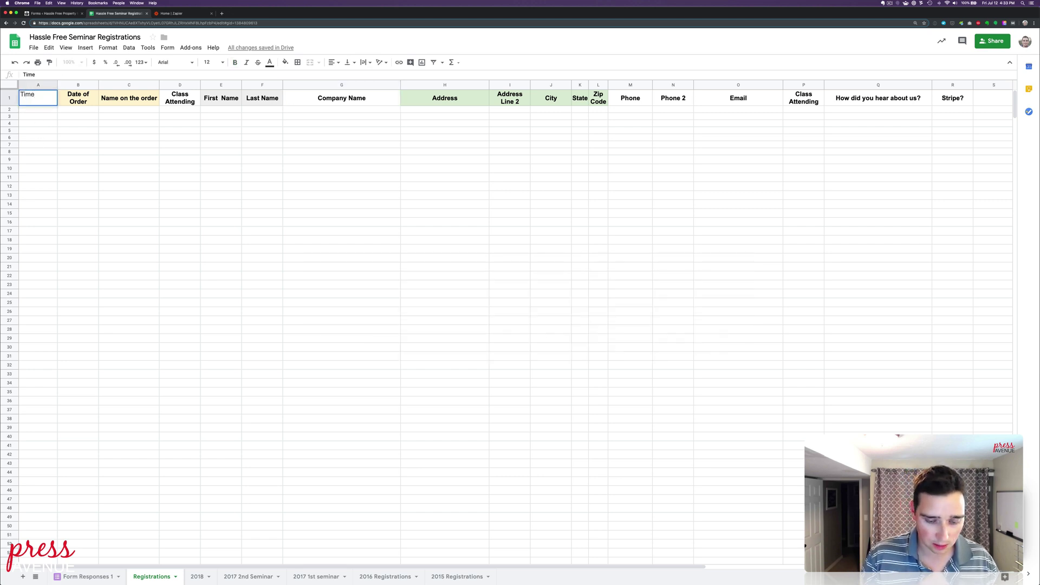
pyautogui.write('stamp')
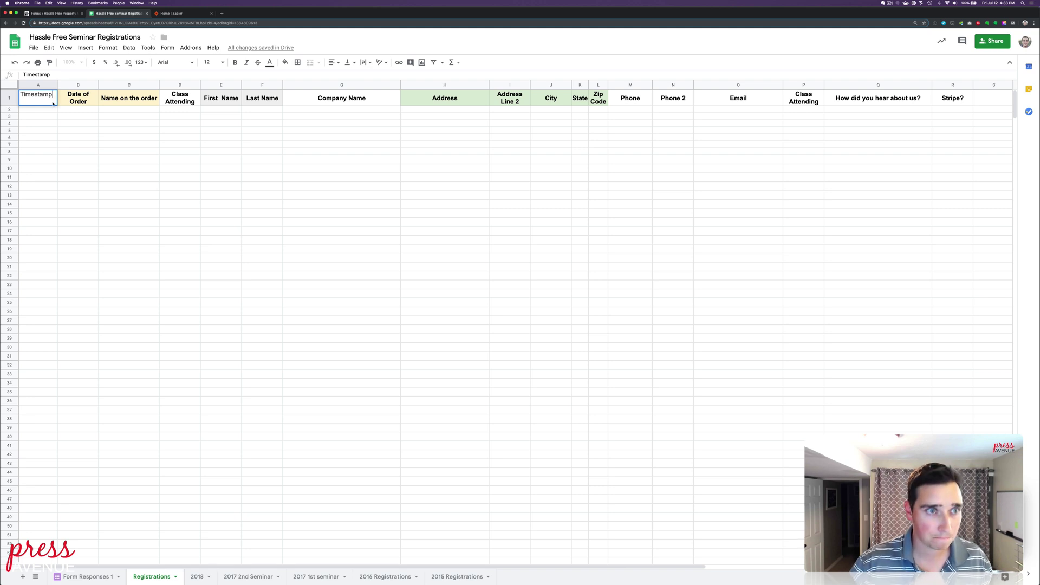
pyautogui.doubleClick(45, 95)
pyautogui.hotkey('ctrl', 'b')
pyautogui.click(132, 137)
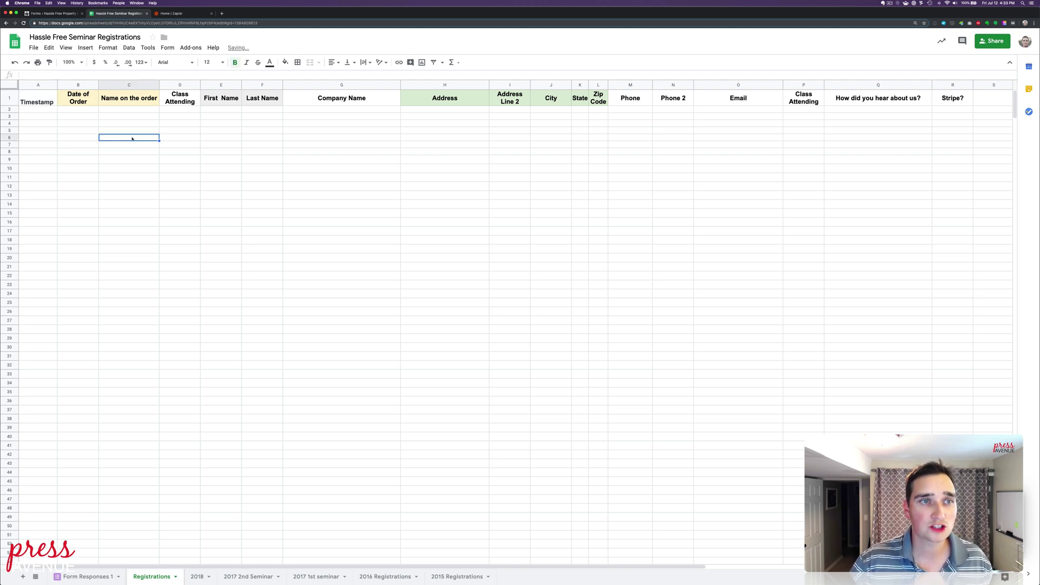
pyautogui.click(50, 102)
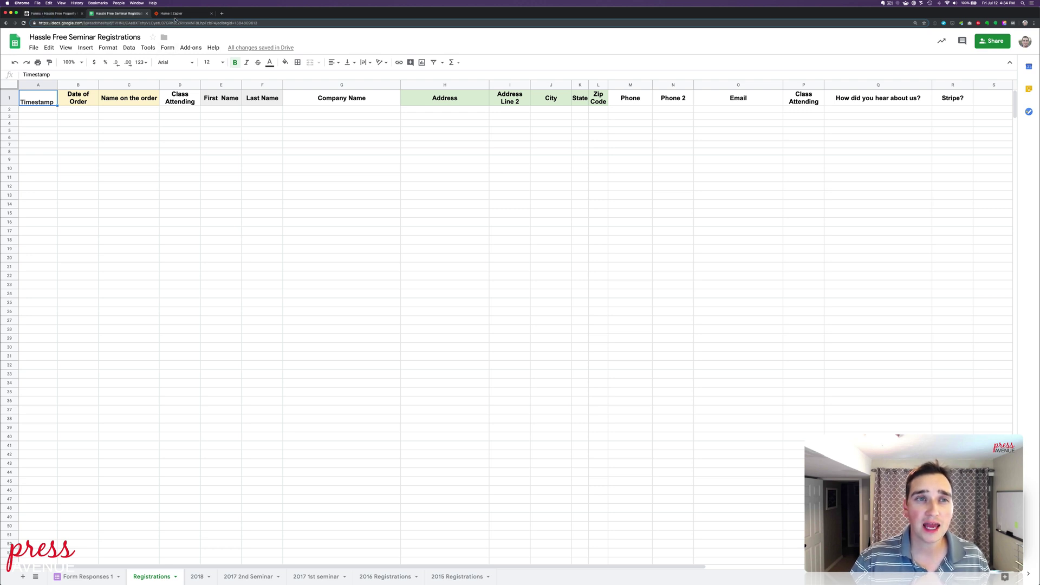
# - Switch to the Zapier dashboard, enlarge the page to 200% and start a new Zap
pyautogui.click(176, 14)
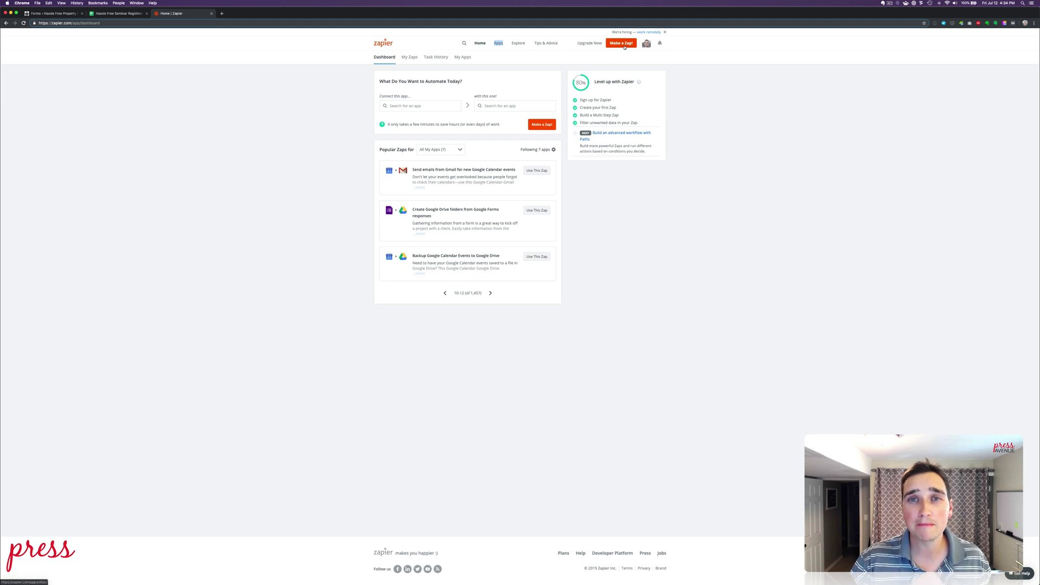
pyautogui.press('super+equal')
pyautogui.press('super+equal')
pyautogui.press('super+equal')
pyautogui.press('super+equal')
pyautogui.press('super+equal')
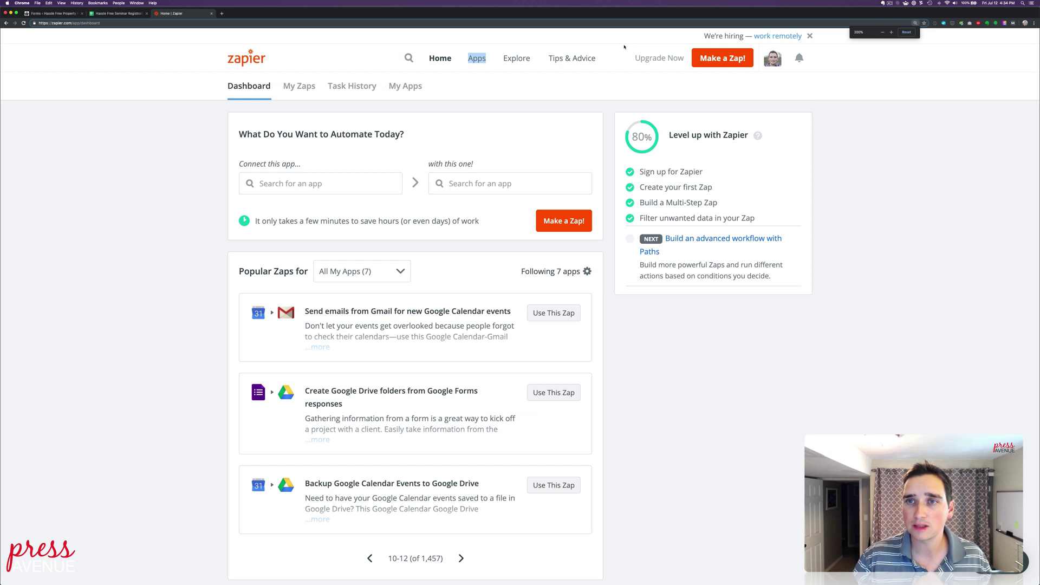
pyautogui.click(642, 76)
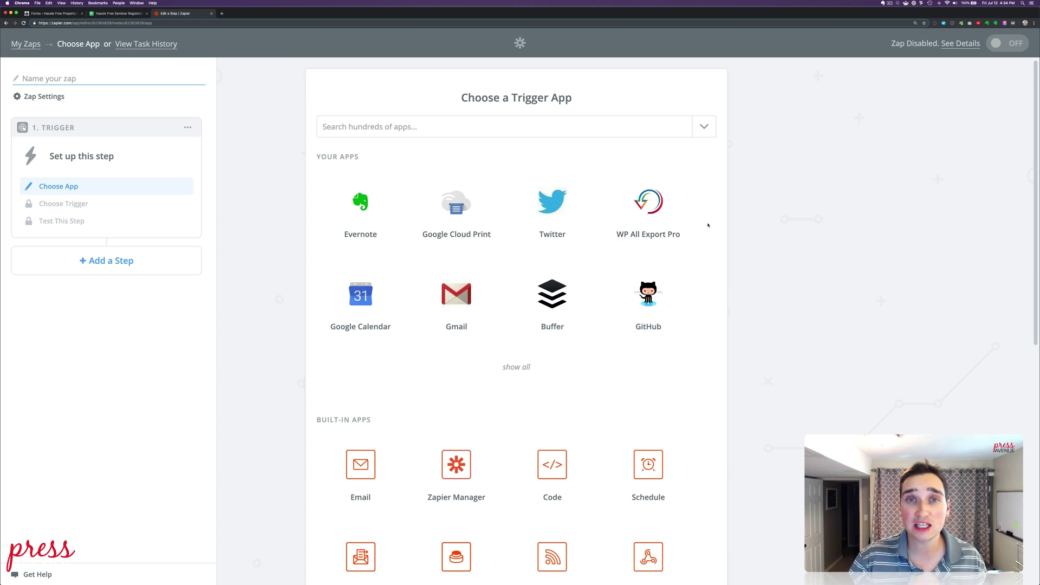
# - Look through the available trigger apps, search for gravity and choose Gravity Forms as the Zap's trigger app
pyautogui.scroll(-5, 708, 225)
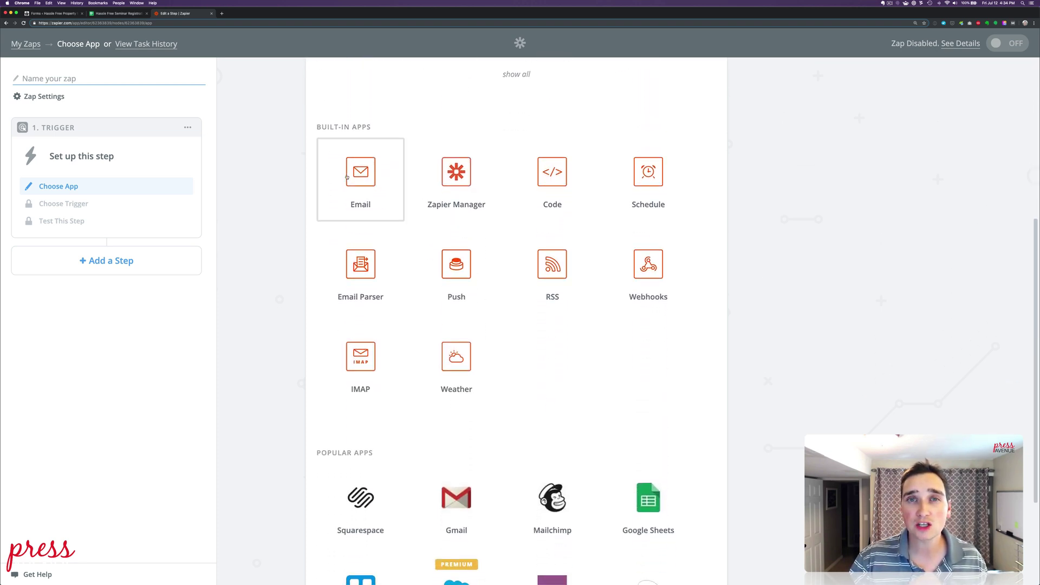
pyautogui.scroll(-1, 634, 256)
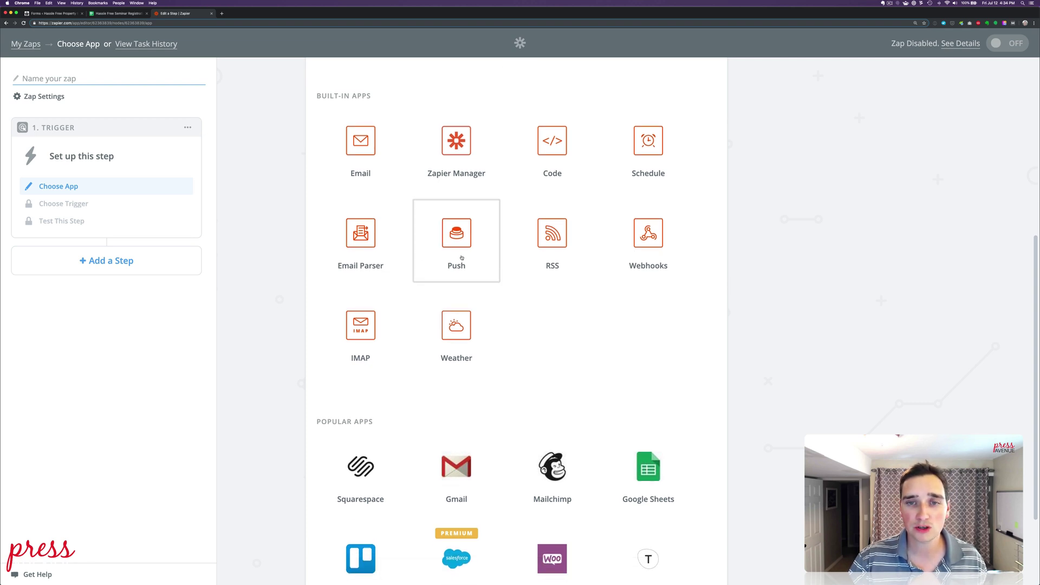
pyautogui.scroll(-4, 456, 331)
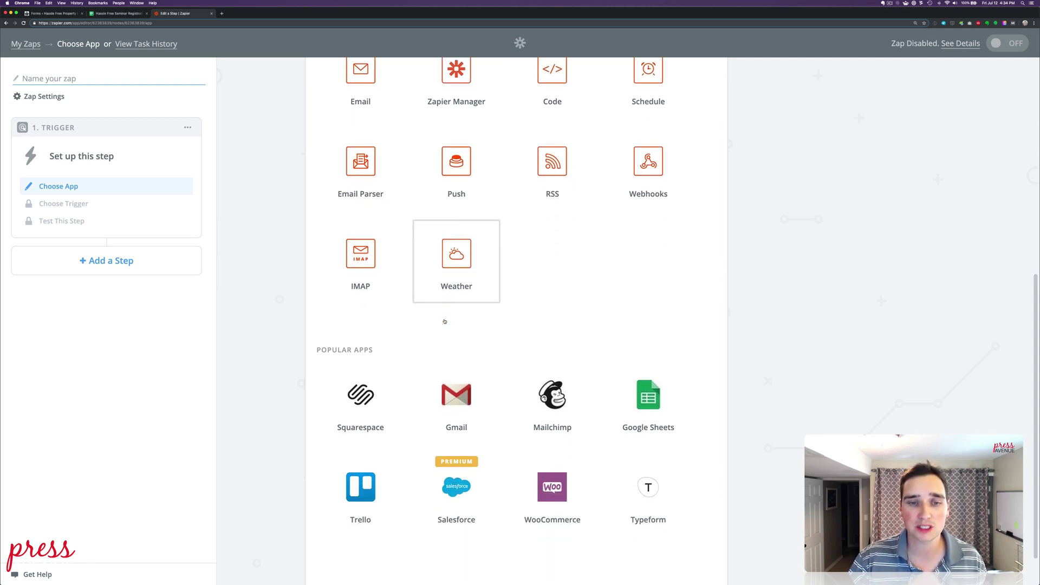
pyautogui.scroll(12, 585, 341)
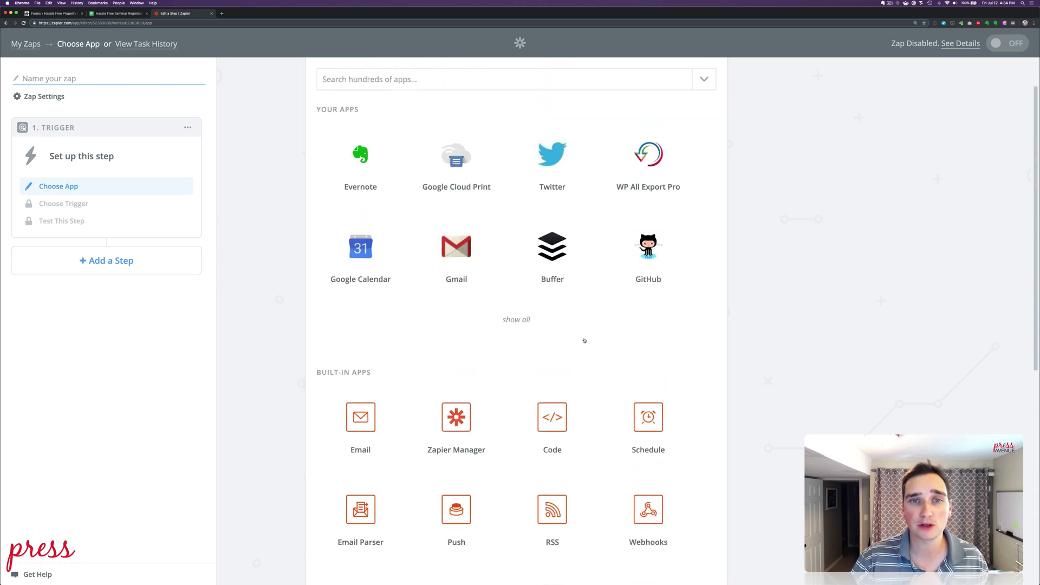
pyautogui.click(389, 128)
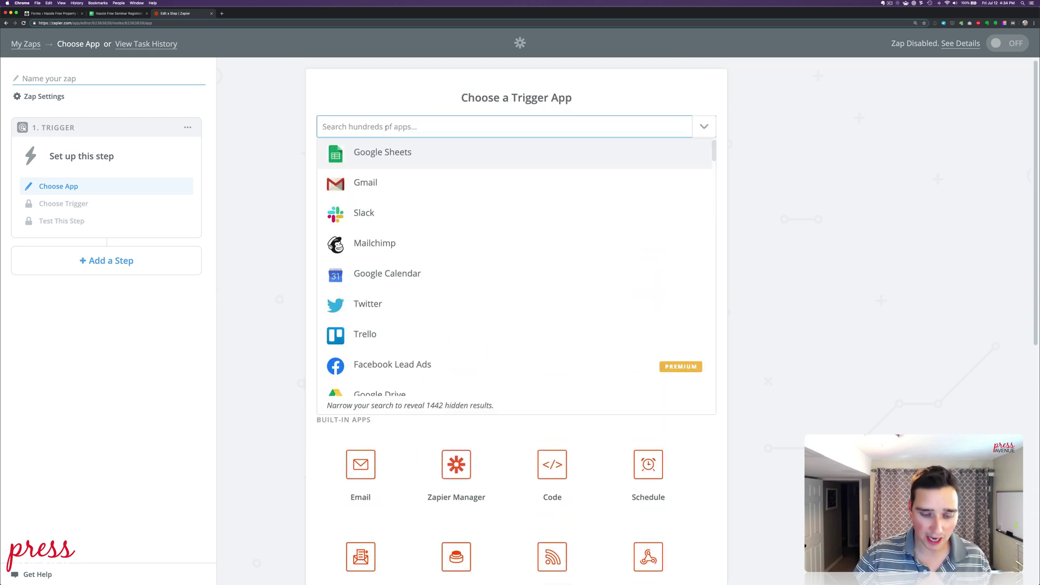
pyautogui.write('gravity')
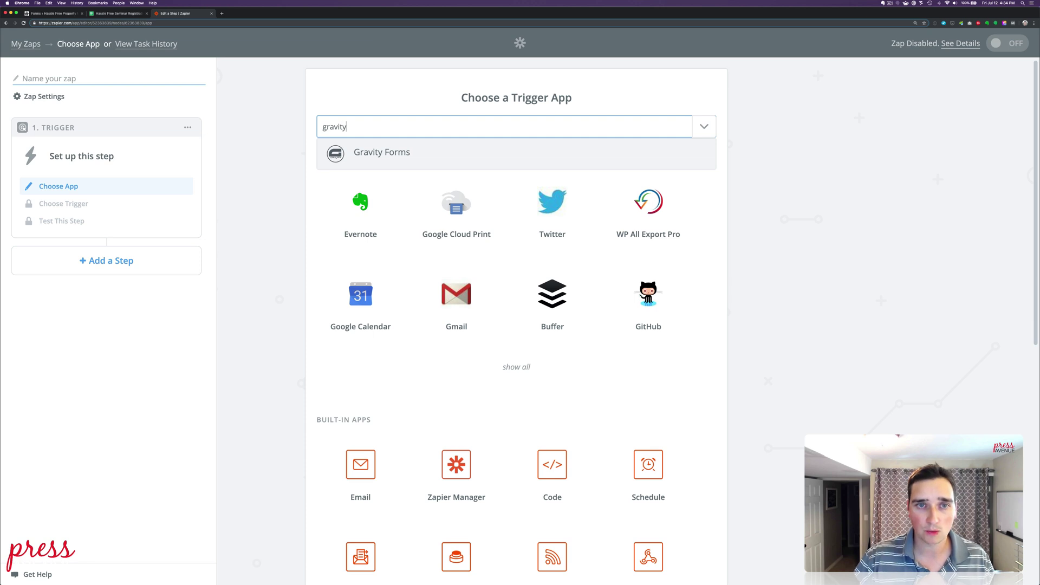
pyautogui.click(387, 153)
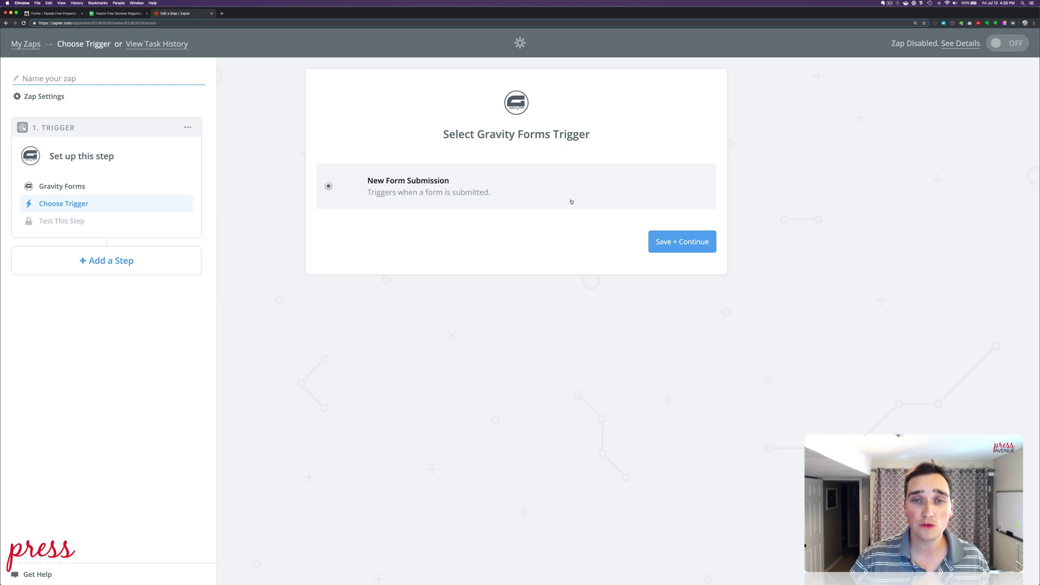
# - Save New Form Submission as the Gravity Forms trigger and copy the Zap's webhook URL
pyautogui.click(682, 241)
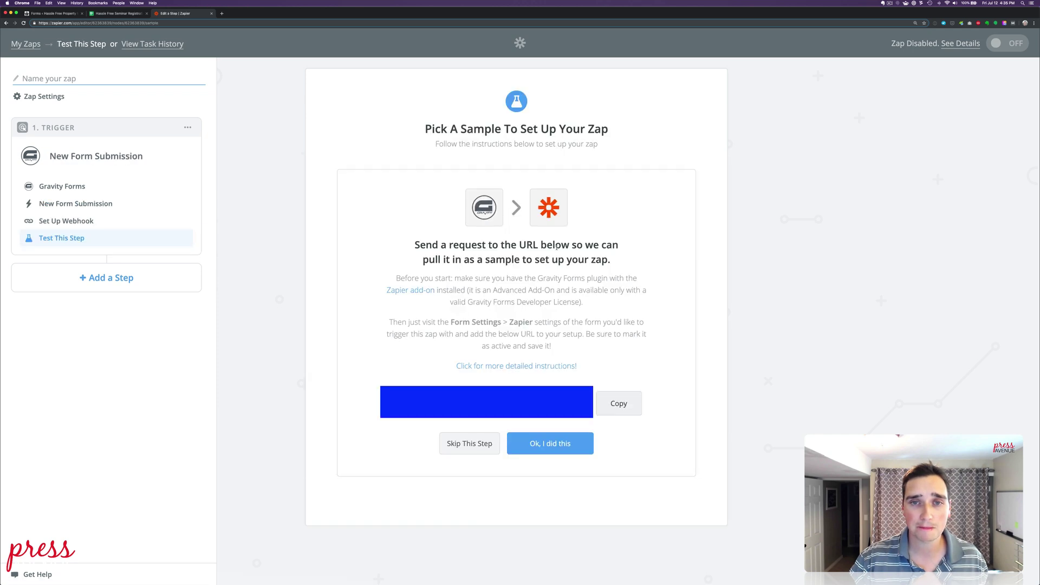
pyautogui.moveTo(425, 129); pyautogui.dragTo(607, 129)
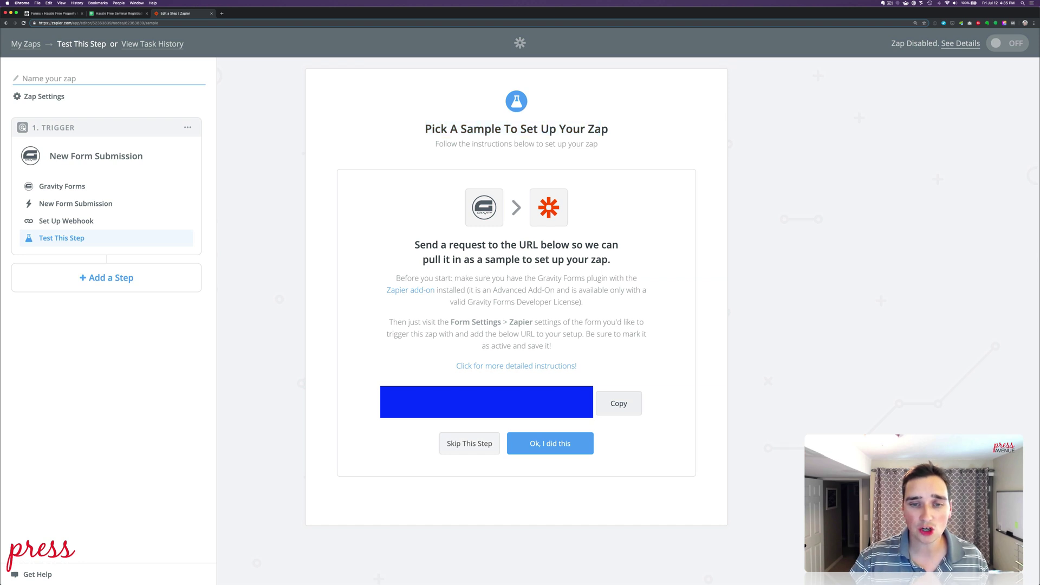
pyautogui.click(607, 408)
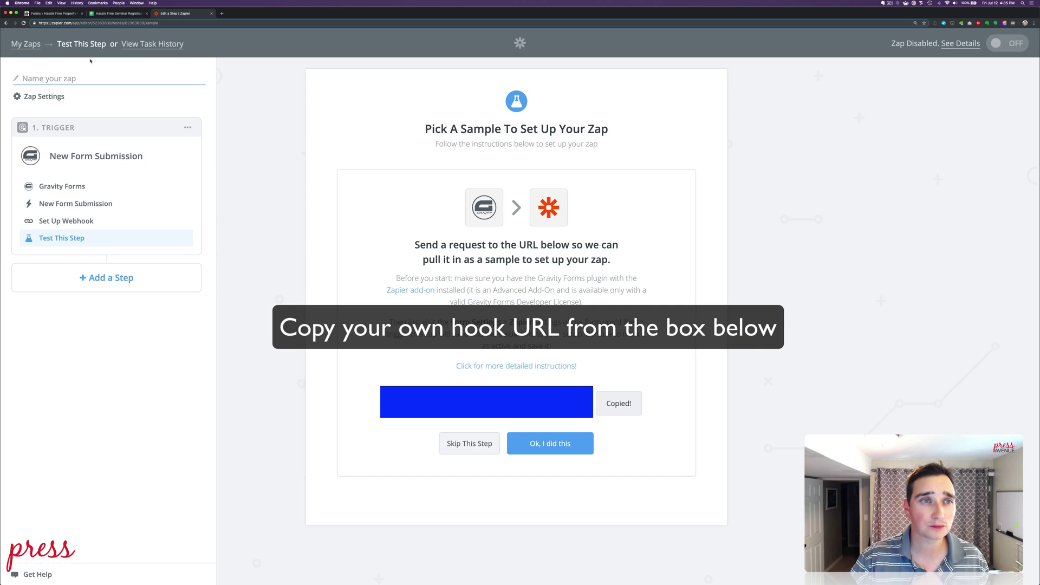
# - Switch back to the WordPress registration form and open its Zapier feed settings
pyautogui.click(54, 14)
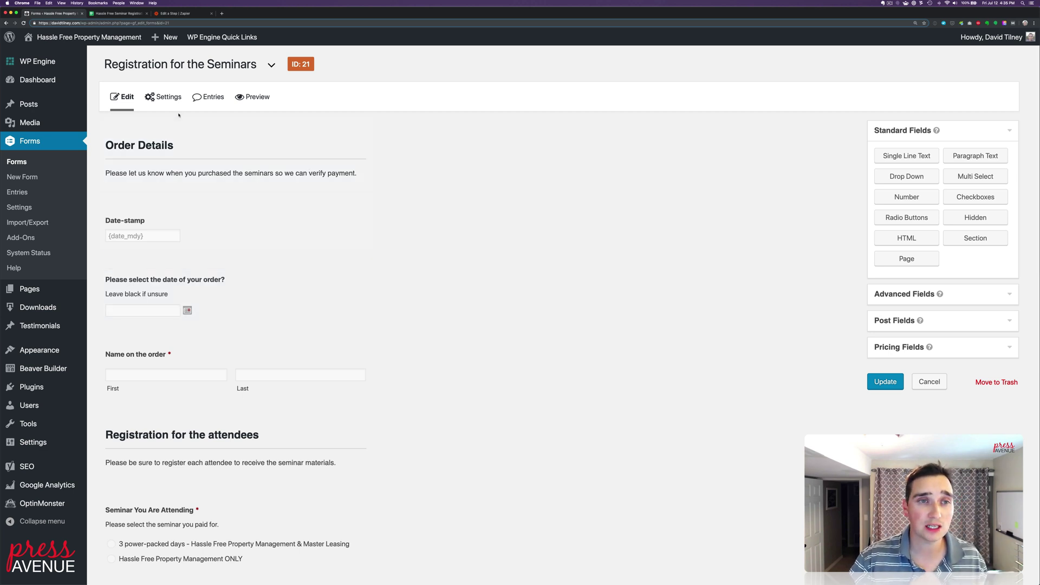
pyautogui.moveTo(163, 98)
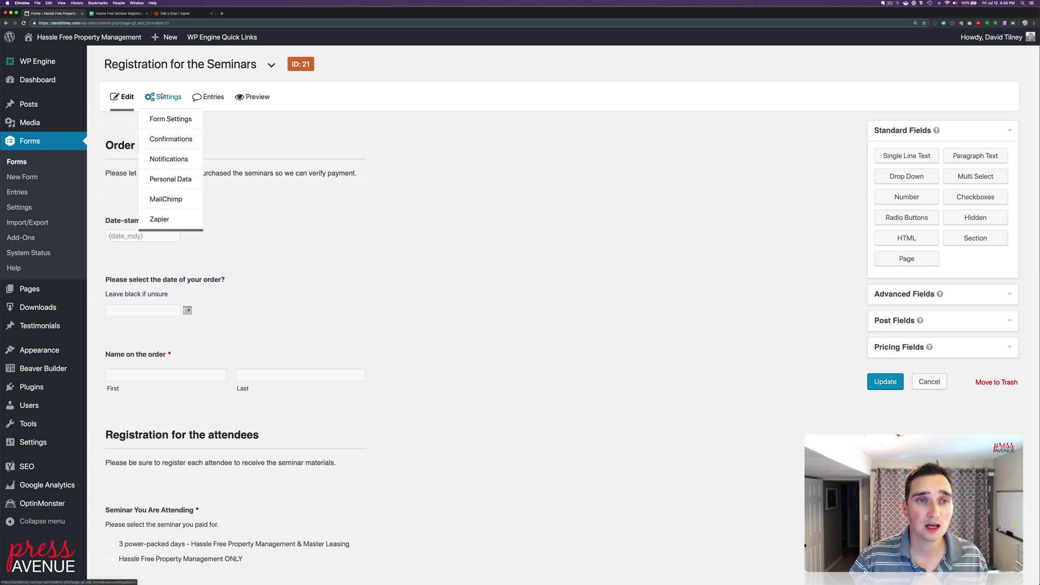
pyautogui.click(159, 219)
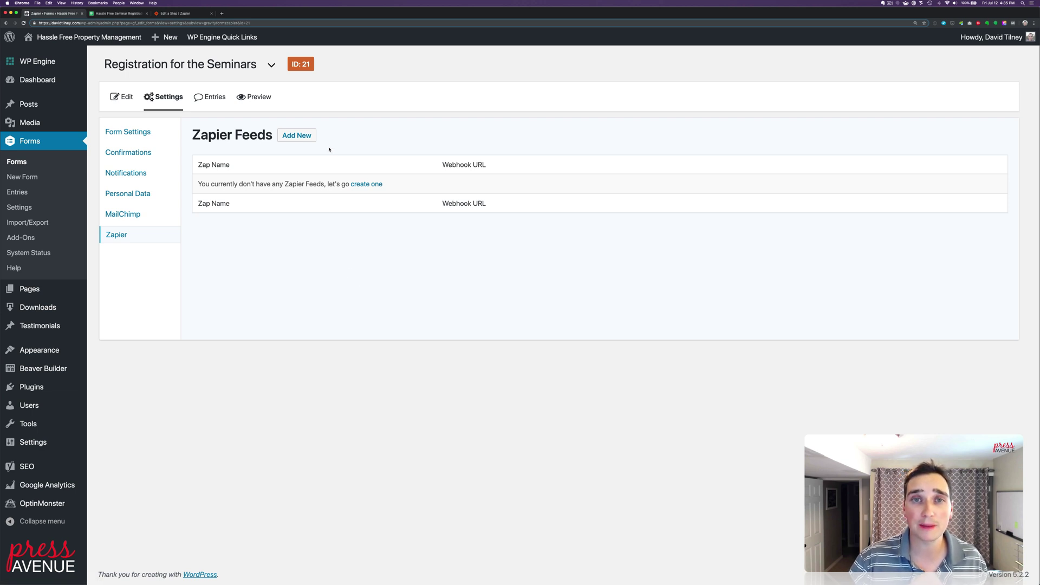
# - Add a new Zapier feed to the registration form named July 12 2019, using the copied webhook URL
pyautogui.moveTo(194, 135); pyautogui.dragTo(271, 136)
pyautogui.click(309, 138)
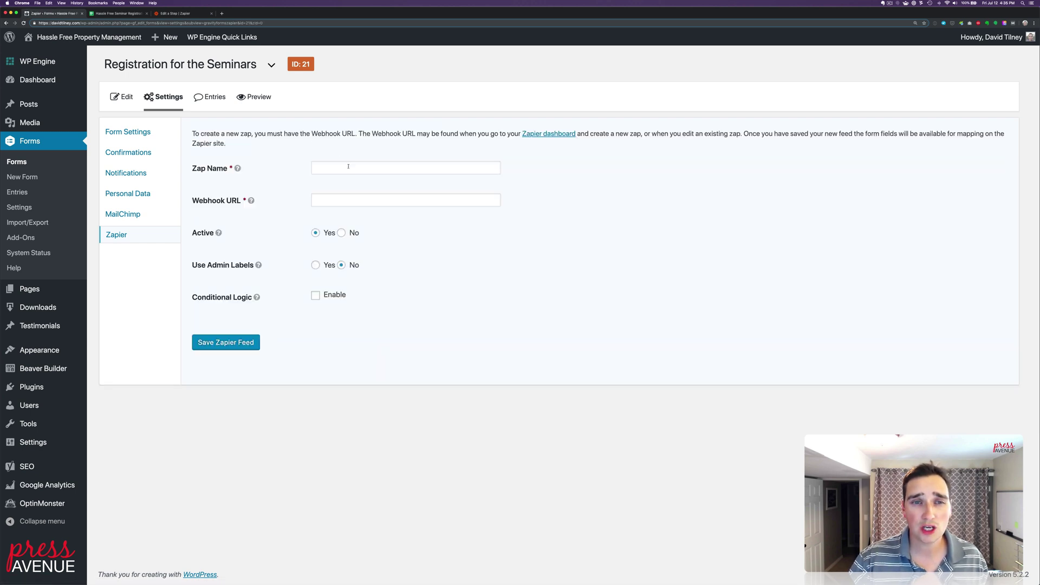
pyautogui.click(348, 170)
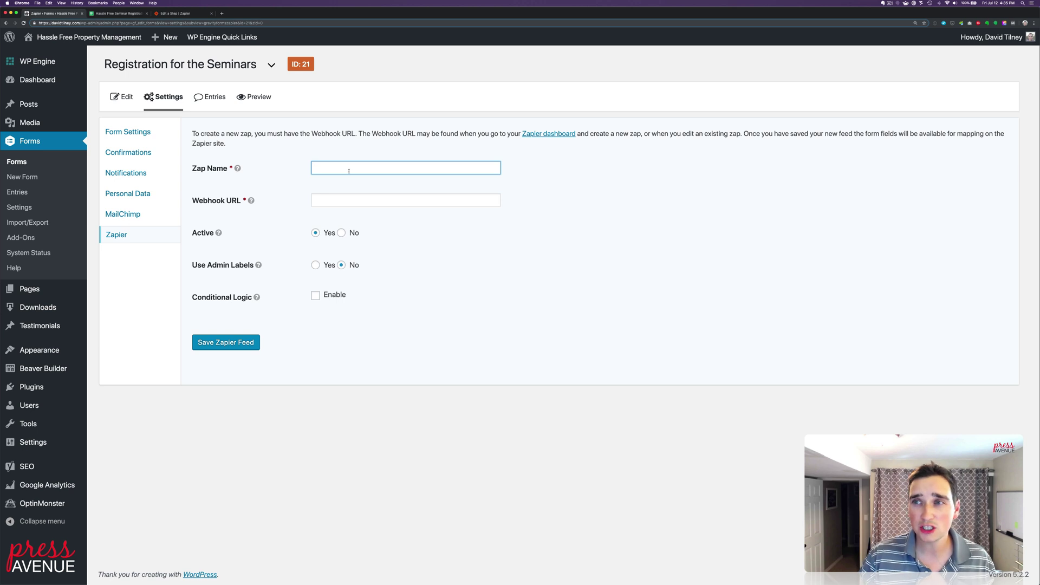
pyautogui.write('July')
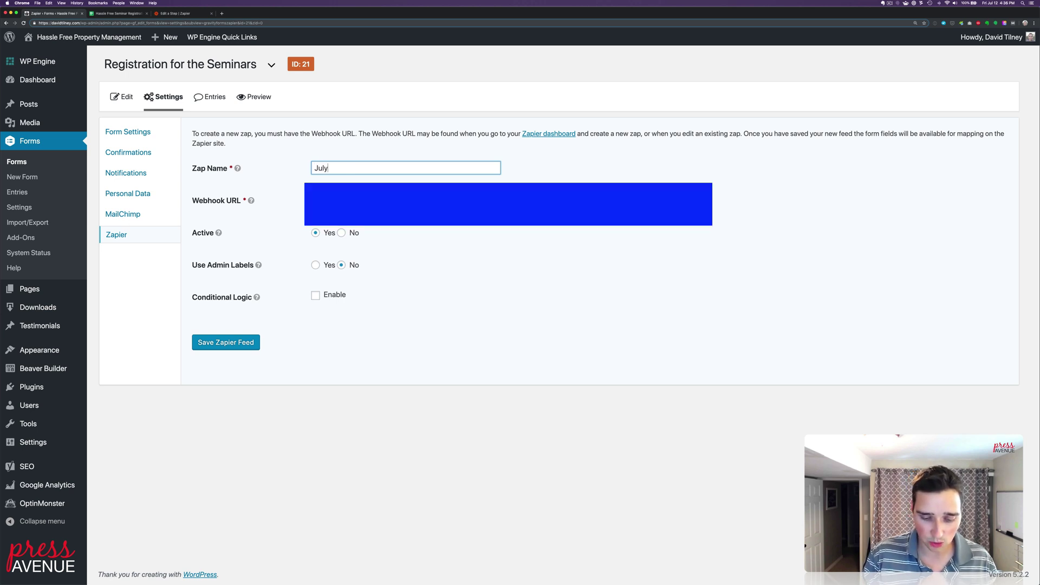
pyautogui.write('122019')
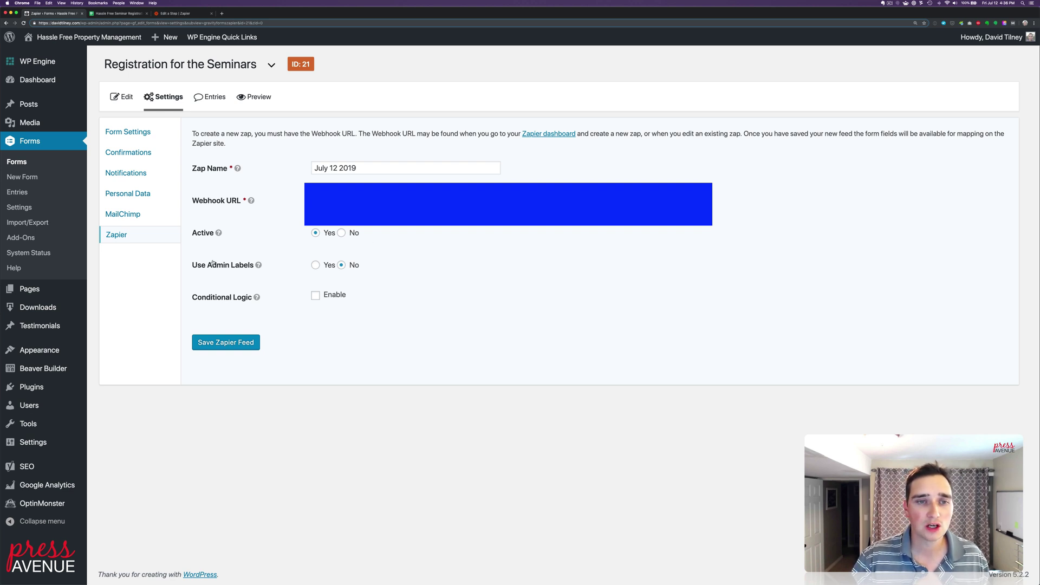
# - Set Use Admin Labels to Yes, leave conditional logic disabled, save the Zapier feed and return to the feed list
pyautogui.moveTo(259, 266)
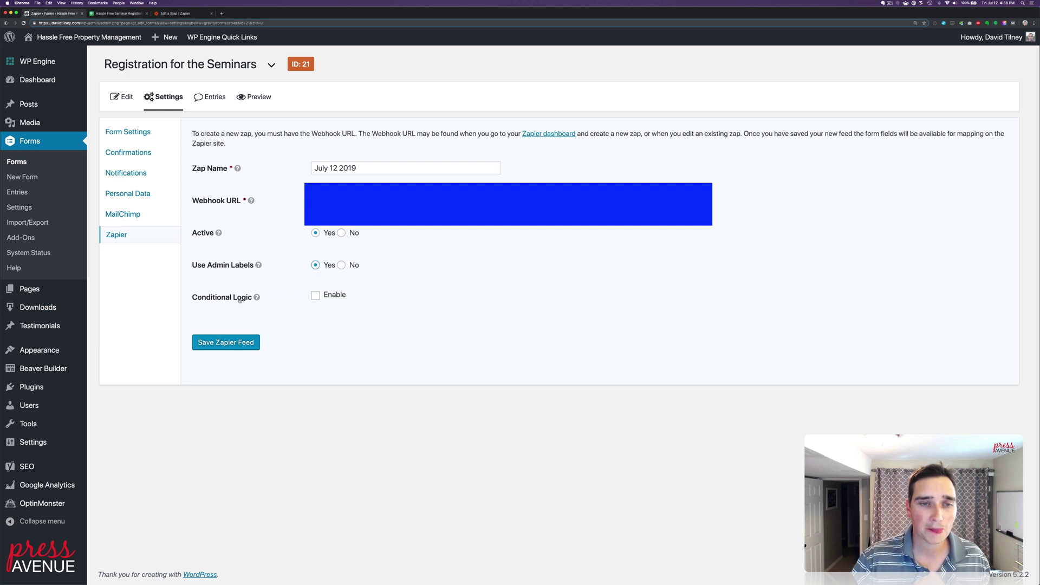
pyautogui.click(315, 296)
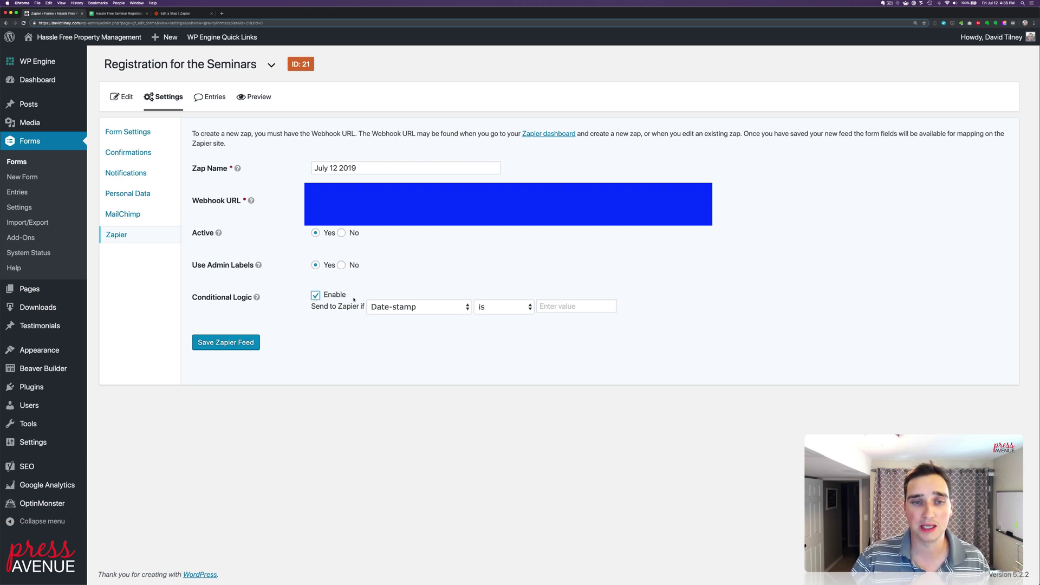
pyautogui.click(315, 295)
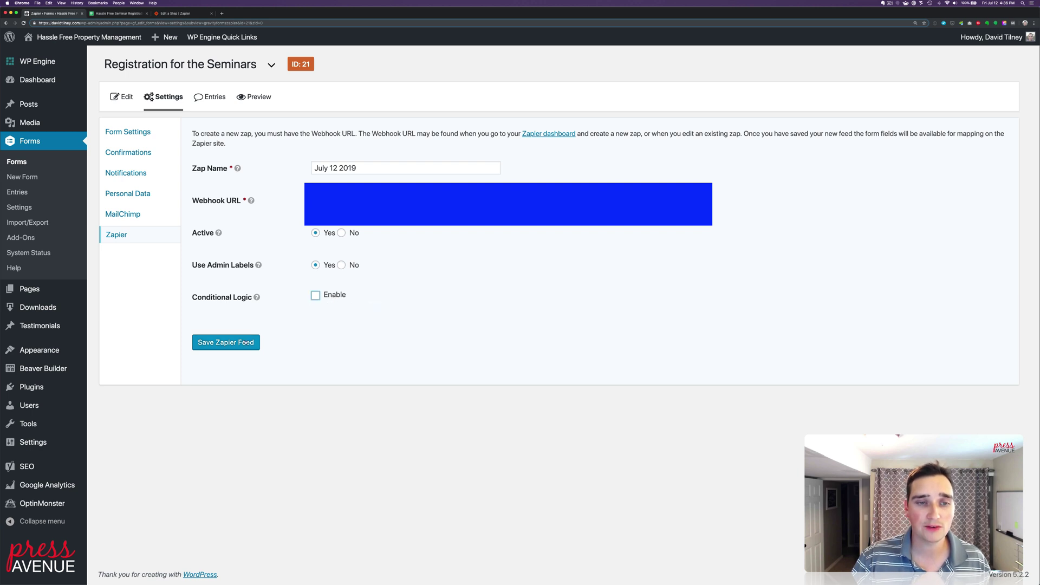
pyautogui.click(225, 342)
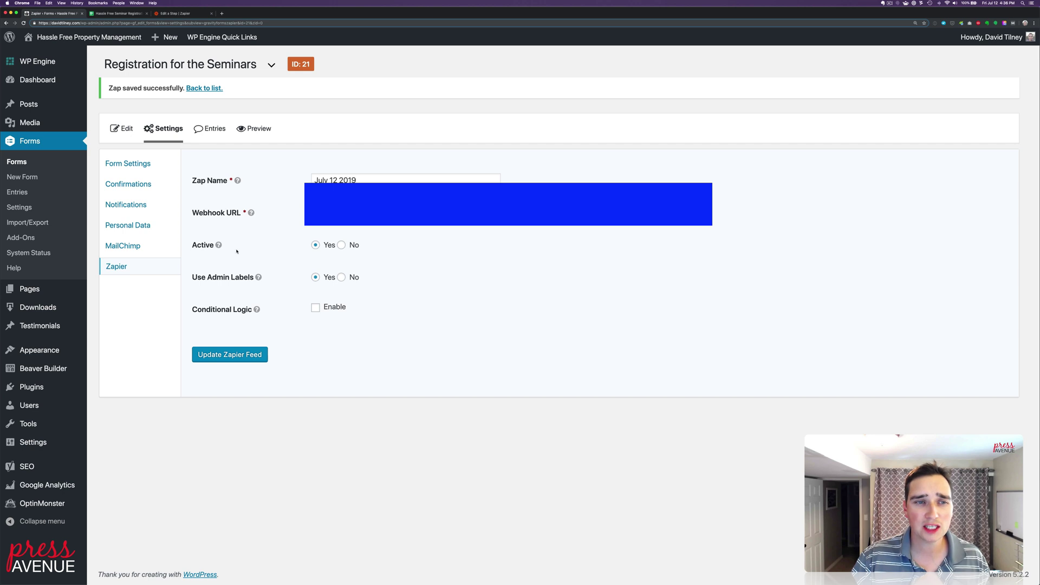
pyautogui.click(120, 266)
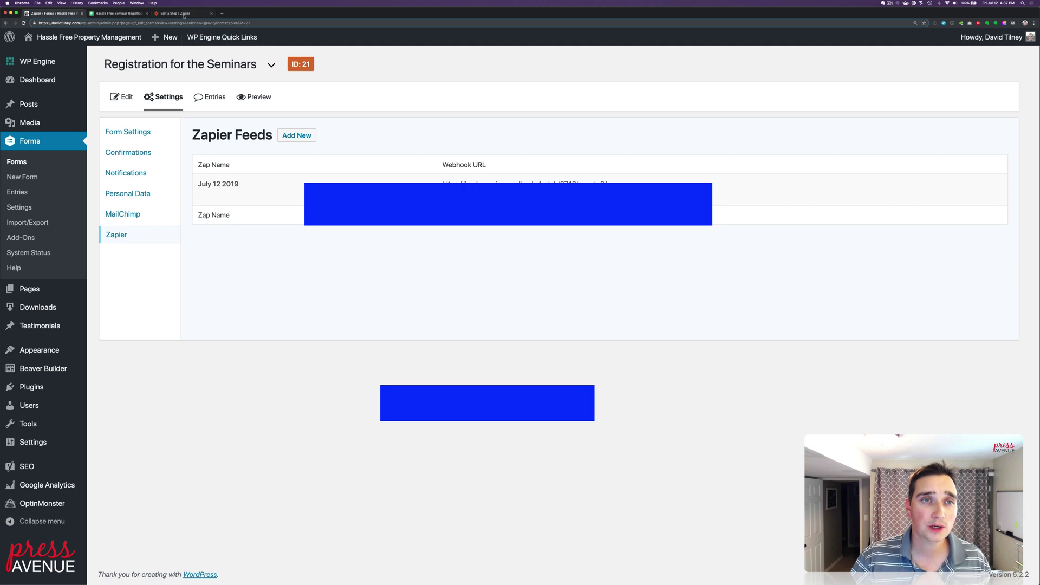
# - Switch to the Zapier editor and confirm the webhook setup to pull in a sample form submission
pyautogui.press('super+3')
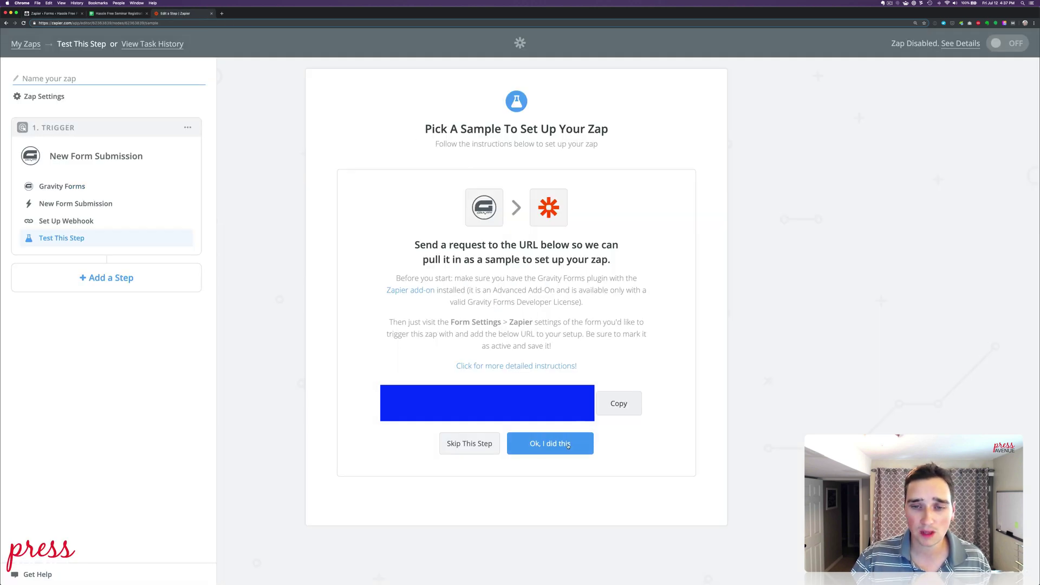
pyautogui.click(568, 443)
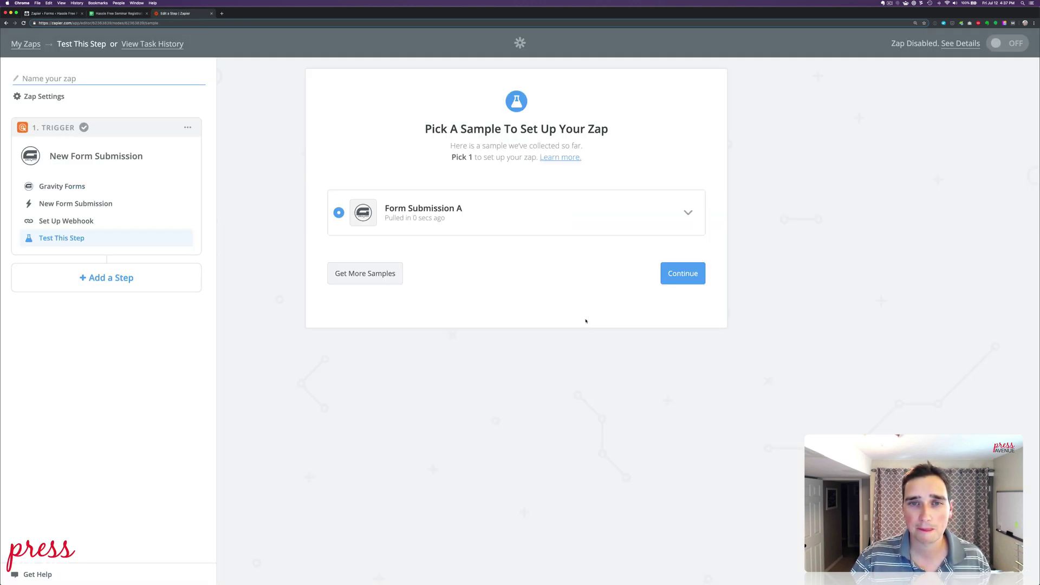
pyautogui.moveTo(441, 128); pyautogui.dragTo(576, 130)
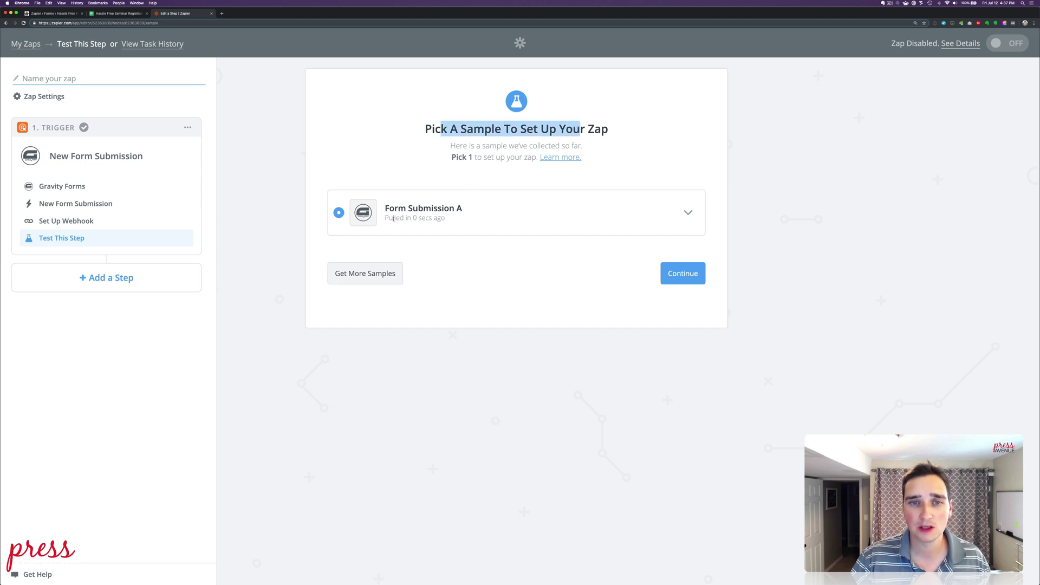
# - Review the field values of Form Submission A and continue with it as the trigger's sample
pyautogui.click(687, 212)
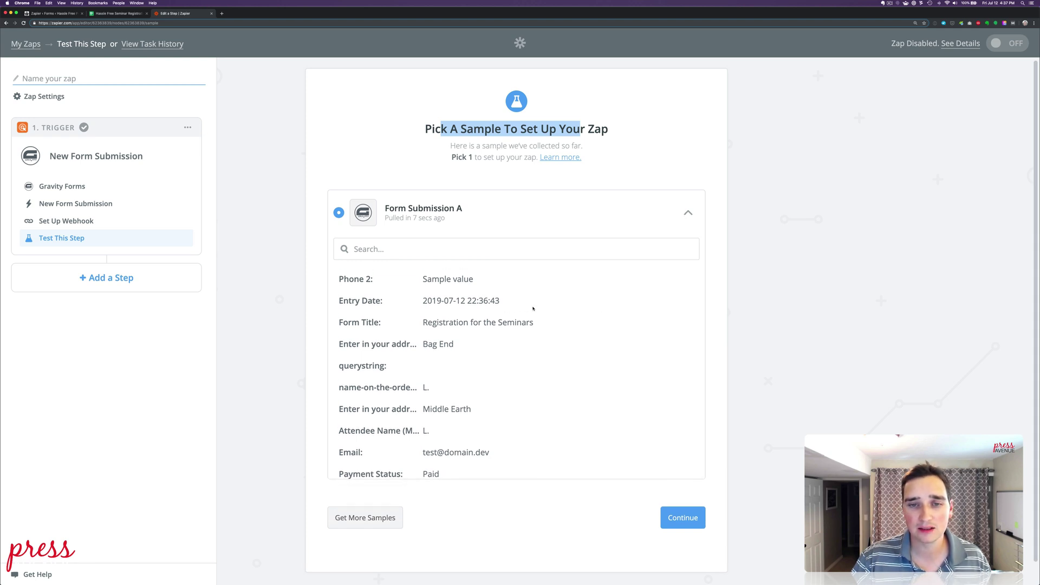
pyautogui.moveTo(532, 309); pyautogui.dragTo(569, 413)
pyautogui.click(602, 407)
pyautogui.scroll(-3, 604, 407)
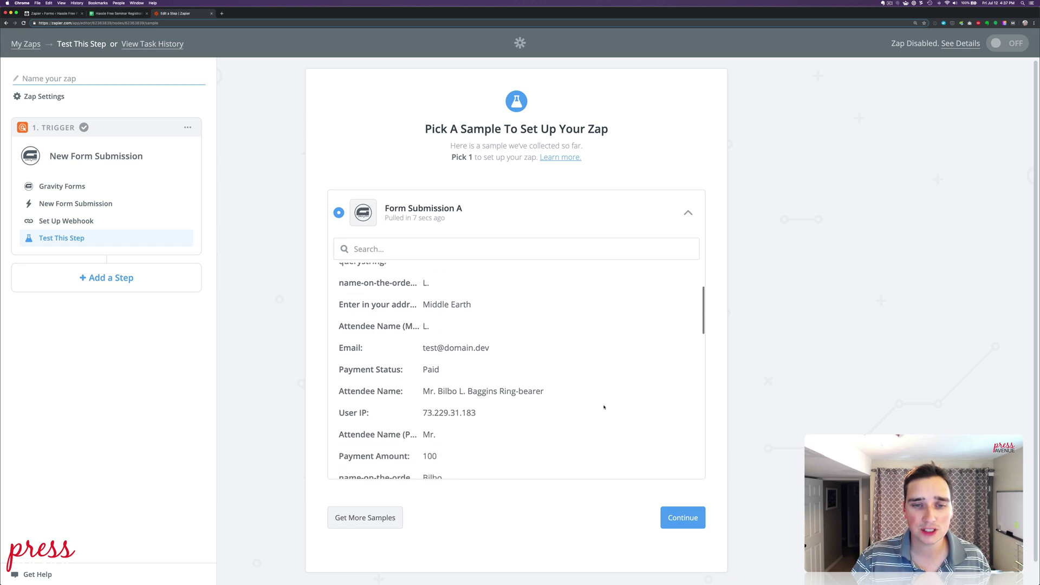
pyautogui.scroll(-5, 604, 408)
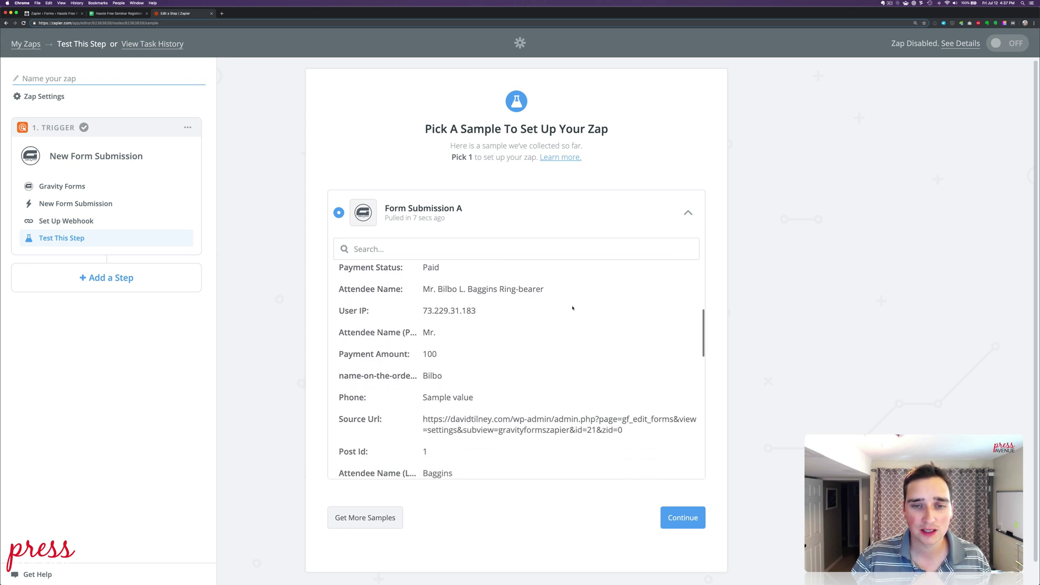
pyautogui.scroll(-5, 612, 326)
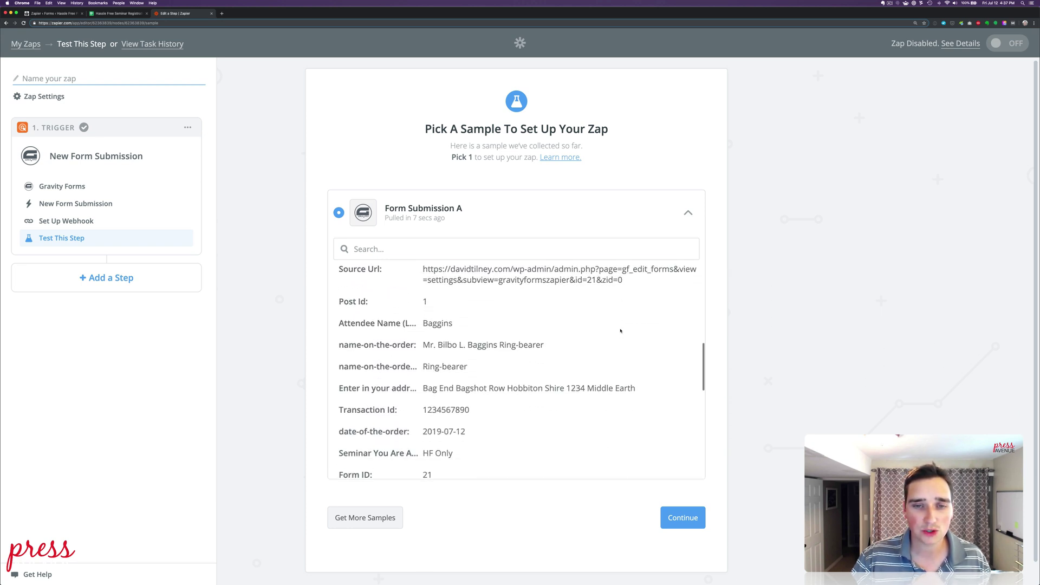
pyautogui.scroll(-6, 623, 332)
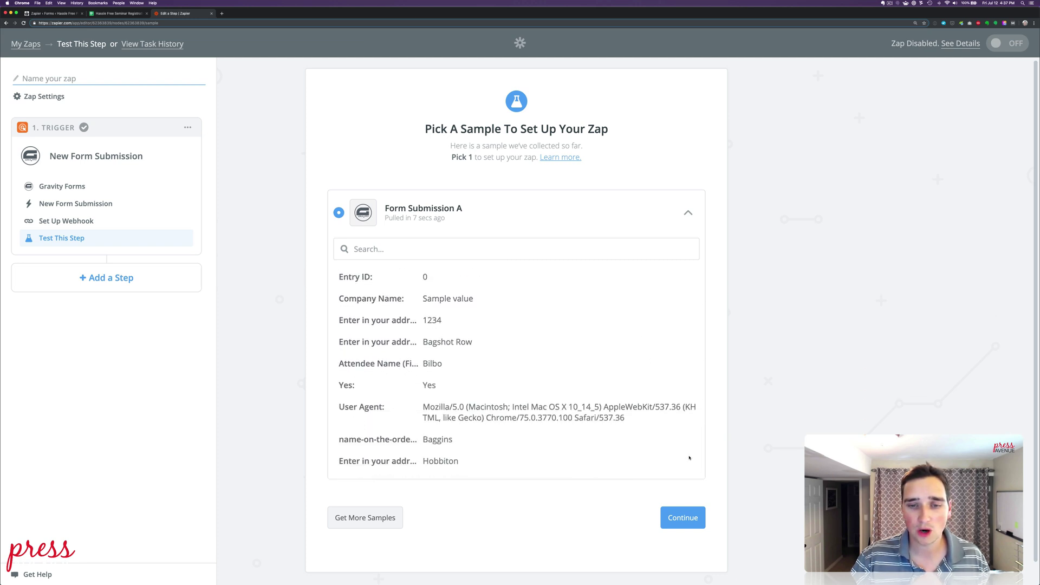
pyautogui.click(699, 519)
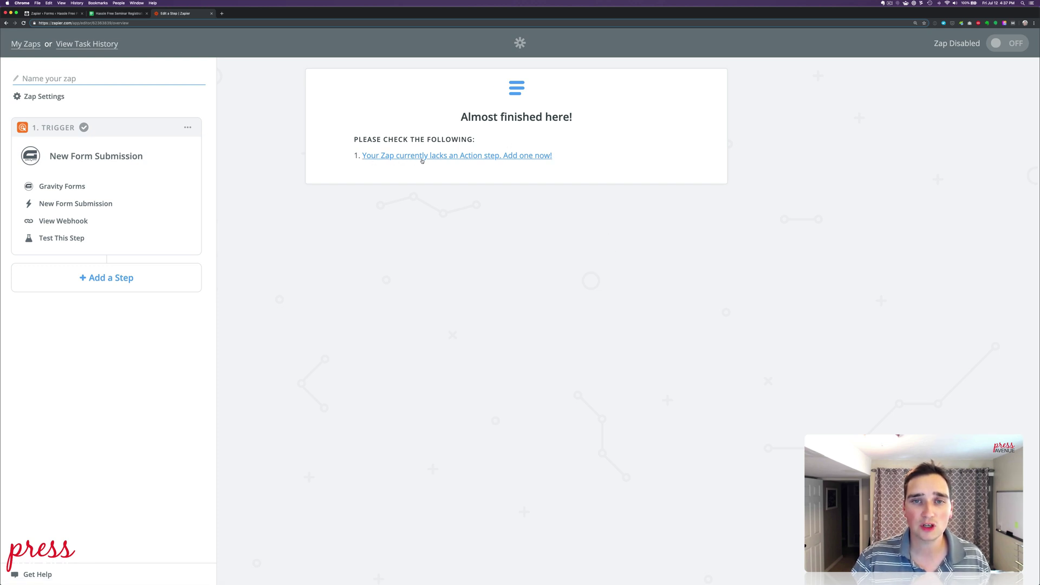
# - Add the missing action step to the Zap and choose Google Sheets as its app
pyautogui.click(521, 158)
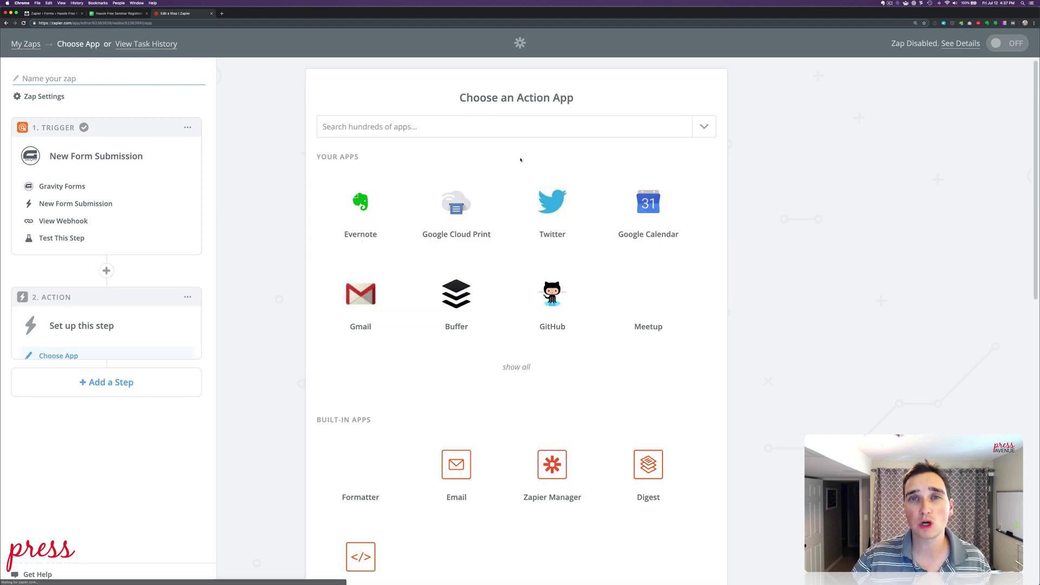
pyautogui.click(425, 127)
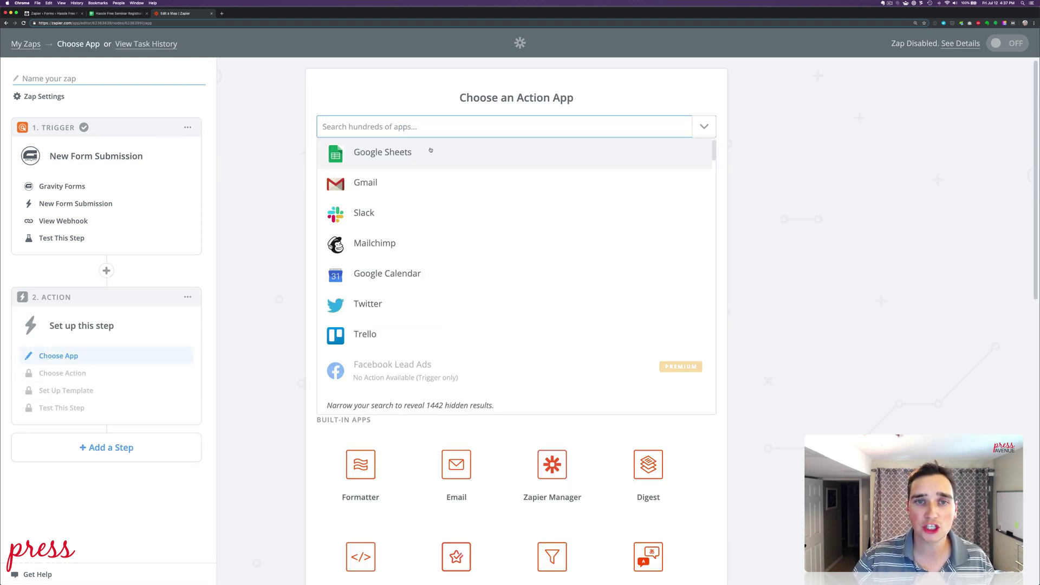
pyautogui.click(431, 151)
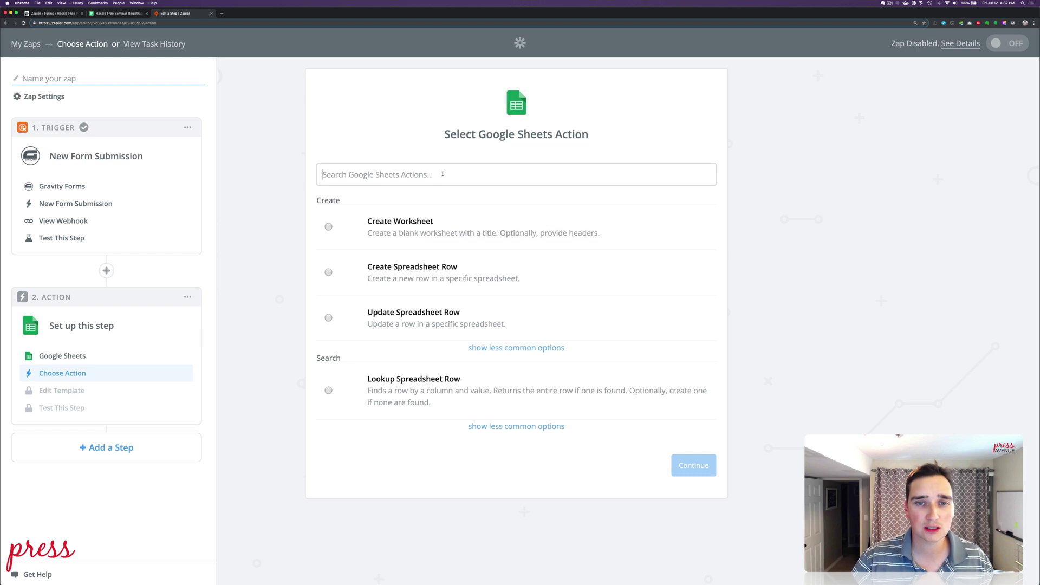
# - Save Create Spreadsheet Row as the Google Sheets action, then test and save the connected Google Sheets account
pyautogui.click(462, 281)
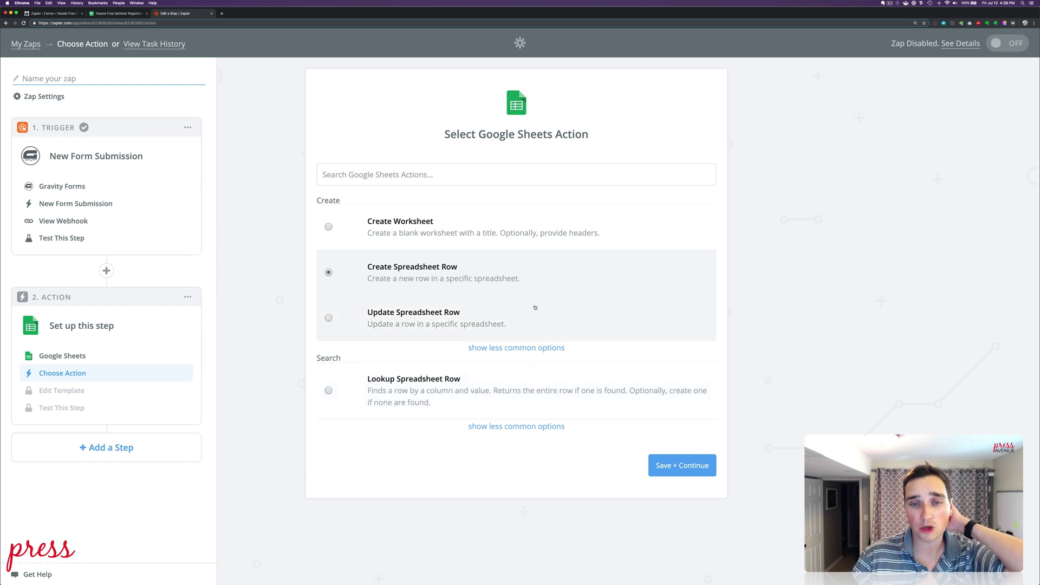
pyautogui.click(682, 465)
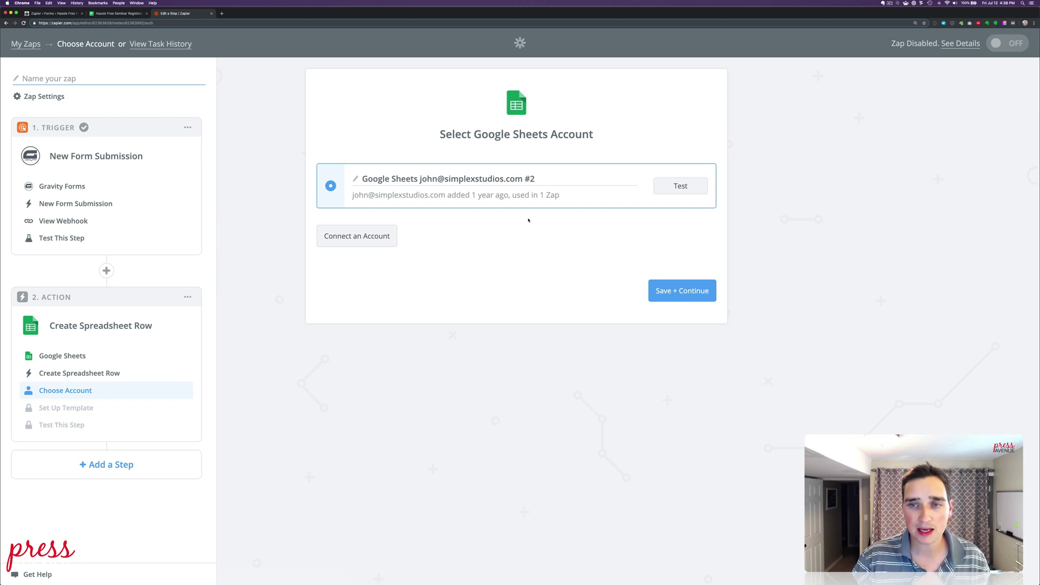
pyautogui.click(663, 193)
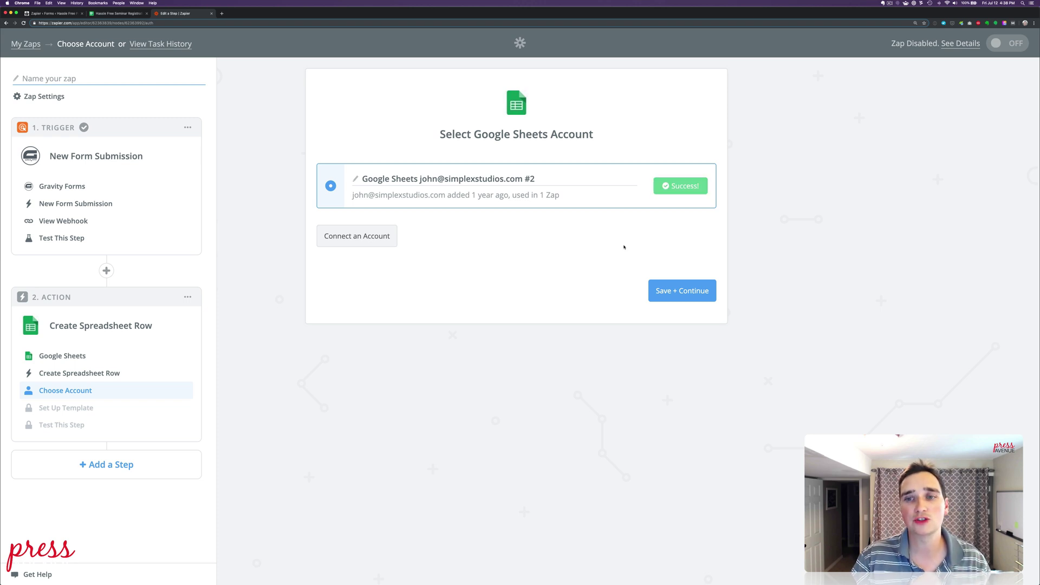
pyautogui.click(682, 290)
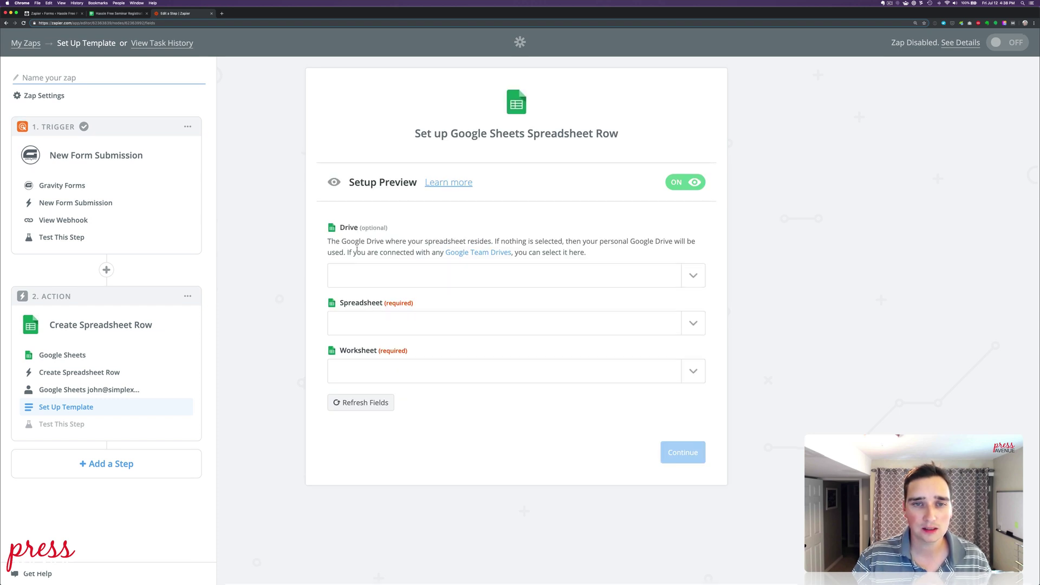
# - Set the spreadsheet row's drive to My Google Drive and open the spreadsheet choices
pyautogui.click(694, 278)
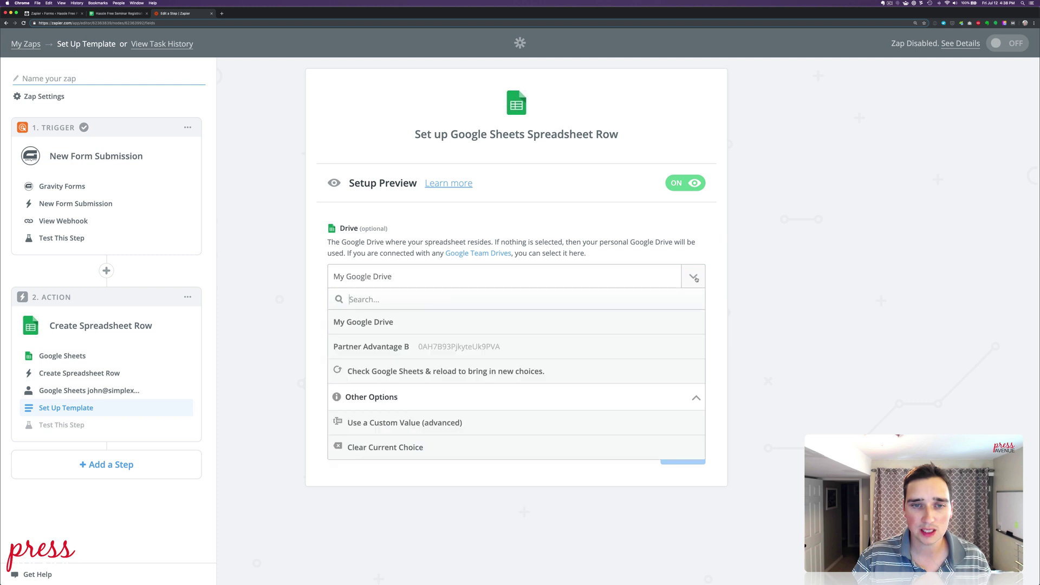
pyautogui.click(452, 321)
pyautogui.click(687, 327)
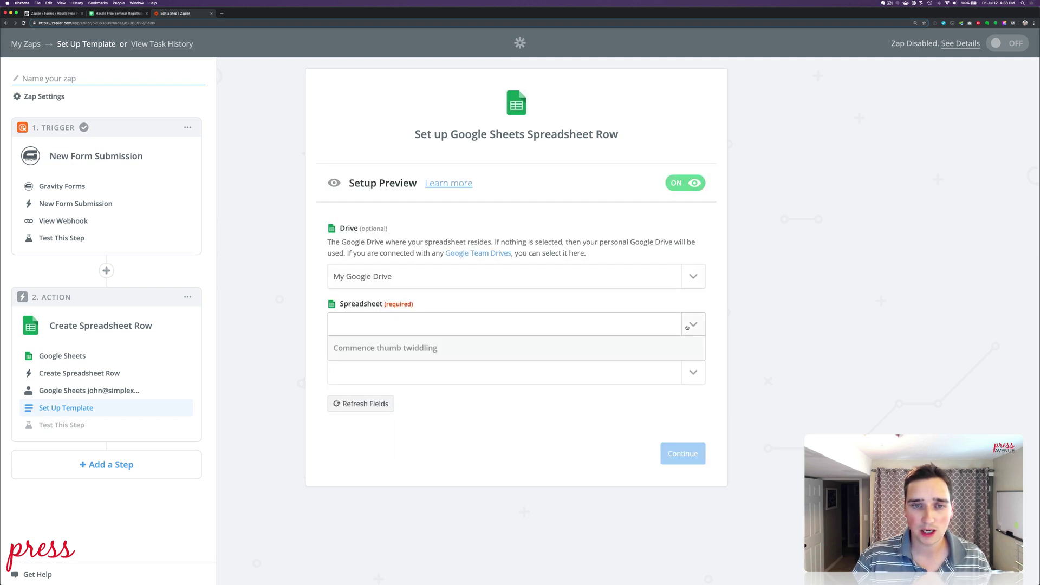
pyautogui.click(560, 271)
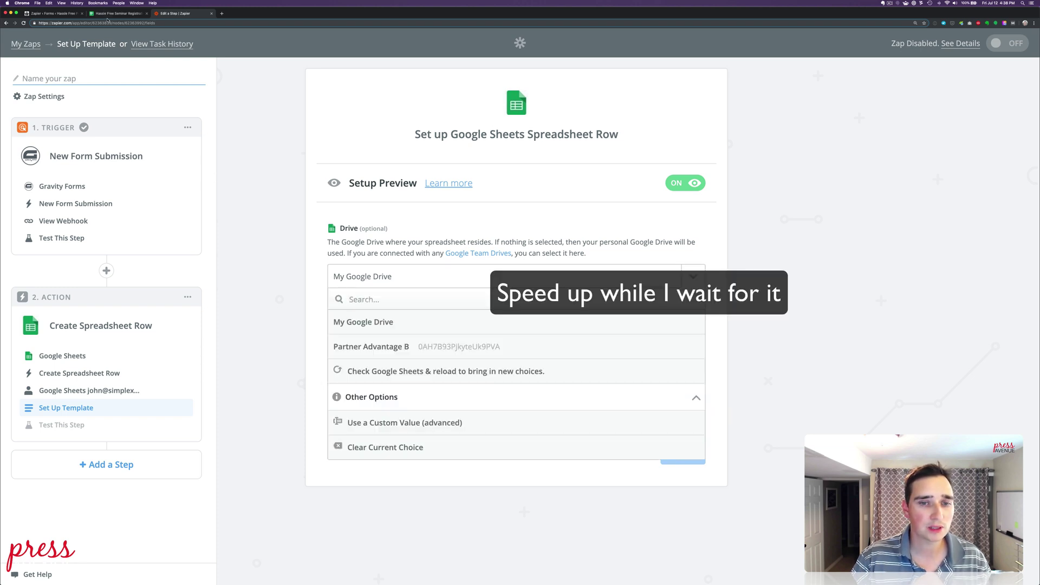
pyautogui.write('Hassle Free Seminar Registrations')
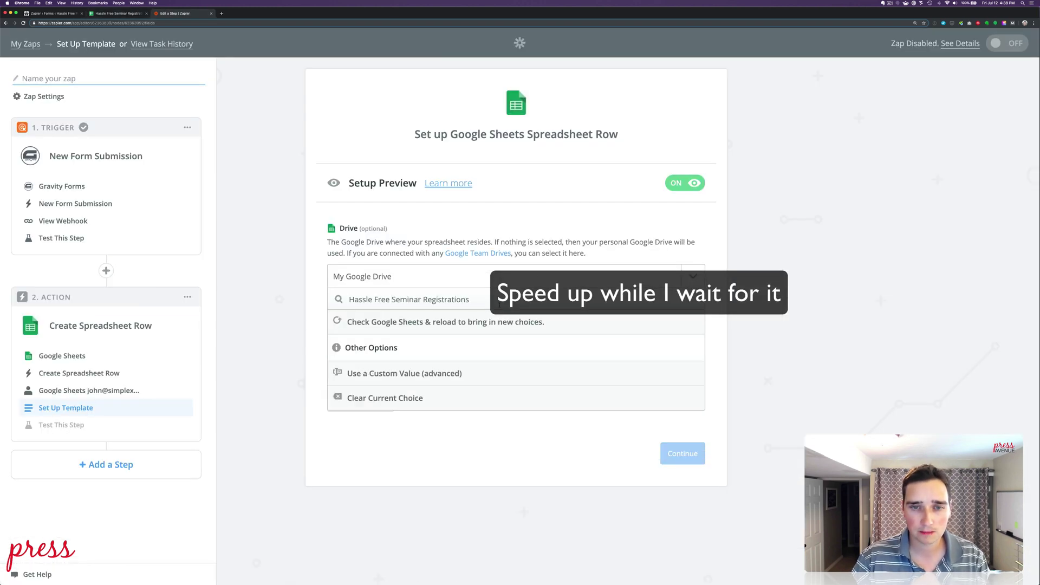
pyautogui.press('super+a')
pyautogui.press('BackSpace')
pyautogui.click(371, 320)
# - Choose Hassle Free Seminar Registrations as the spreadsheet for the new row
pyautogui.click(504, 324)
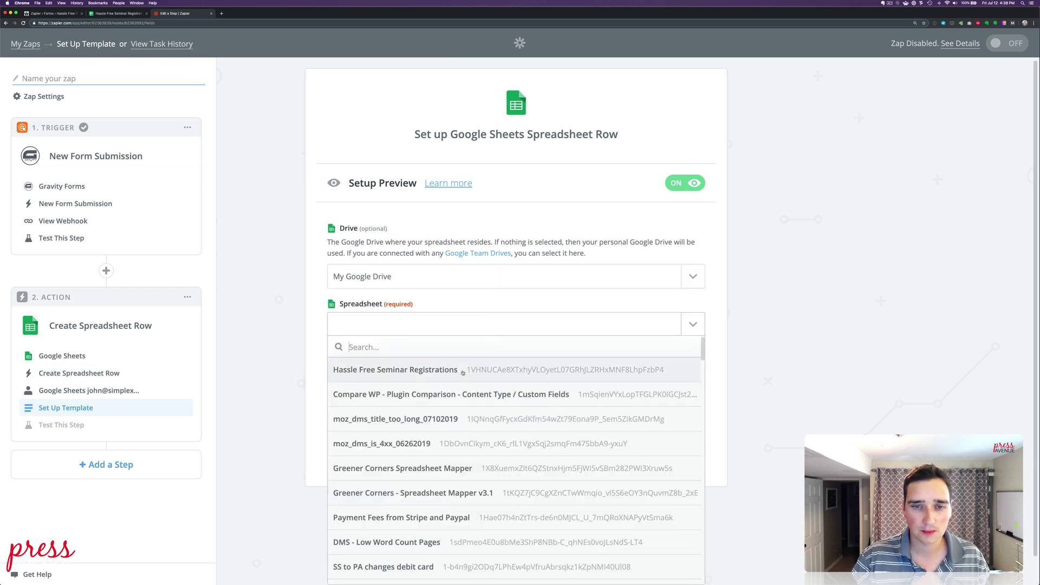
pyautogui.click(467, 371)
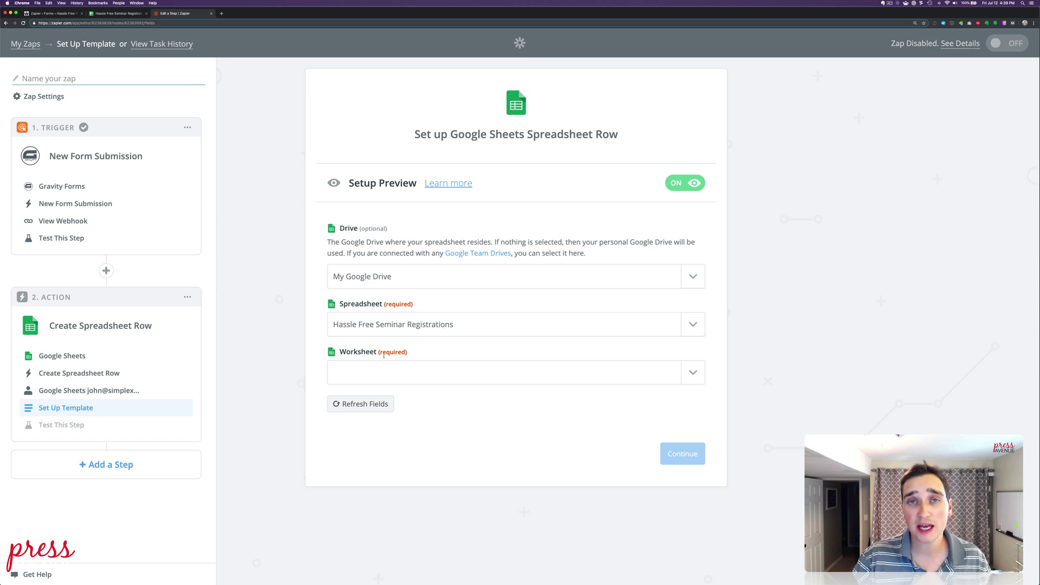
# - Check the worksheet name in the Hassle Free Seminar Registrations spreadsheet, and choose Registrations as the Zap's worksheet
pyautogui.click(113, 13)
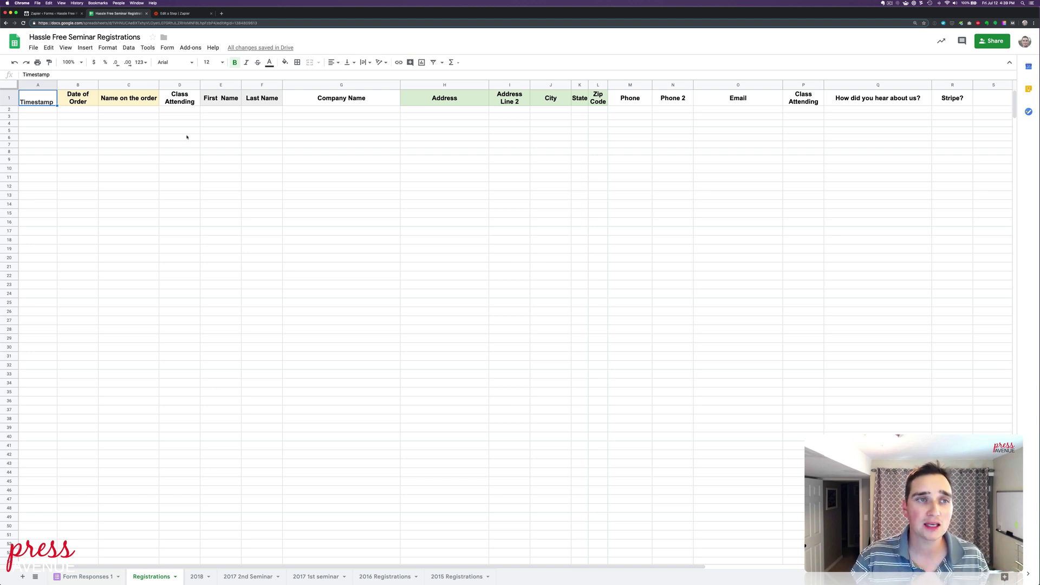
pyautogui.doubleClick(152, 578)
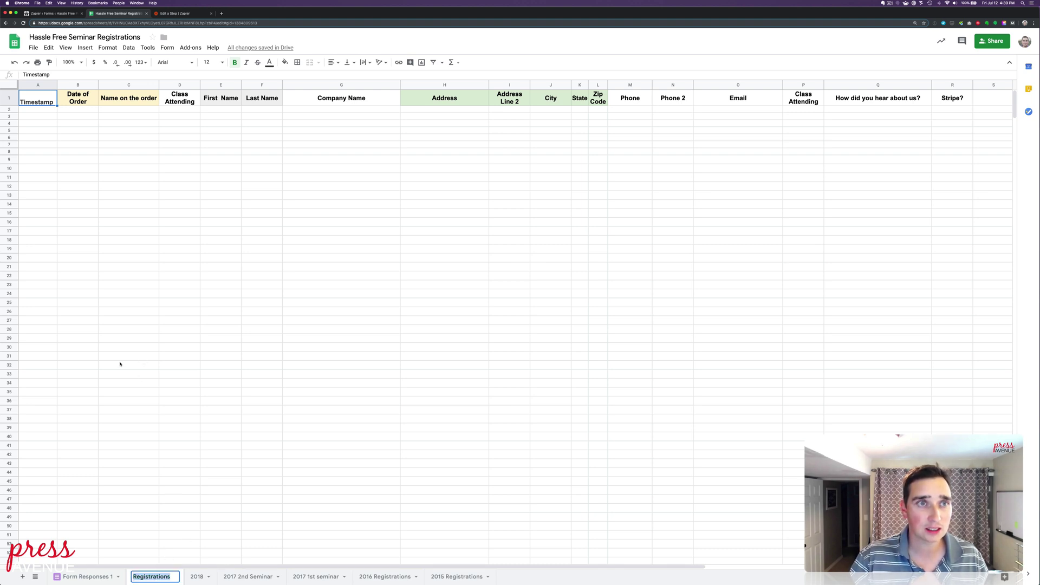
pyautogui.click(170, 13)
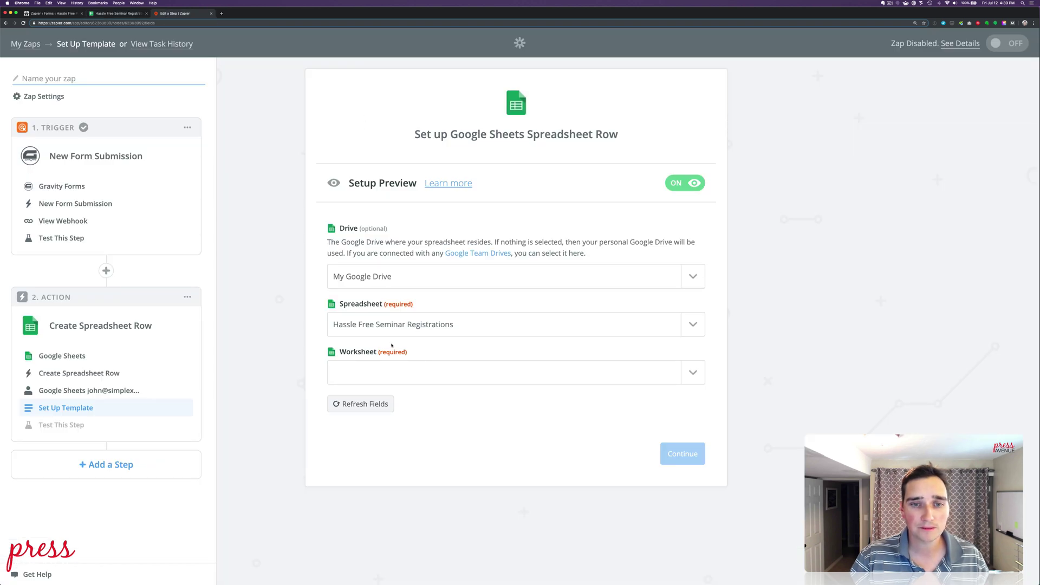
pyautogui.click(397, 371)
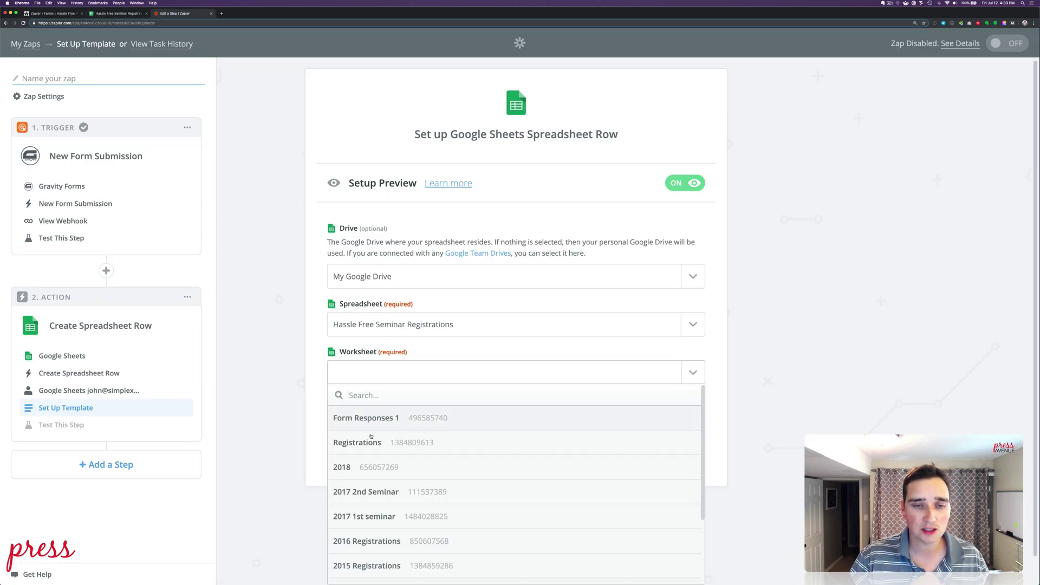
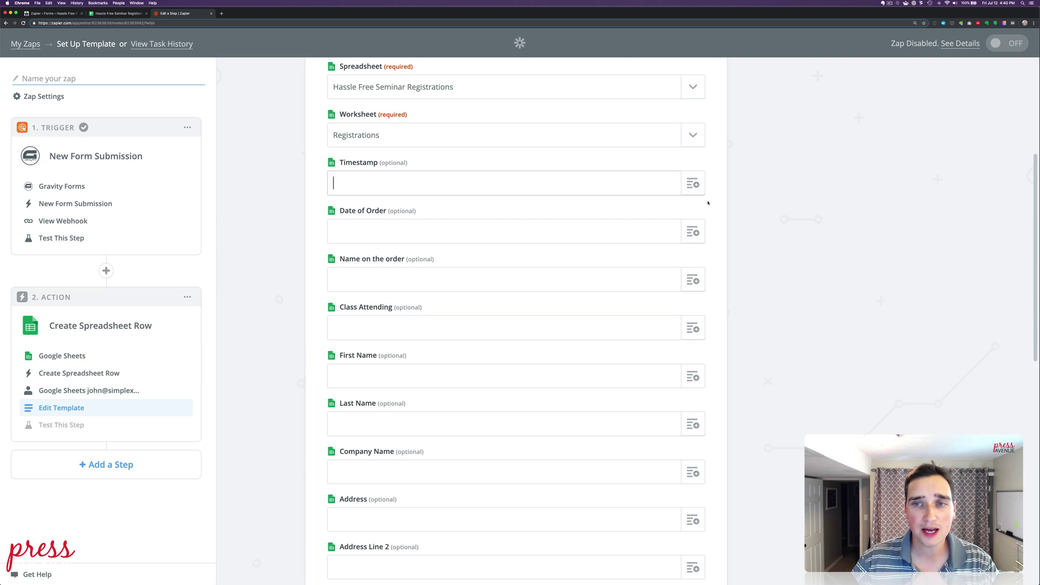
# - Compare the sheet's Timestamp column with the form's hidden Date-stamp field by viewing that field's advanced settings in Gravity Forms
pyautogui.click(696, 187)
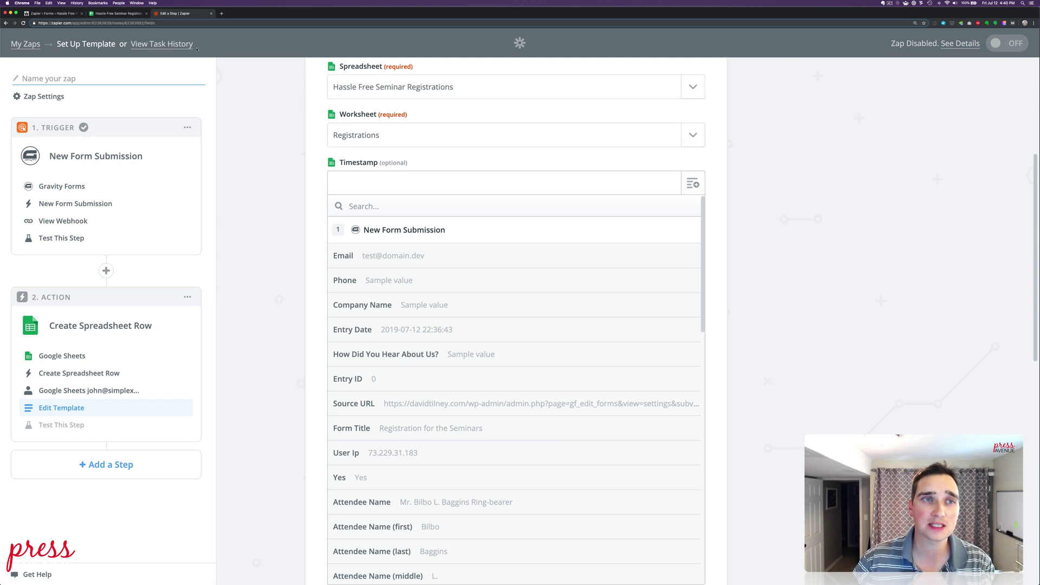
pyautogui.click(115, 17)
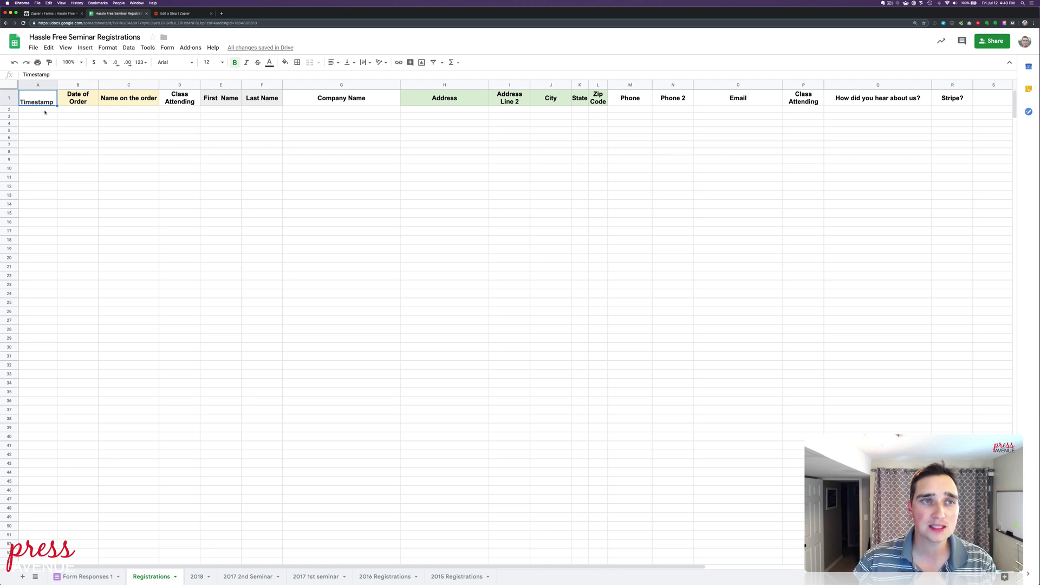
pyautogui.click(50, 15)
pyautogui.click(112, 97)
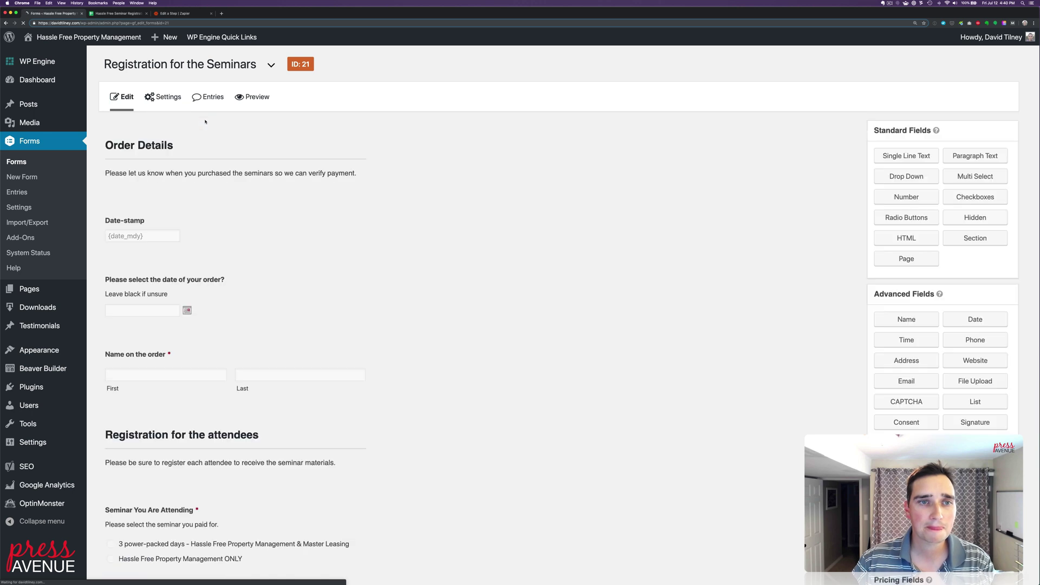
pyautogui.click(204, 237)
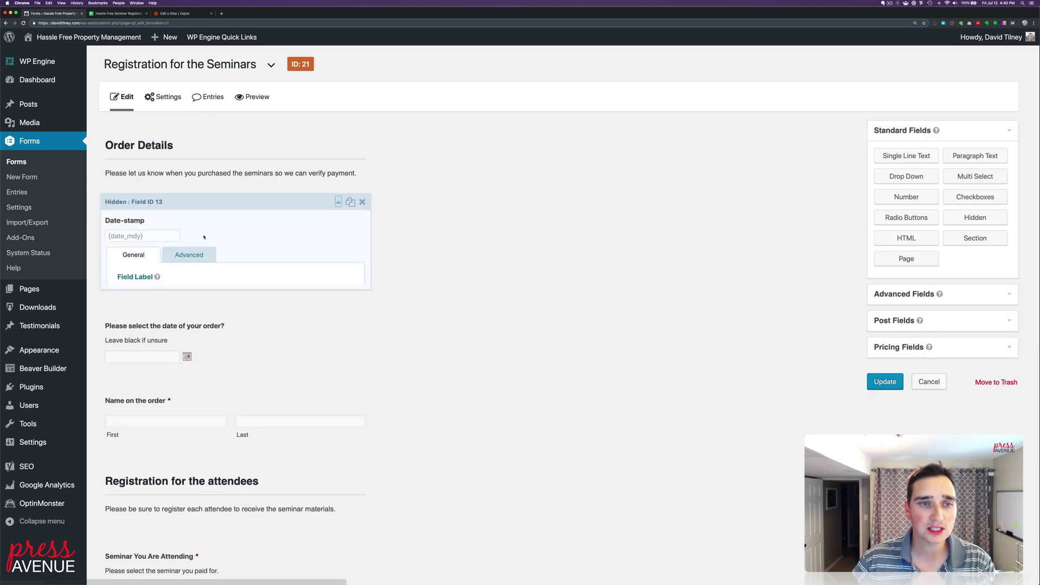
pyautogui.click(198, 259)
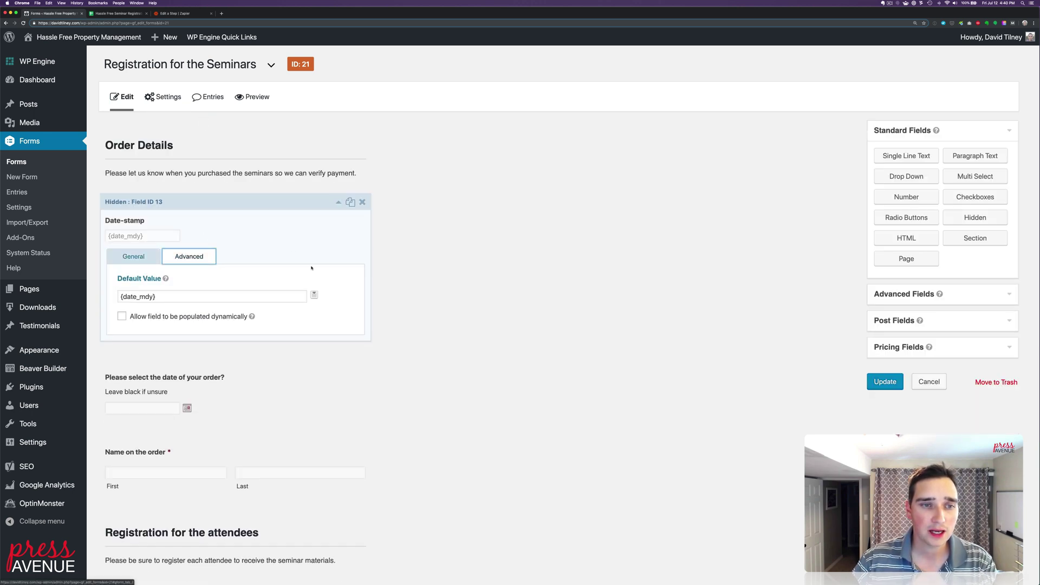
pyautogui.scroll(-2, 293, 250)
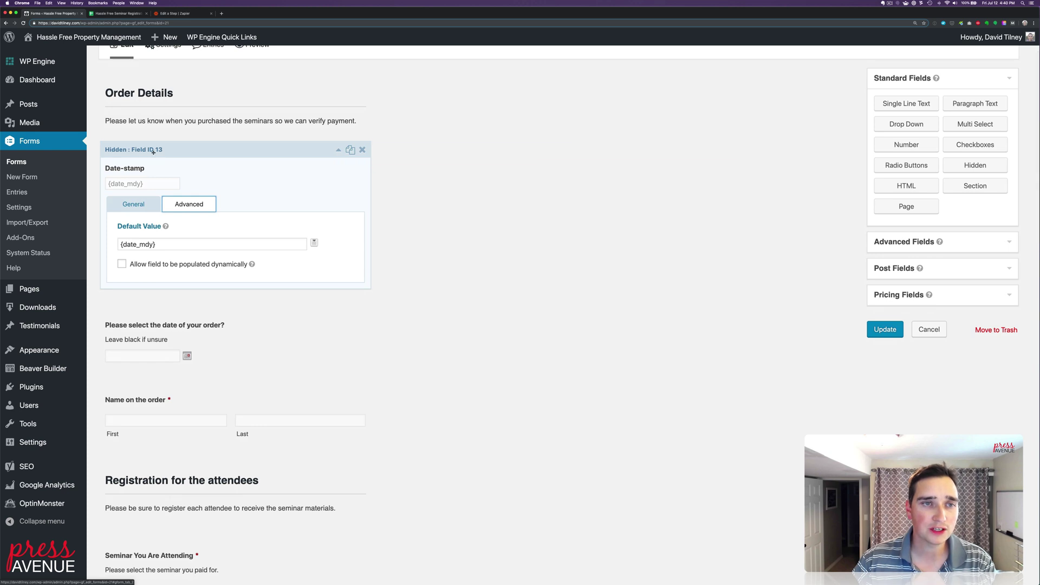
# - Back in Zapier, map the Timestamp column to the form's Date Stamp field
pyautogui.click(175, 14)
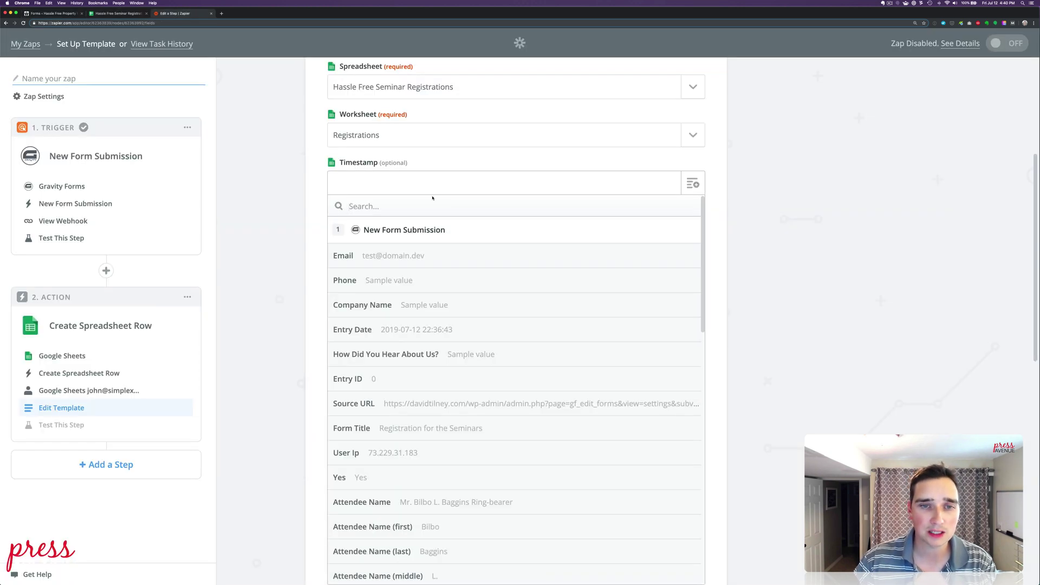
pyautogui.scroll(-3, 511, 308)
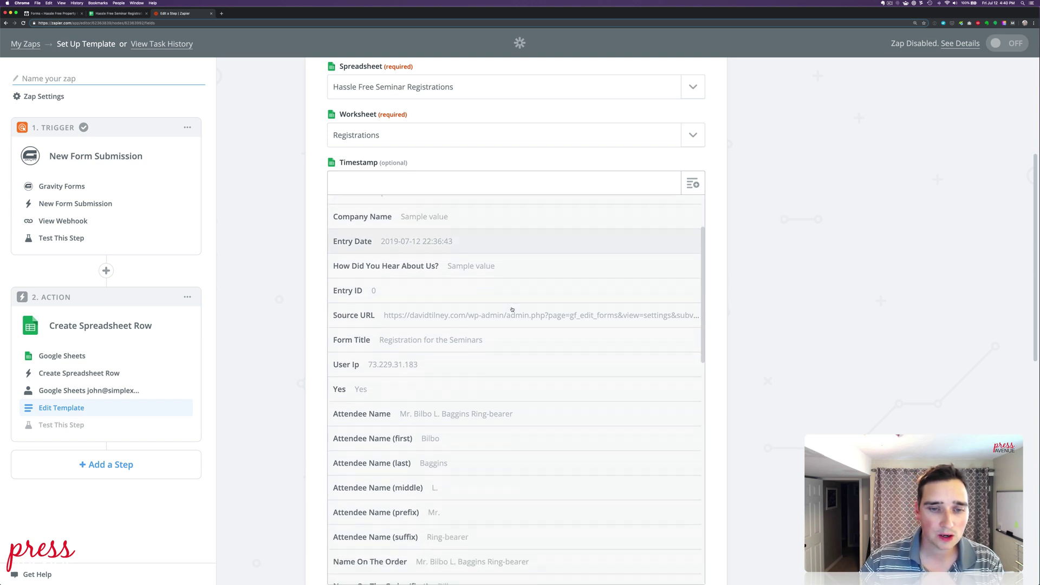
pyautogui.scroll(-7, 512, 309)
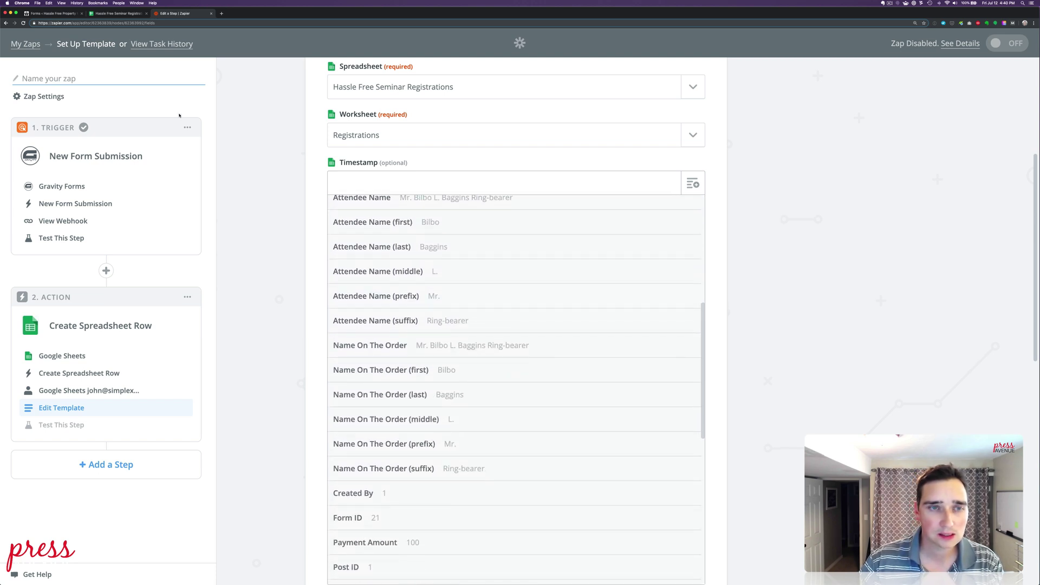
pyautogui.click(60, 14)
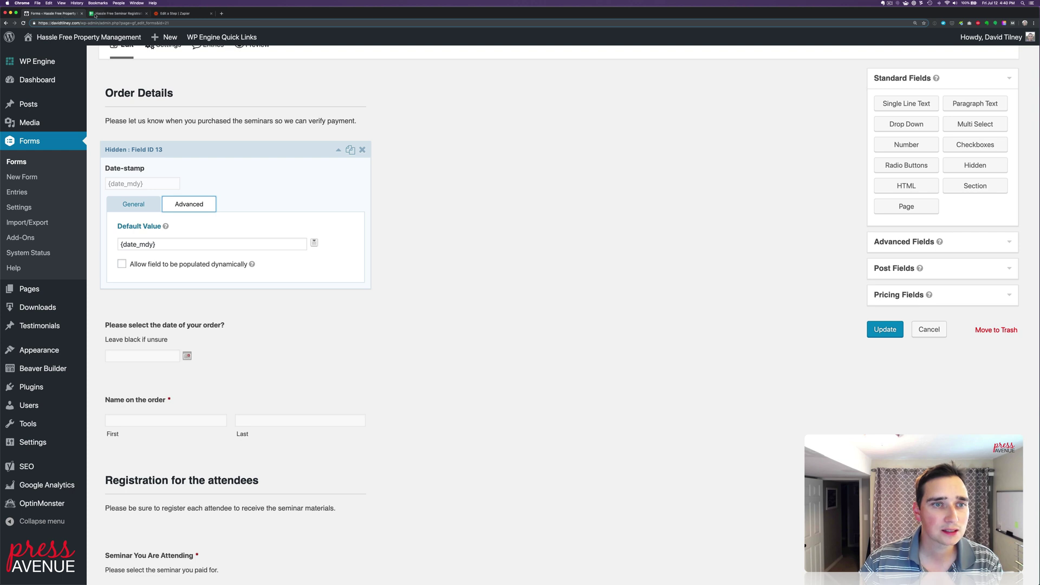
pyautogui.click(173, 14)
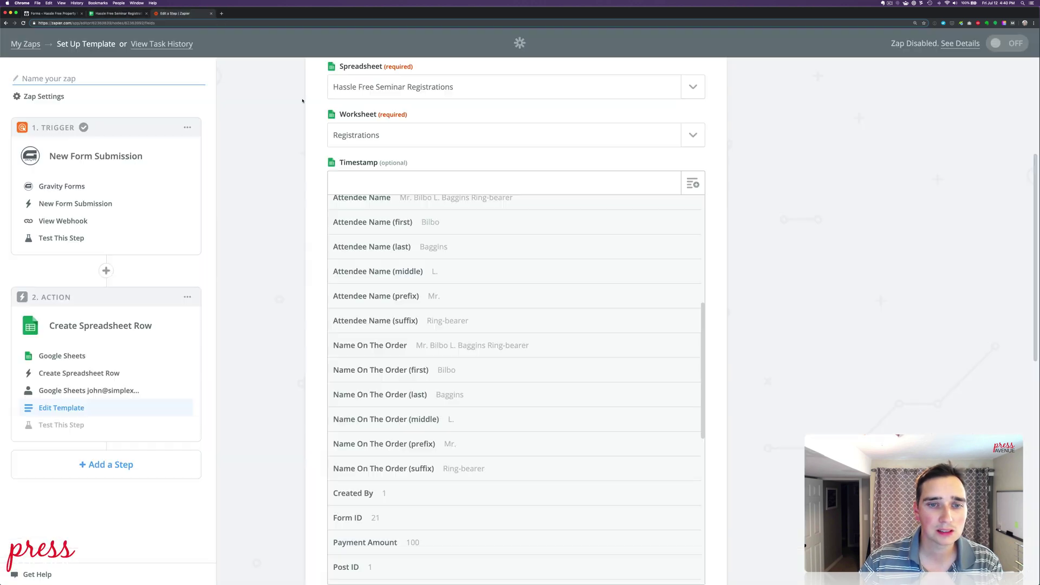
pyautogui.scroll(-10, 599, 332)
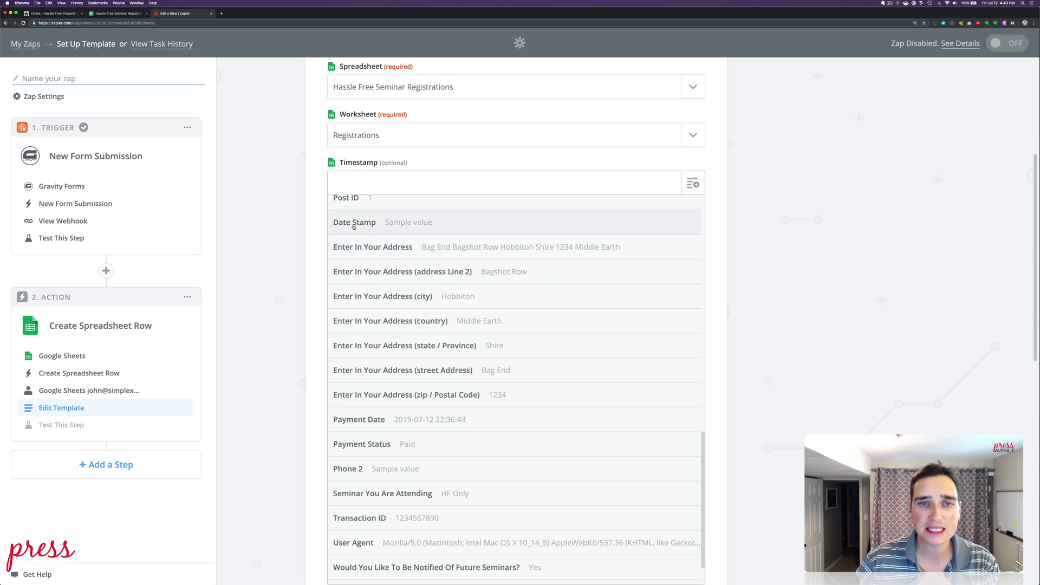
pyautogui.click(354, 223)
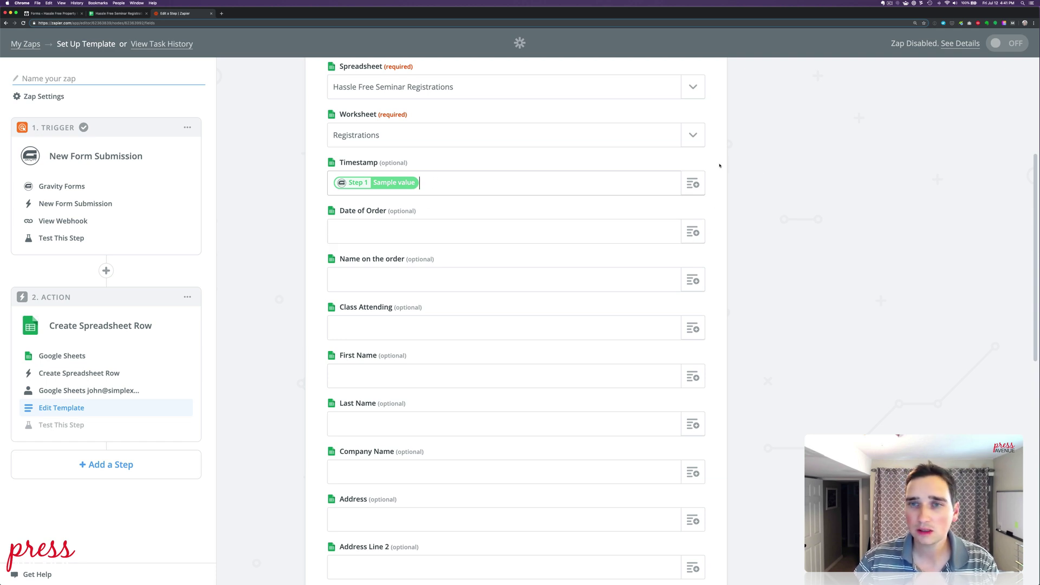
# - Check the label of the form's order date question in Gravity Forms, and open the Zapier field choices for Date of Order
pyautogui.click(371, 233)
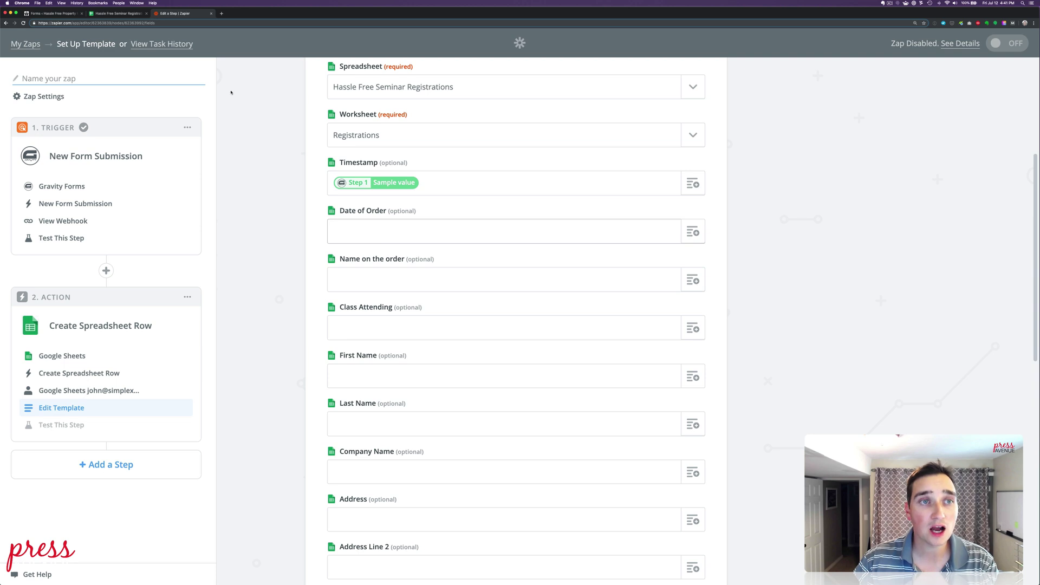
pyautogui.click(57, 14)
pyautogui.scroll(-2, 217, 233)
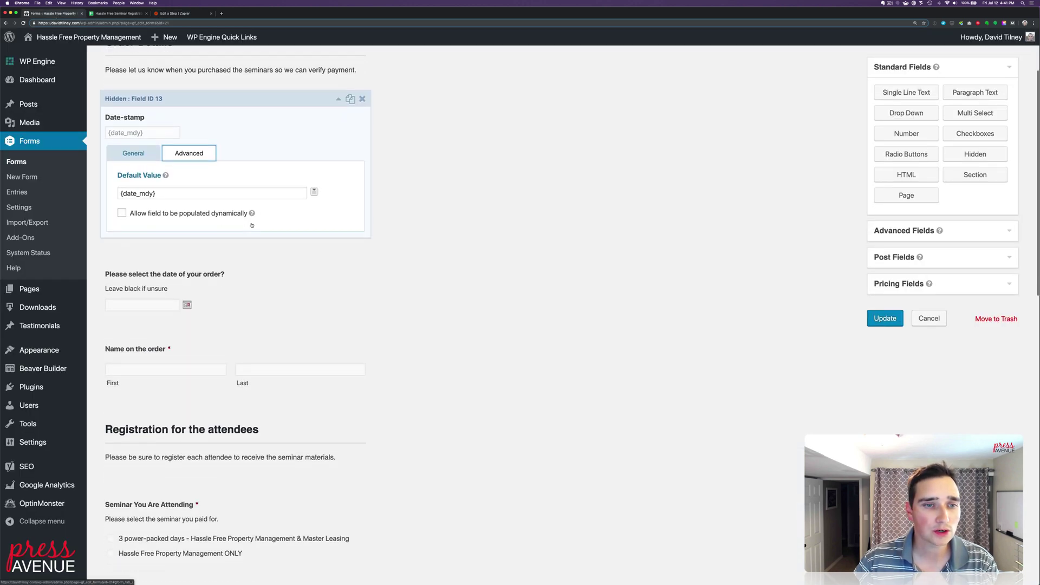
pyautogui.click(228, 268)
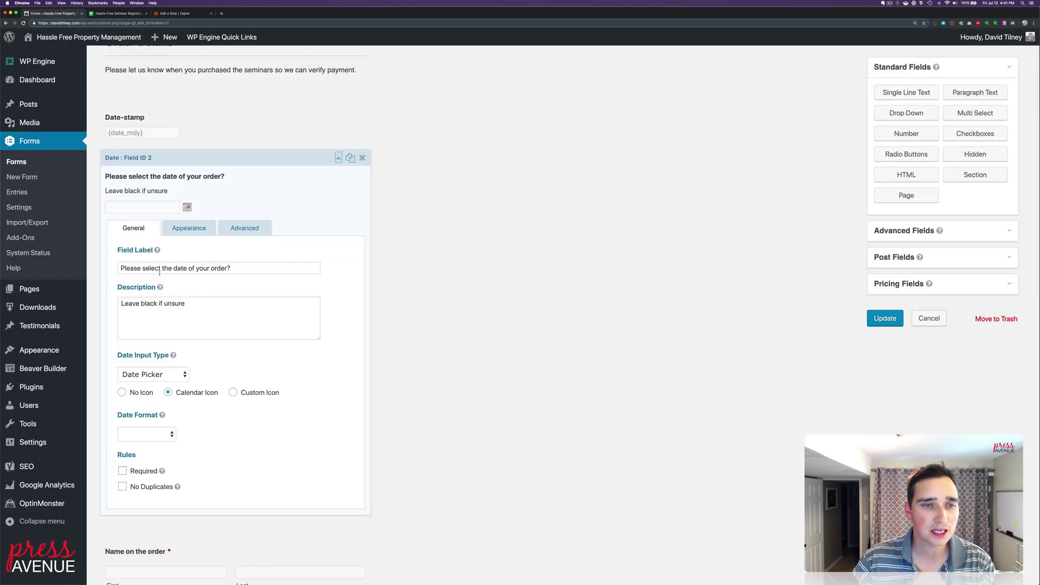
pyautogui.click(184, 14)
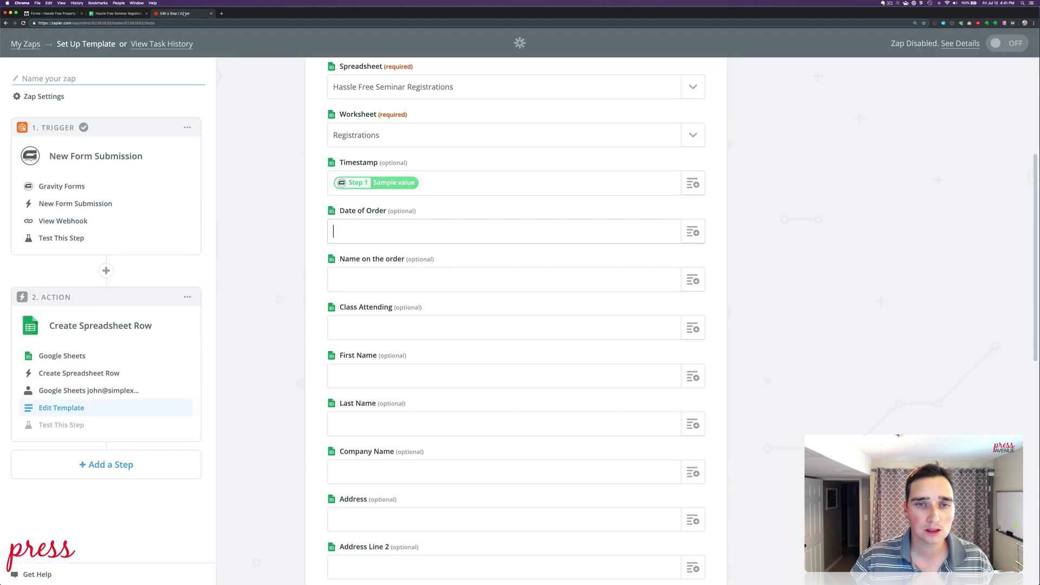
pyautogui.click(415, 236)
pyautogui.click(682, 232)
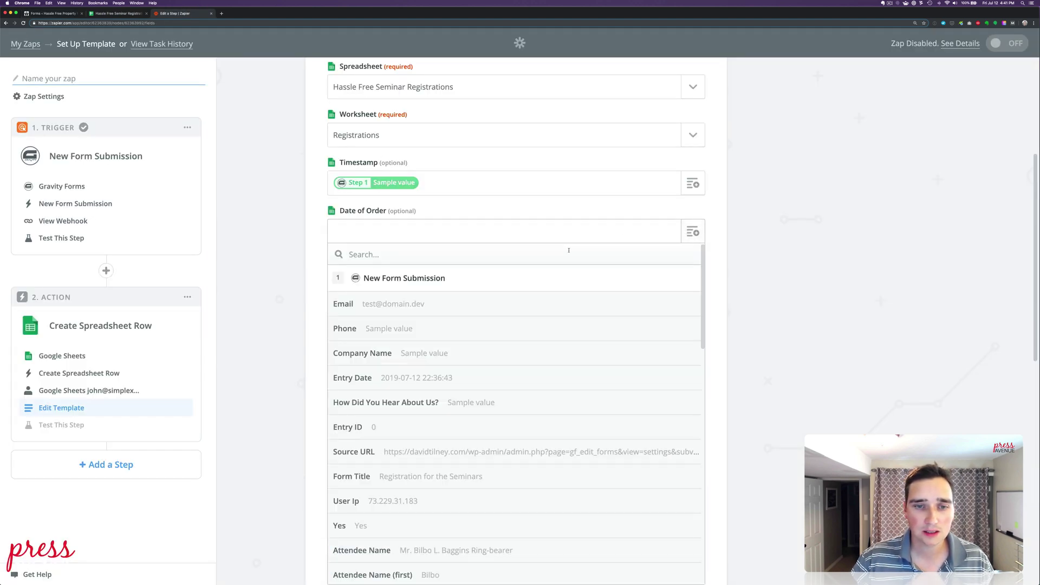
pyautogui.write('pl')
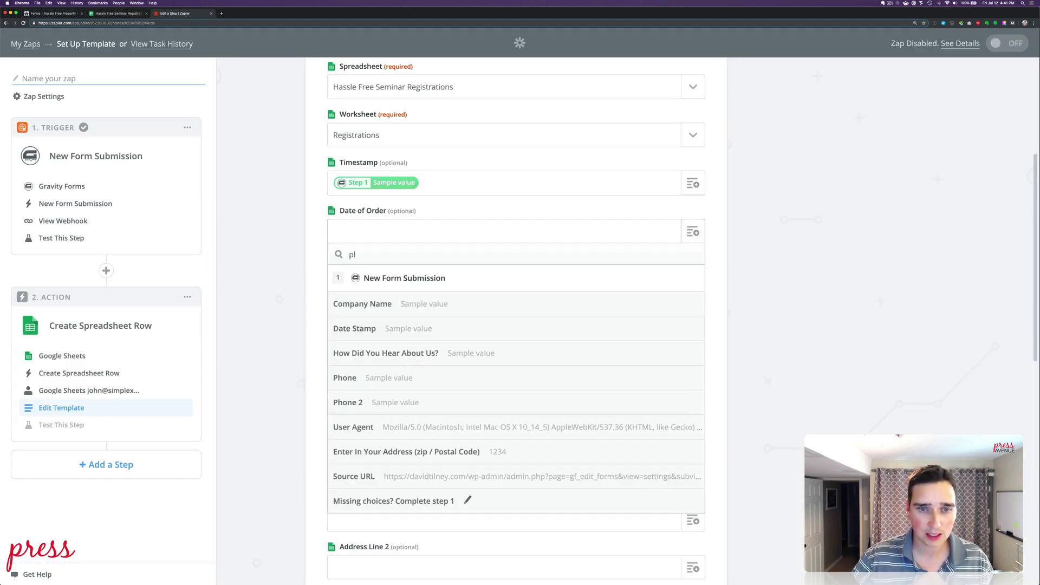
pyautogui.write('eas')
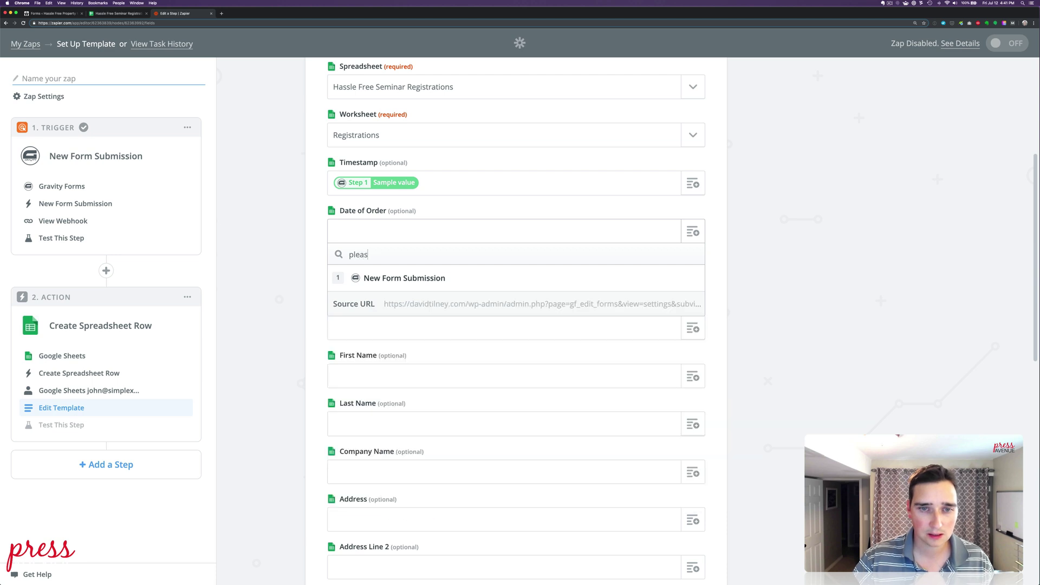
pyautogui.press('BackSpace')
pyautogui.press('BackSpace')
pyautogui.press('BackSpace')
pyautogui.press('BackSpace')
pyautogui.press('BackSpace')
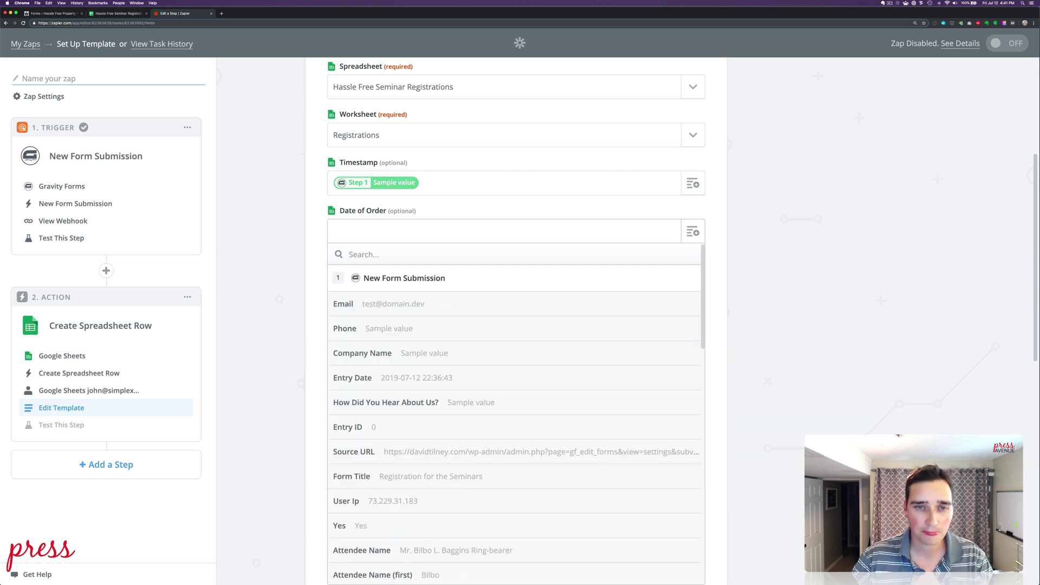
# - Search the form fields for "dat" and map the Date of Order column to Date Of The Order
pyautogui.write('dat')
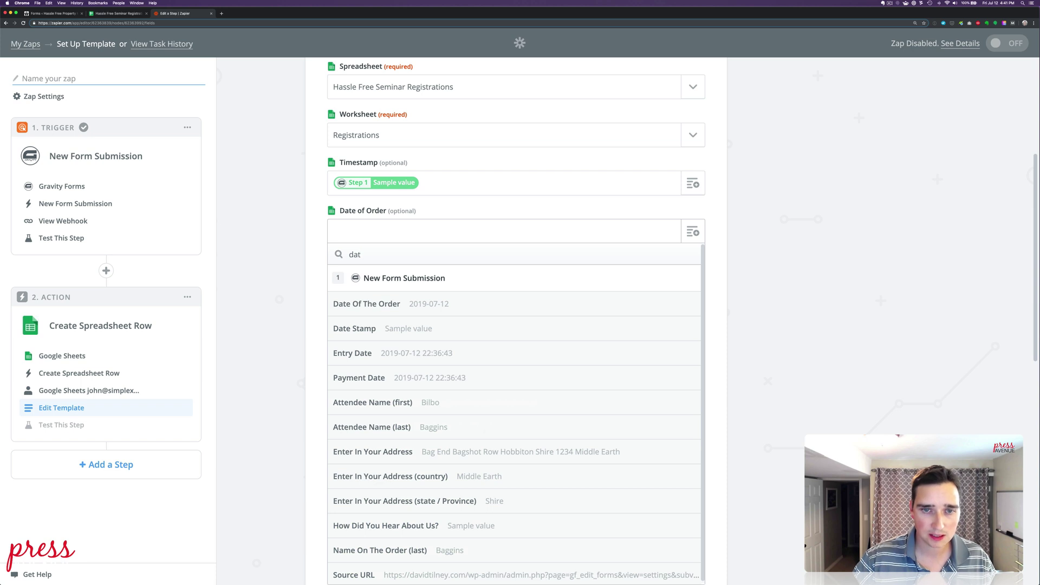
pyautogui.click(440, 311)
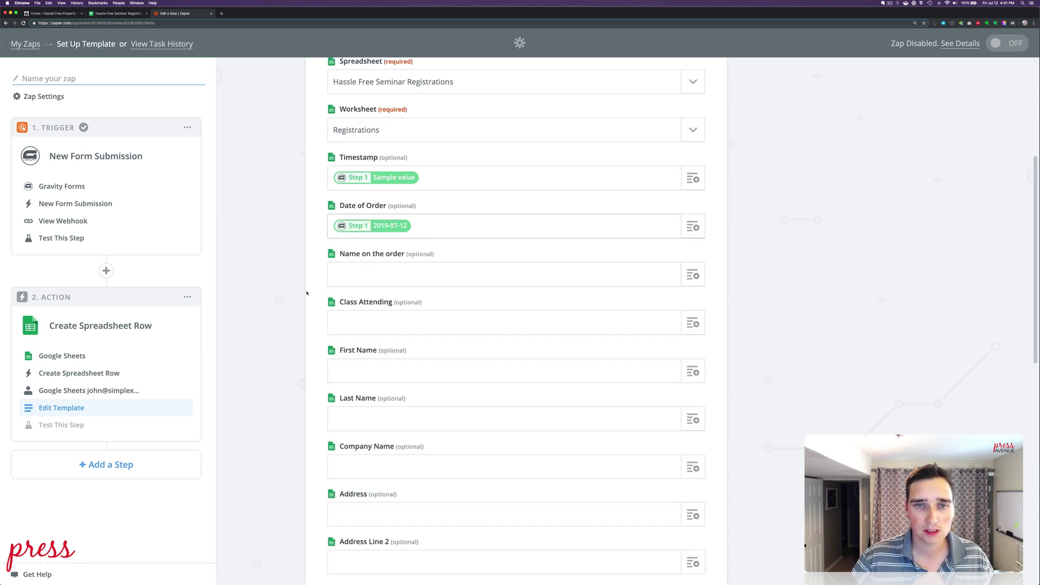
# - Map the Name on the order column to Attendee Name (first) followed by Attendee Name (last), searching the form fields for "name"
pyautogui.click(702, 256)
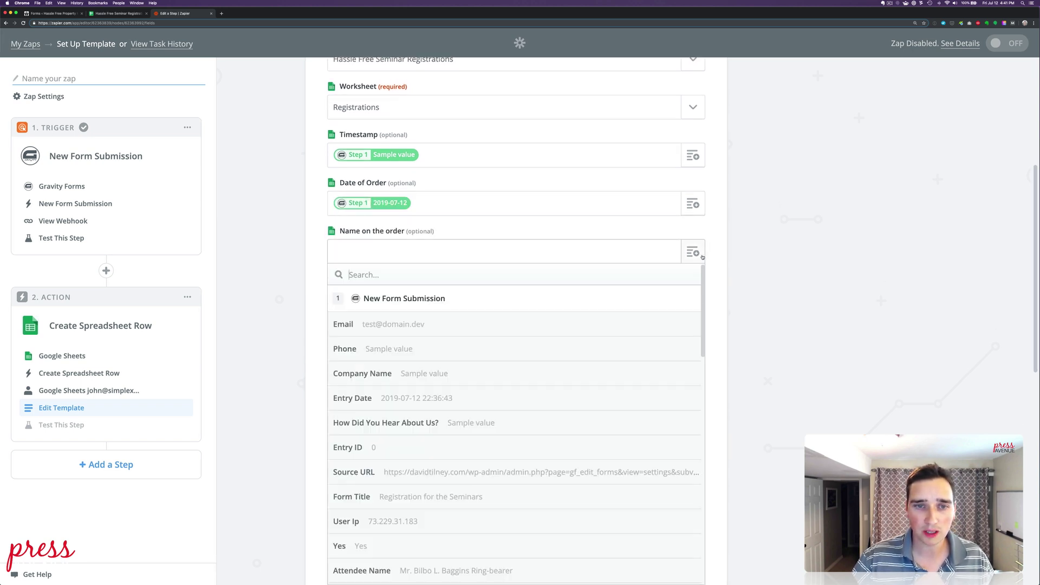
pyautogui.write('name')
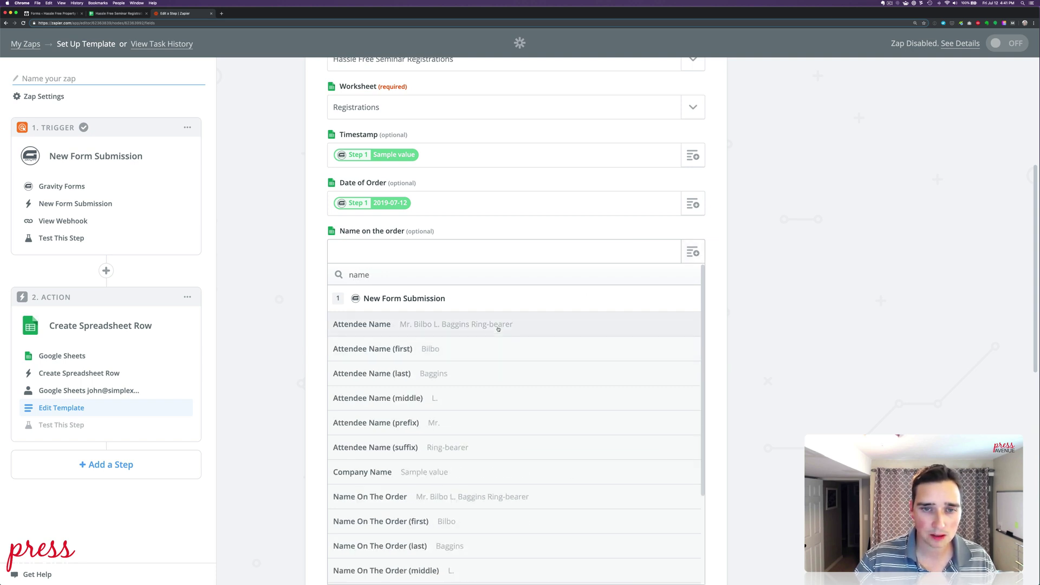
pyautogui.click(499, 348)
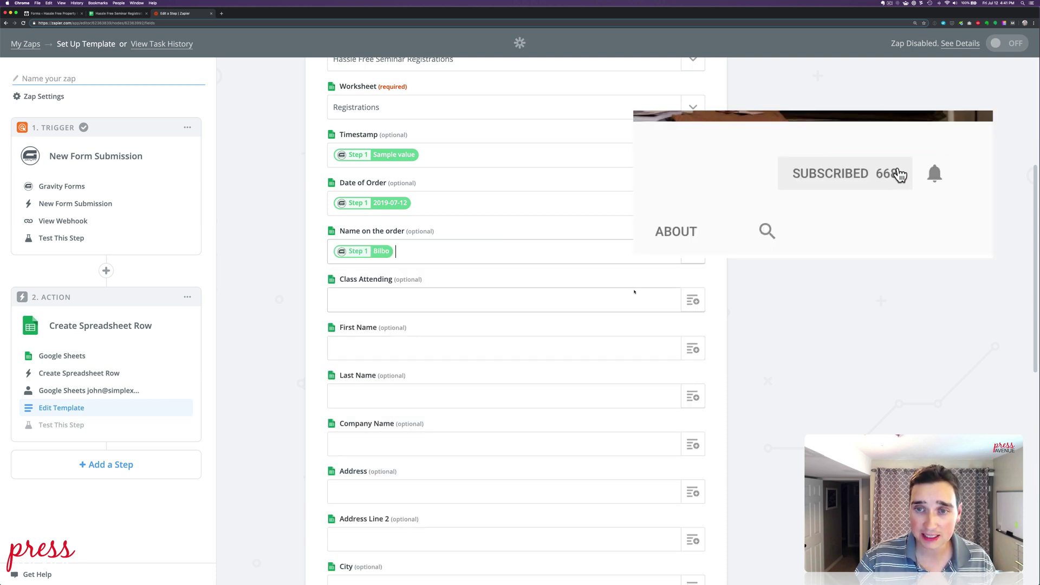
pyautogui.click(536, 251)
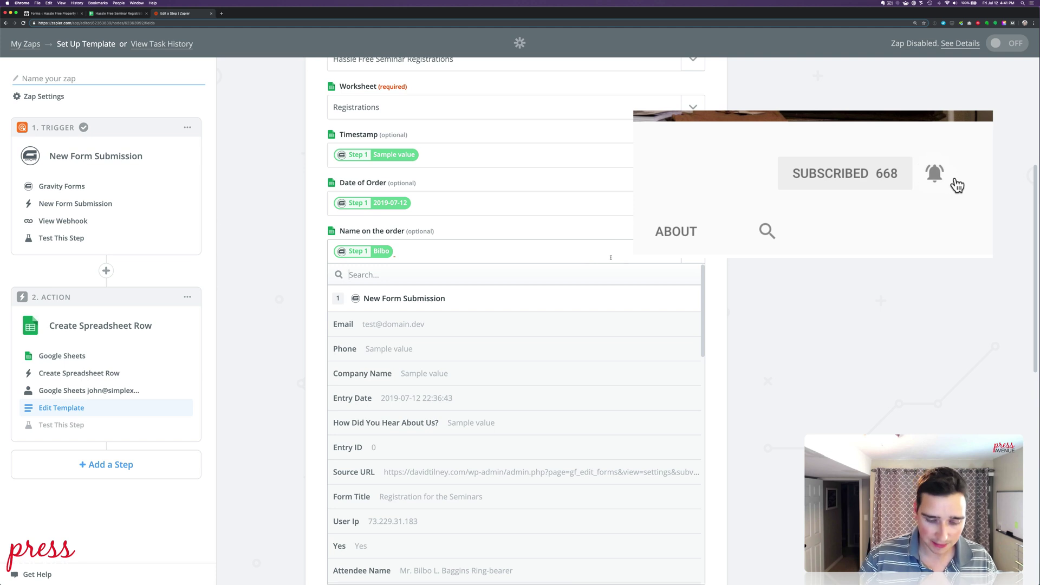
pyautogui.write('name')
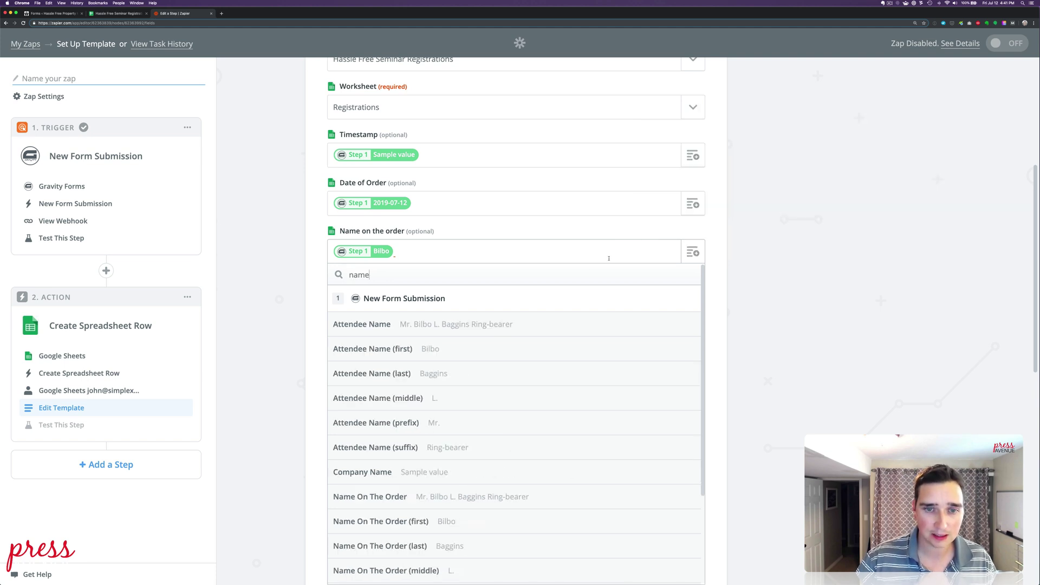
pyautogui.click(468, 373)
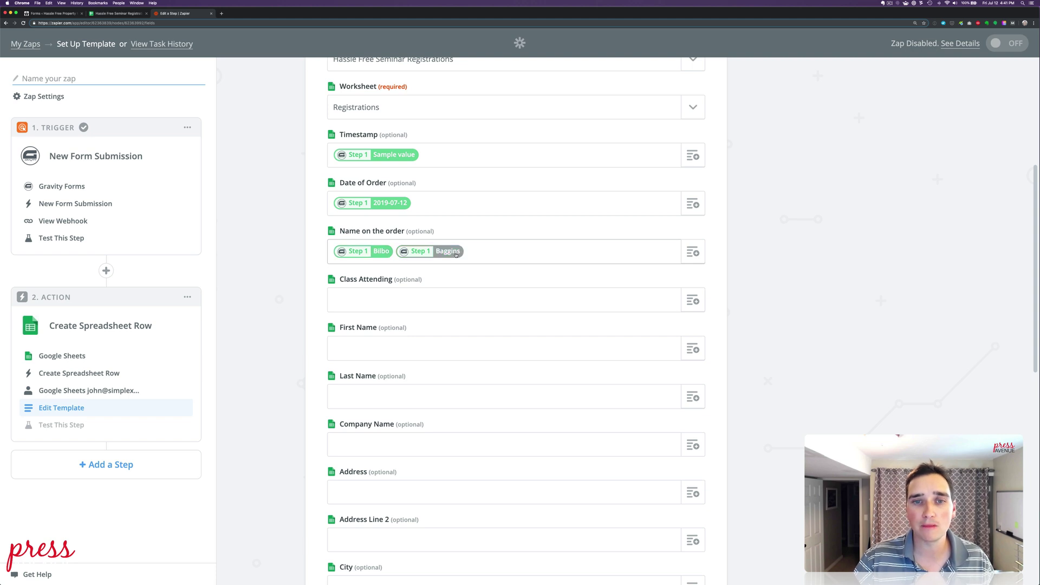
pyautogui.scroll(-3, 532, 261)
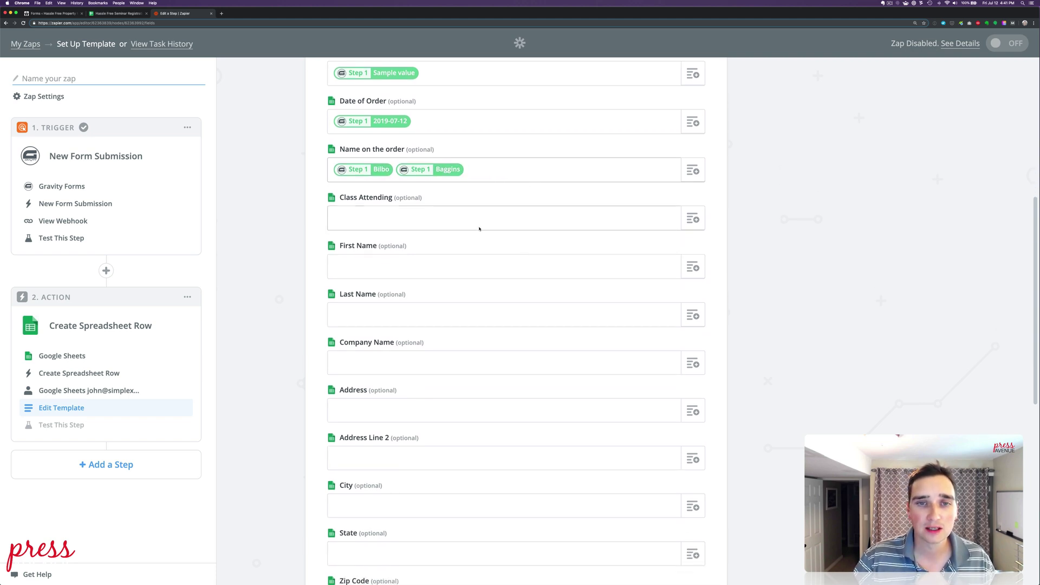
# - Map the Class Attending column to the form's Seminar You Are Attending field
pyautogui.click(653, 222)
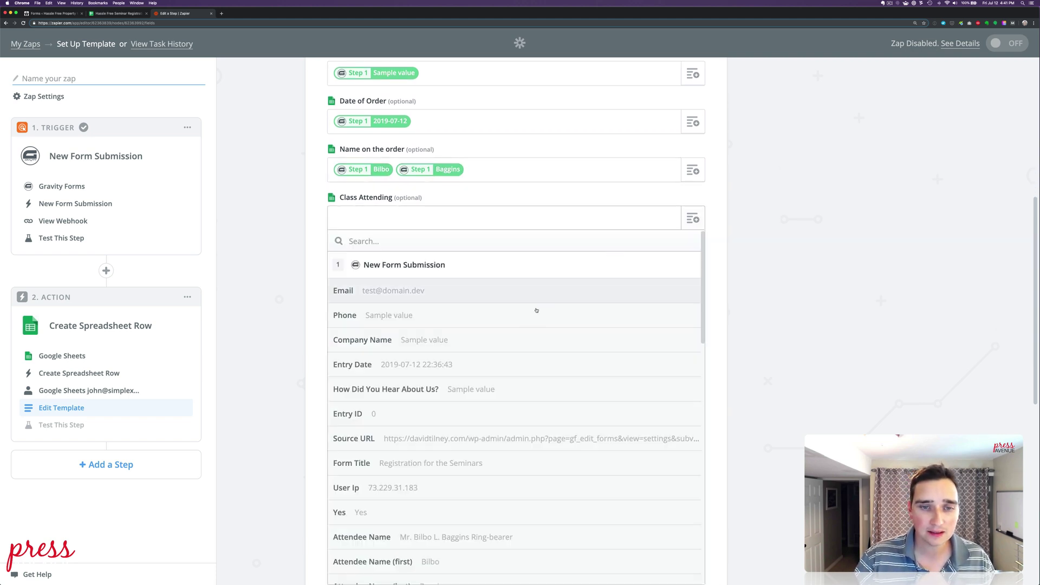
pyautogui.scroll(-5, 518, 331)
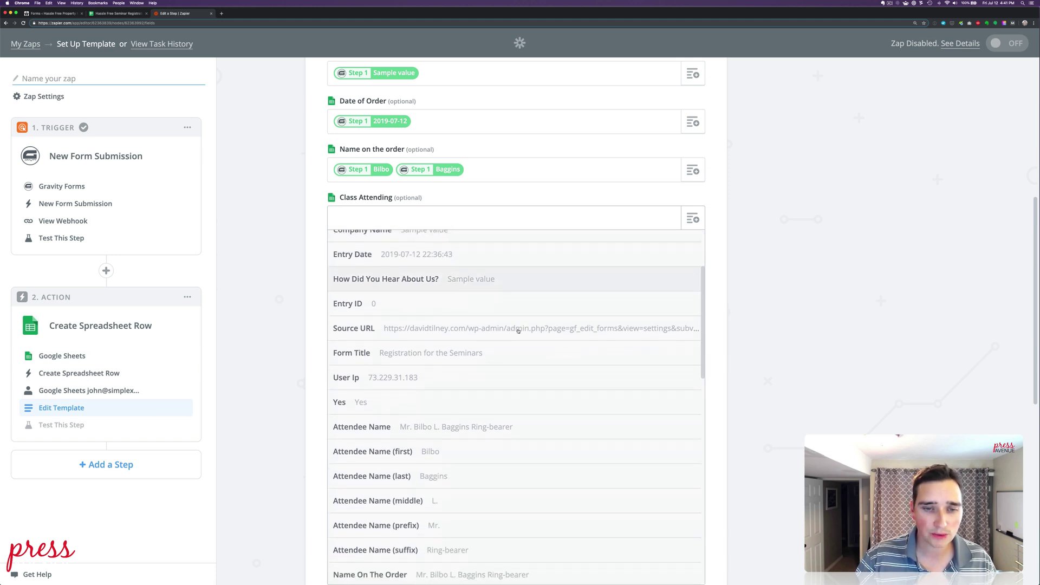
pyautogui.scroll(-5, 518, 331)
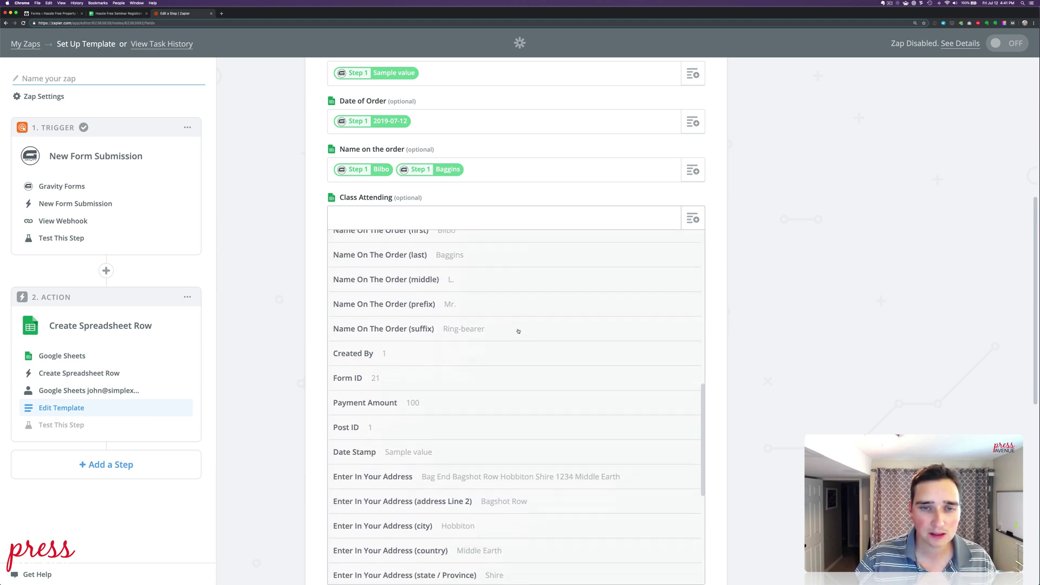
pyautogui.scroll(-4, 518, 331)
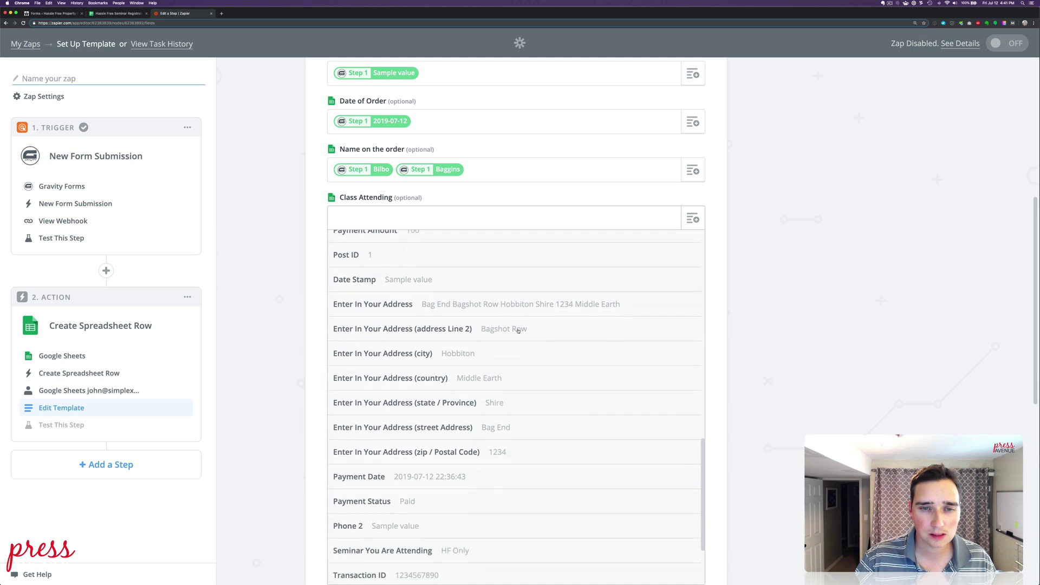
pyautogui.scroll(-1, 518, 331)
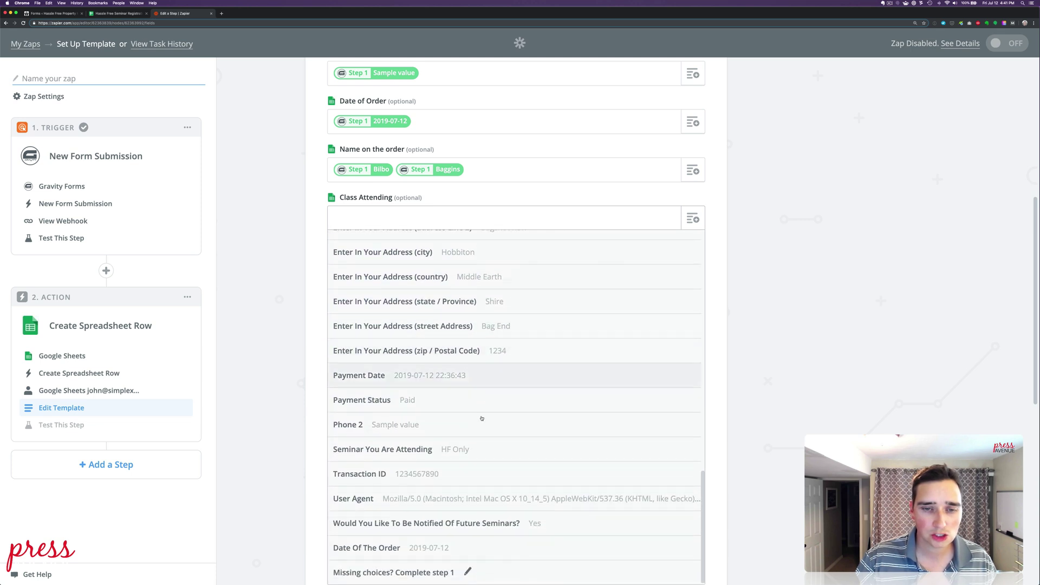
pyautogui.click(482, 449)
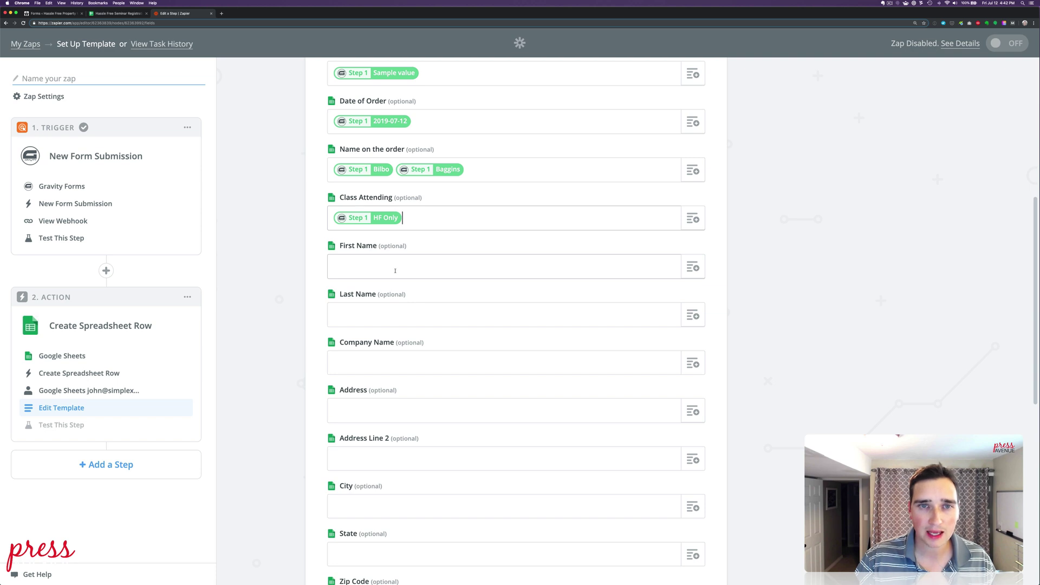
# - Clear both attendee name fields from the Name on the order column's mapping
pyautogui.scroll(3, 395, 271)
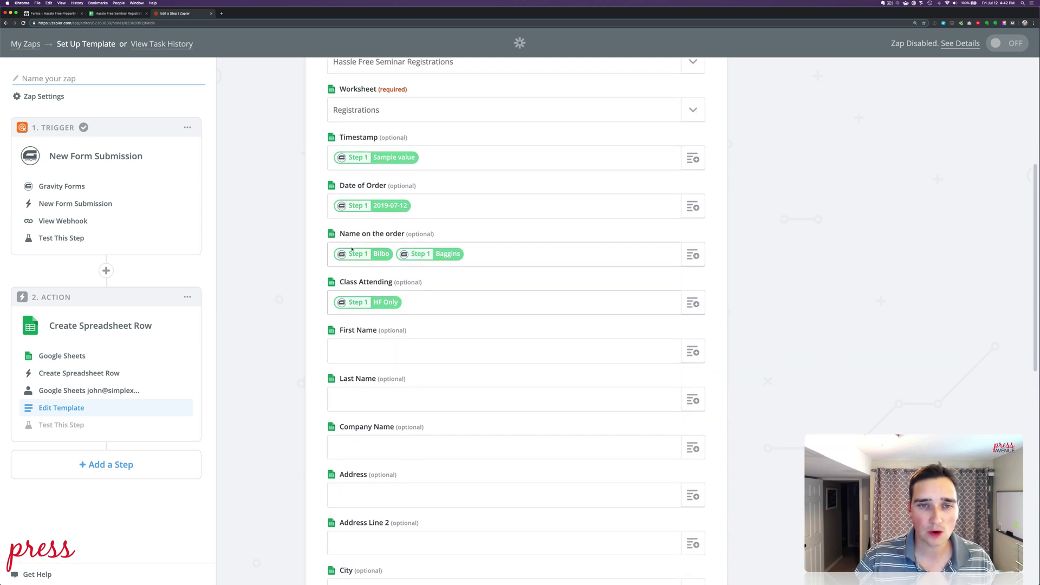
pyautogui.click(566, 255)
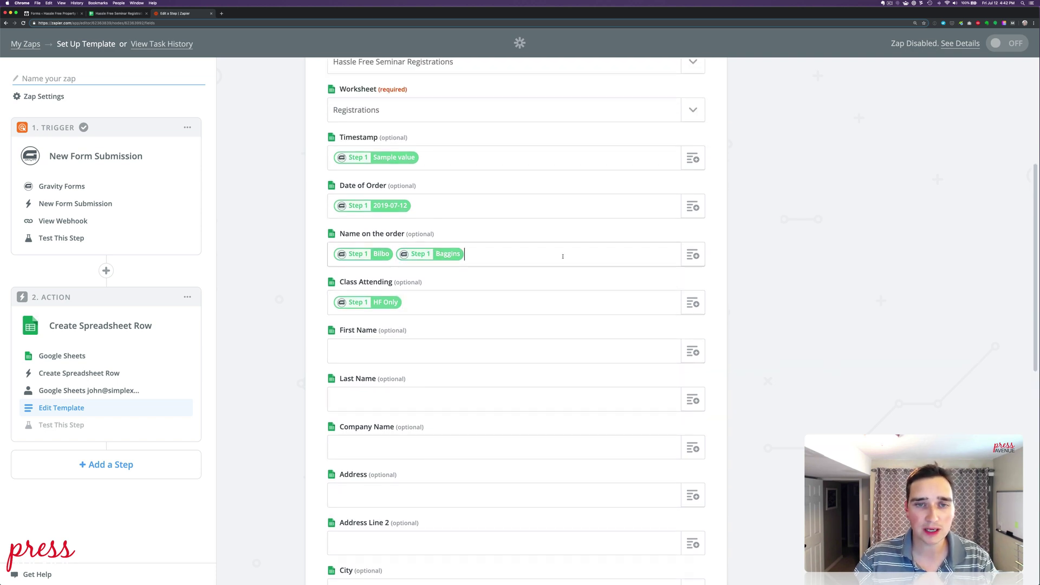
pyautogui.press('BackSpace')
pyautogui.press('BackSpace')
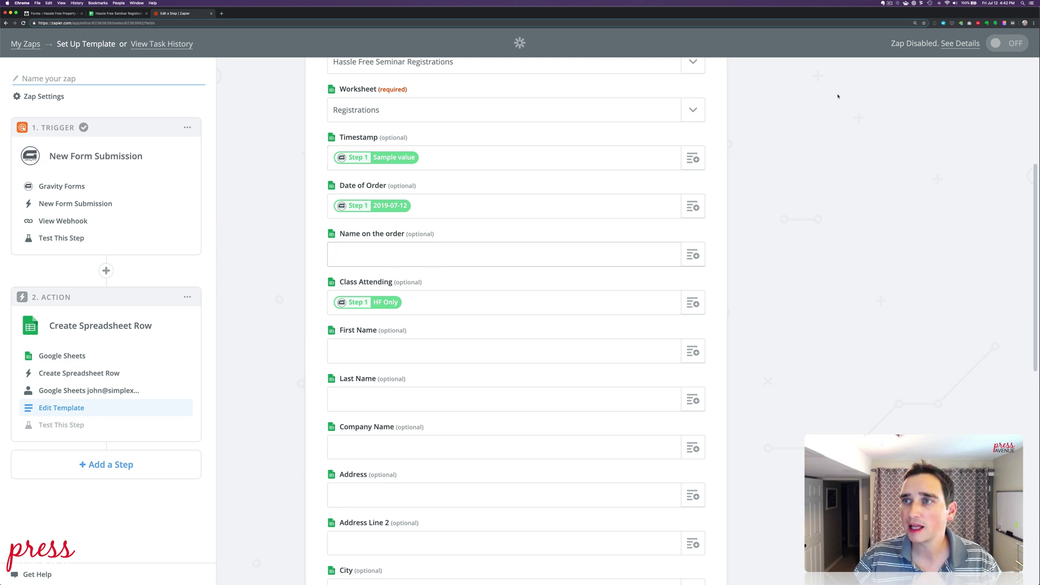
# - Place Zapier and the Gravity Forms editor side by side in separate browser windows, with the WordPress admin menu collapsed
pyautogui.hotkey('ctrl', 'alt', 'Left')
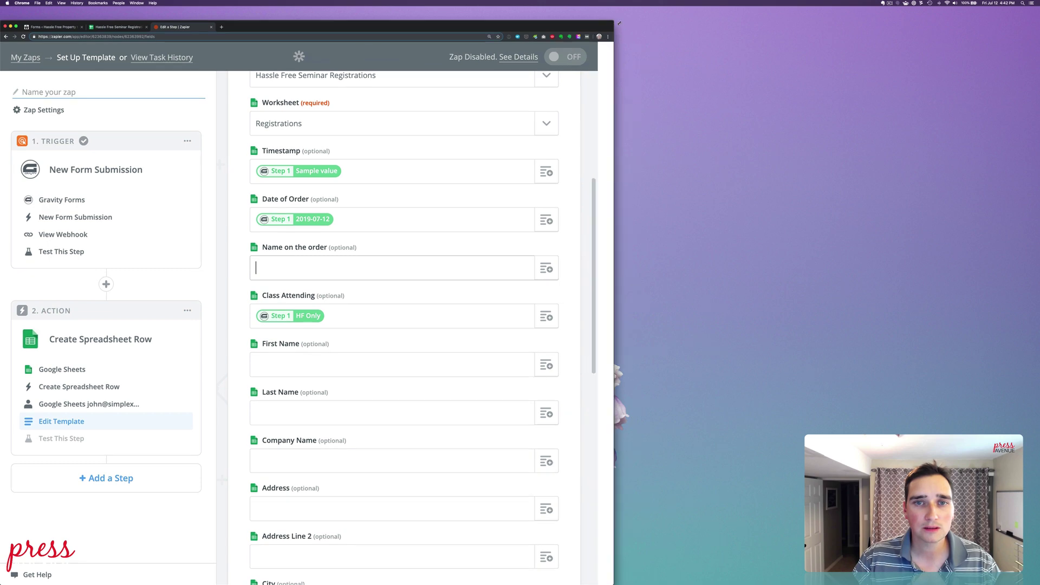
pyautogui.moveTo(312, 24); pyautogui.dragTo(311, 14)
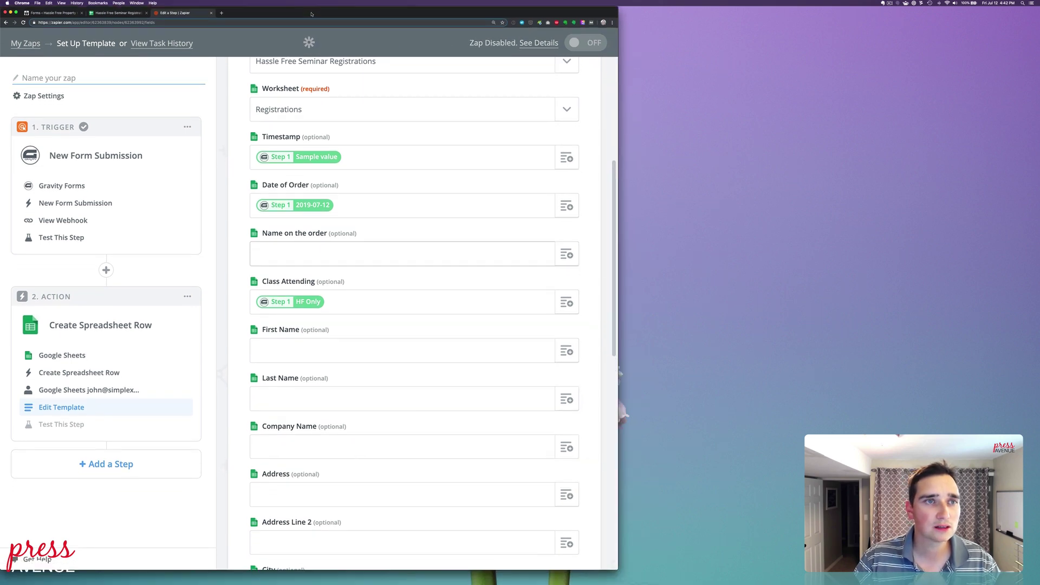
pyautogui.moveTo(52, 12); pyautogui.dragTo(564, 13)
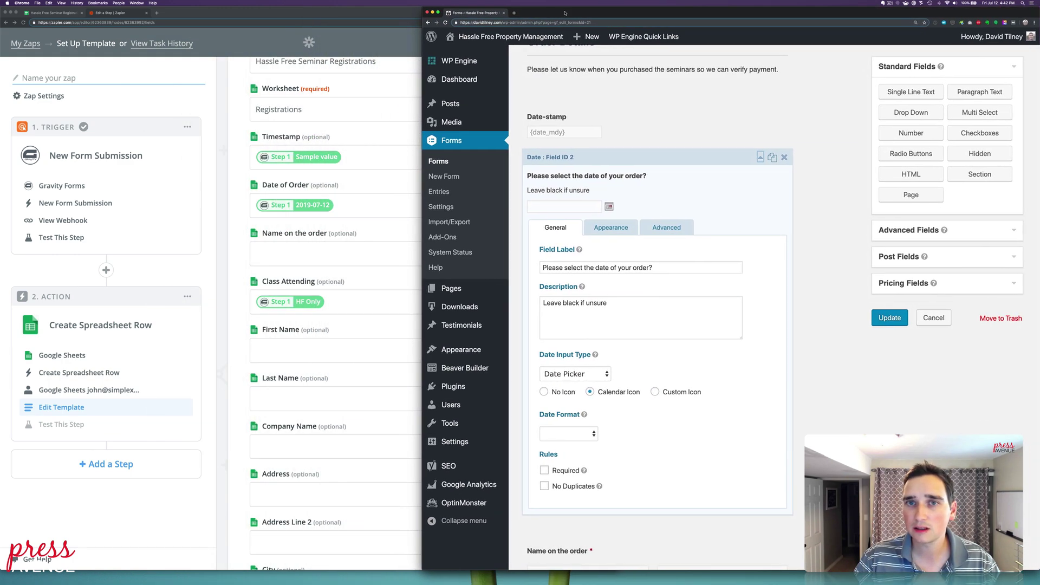
pyautogui.click(433, 521)
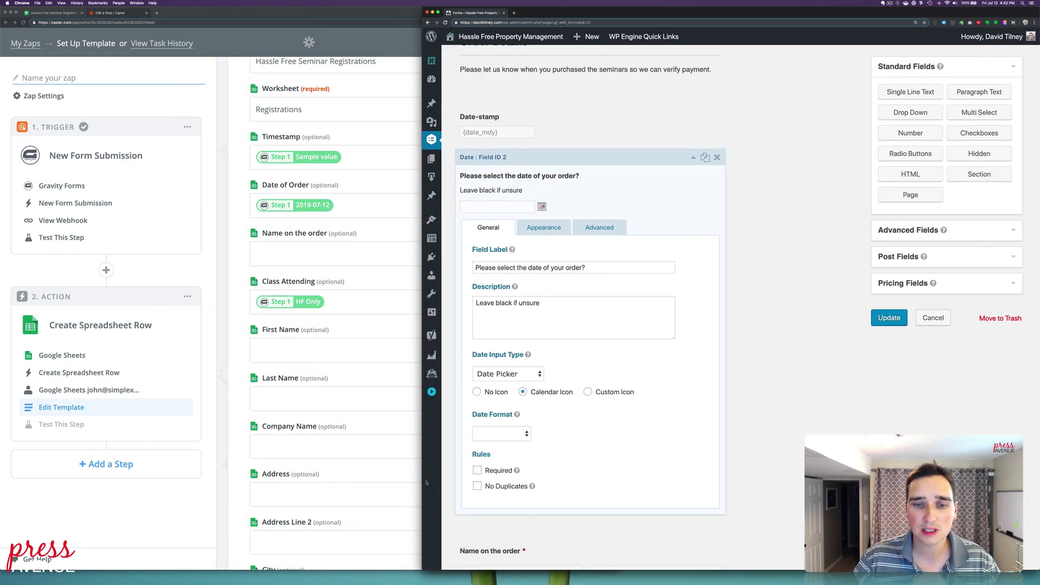
pyautogui.moveTo(422, 477); pyautogui.dragTo(620, 472)
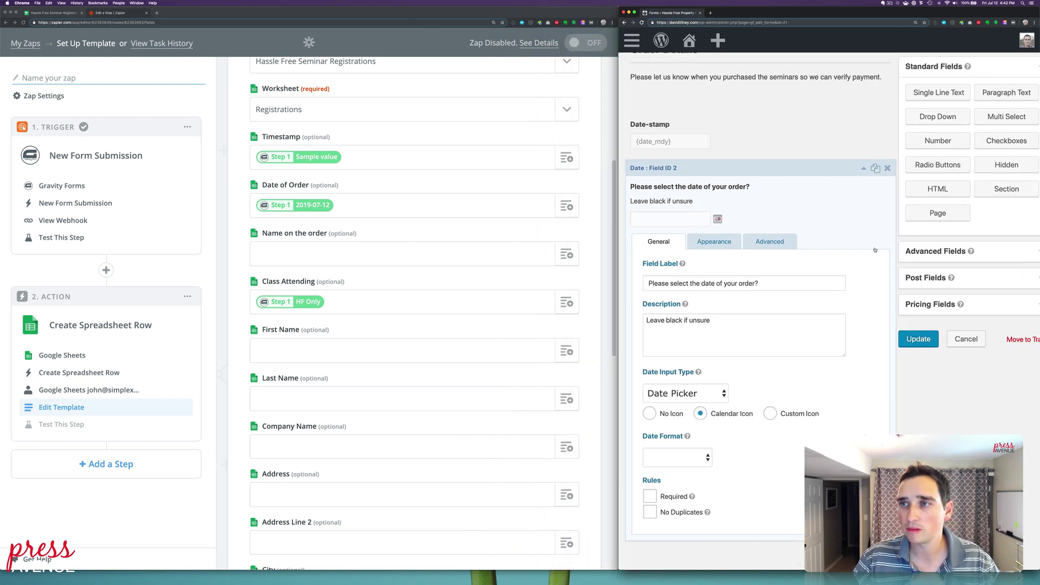
# - Check the form's order fields, and map the Name on the order column to Name On The Order, searching the form fields for "order"
pyautogui.scroll(5, 875, 249)
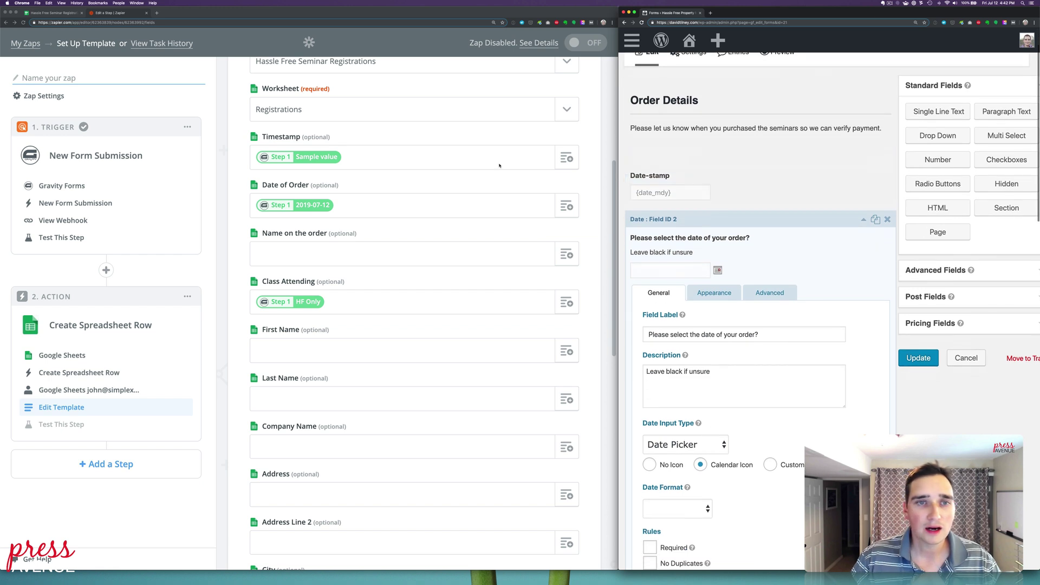
pyautogui.scroll(-5, 823, 213)
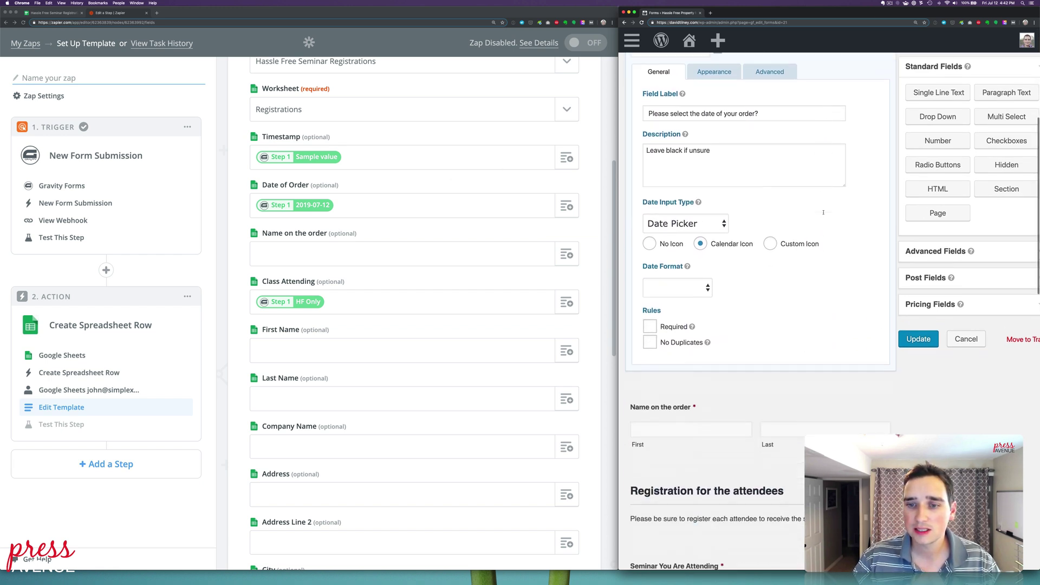
pyautogui.scroll(-5, 823, 213)
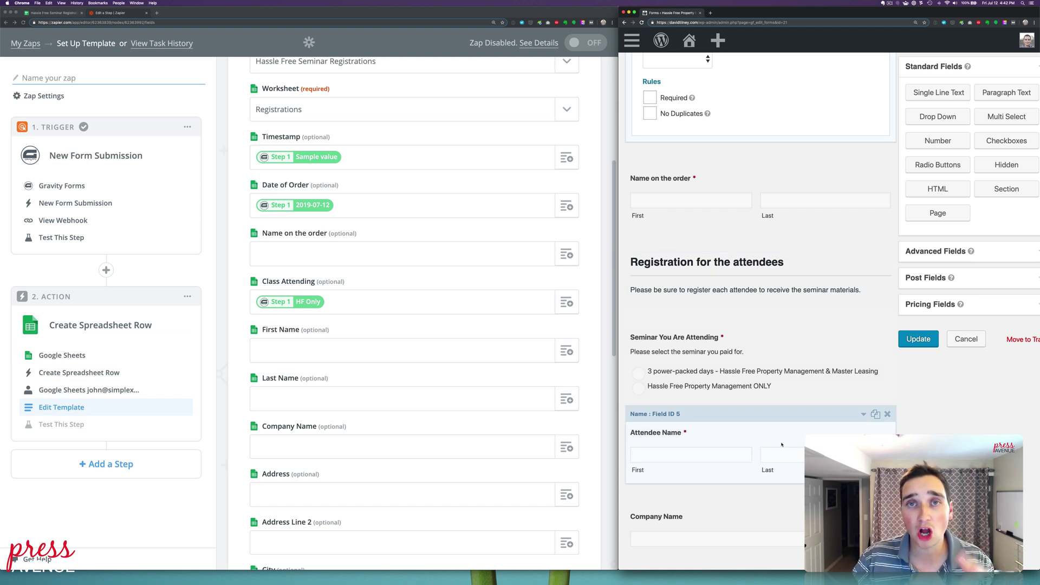
pyautogui.click(355, 258)
pyautogui.click(566, 254)
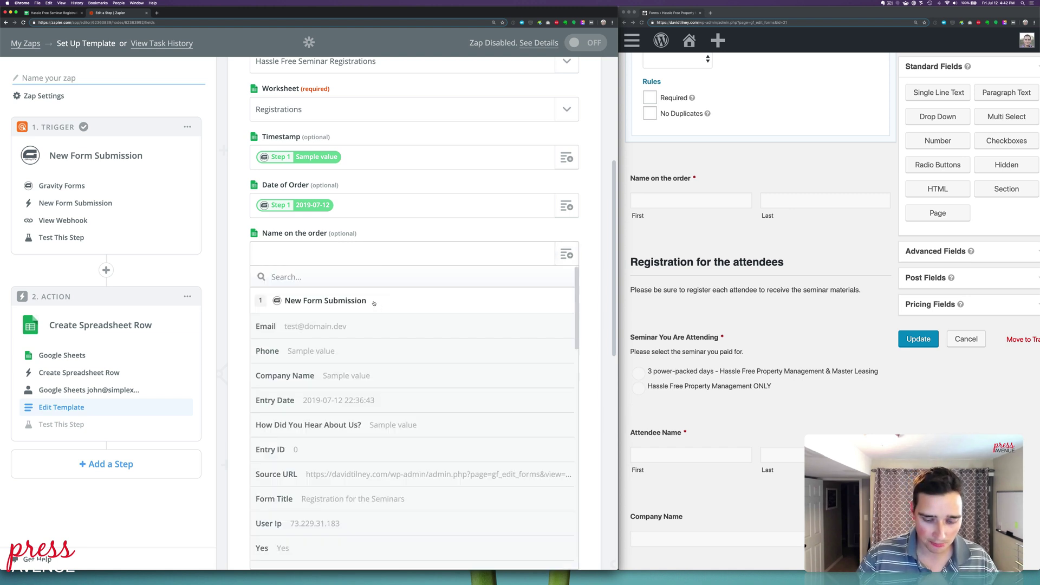
pyautogui.write('order')
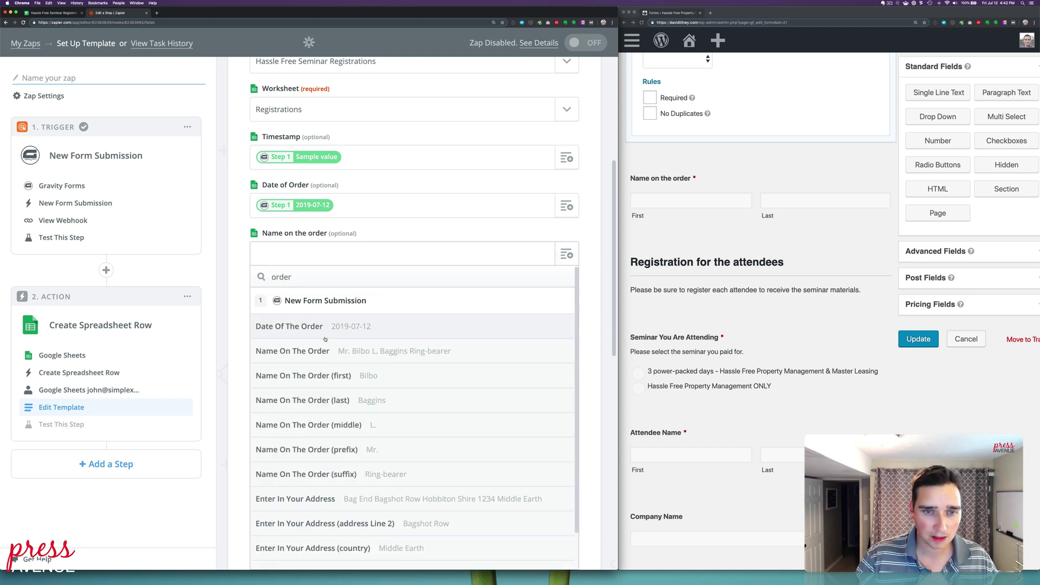
pyautogui.click(323, 351)
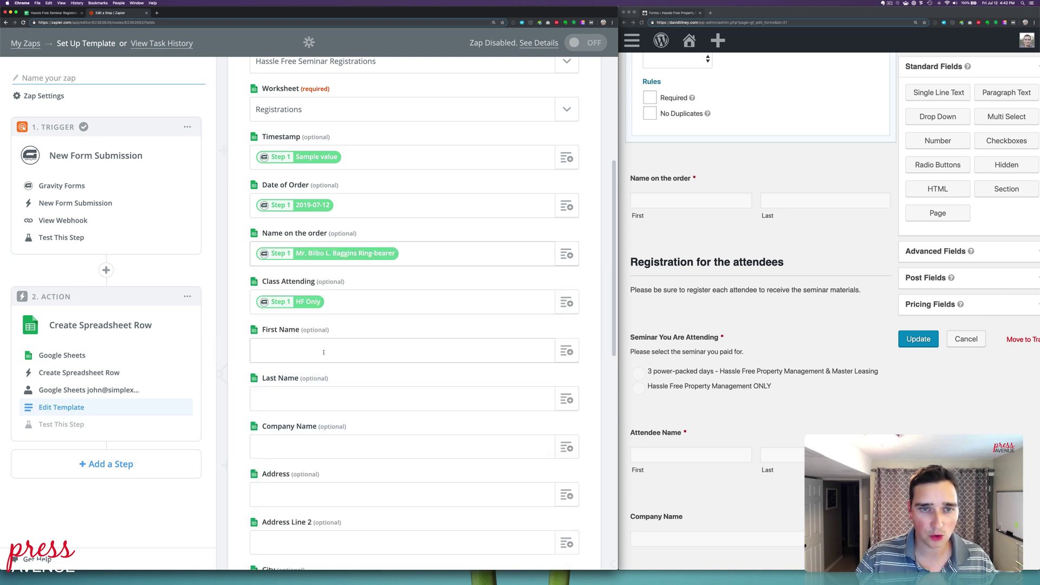
# - Map the First Name column to Attendee Name (first) and the Last Name column to Attendee Name (last), searching for "at" and "att"
pyautogui.scroll(-2, 352, 319)
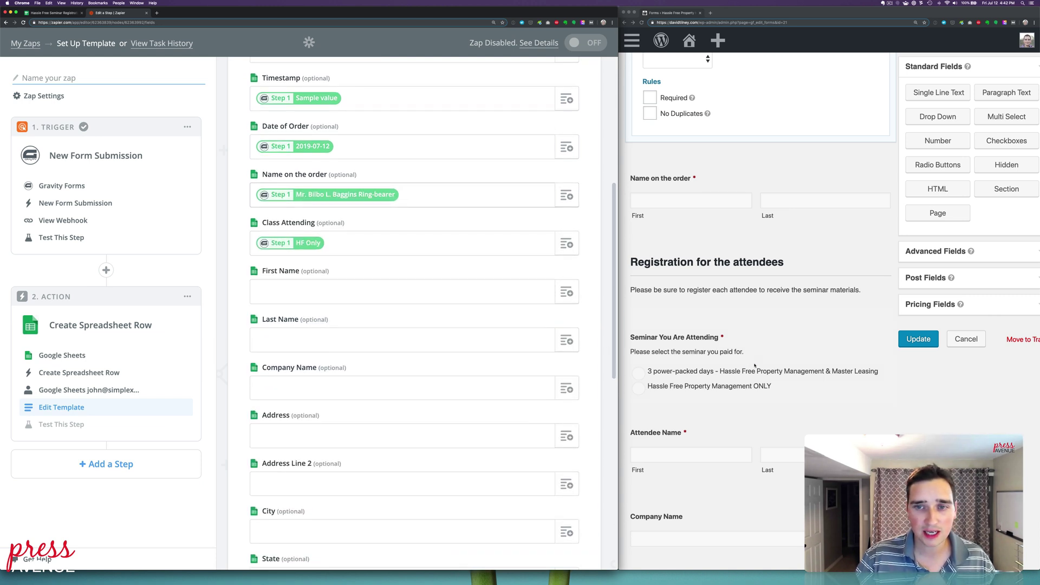
pyautogui.scroll(-5, 754, 367)
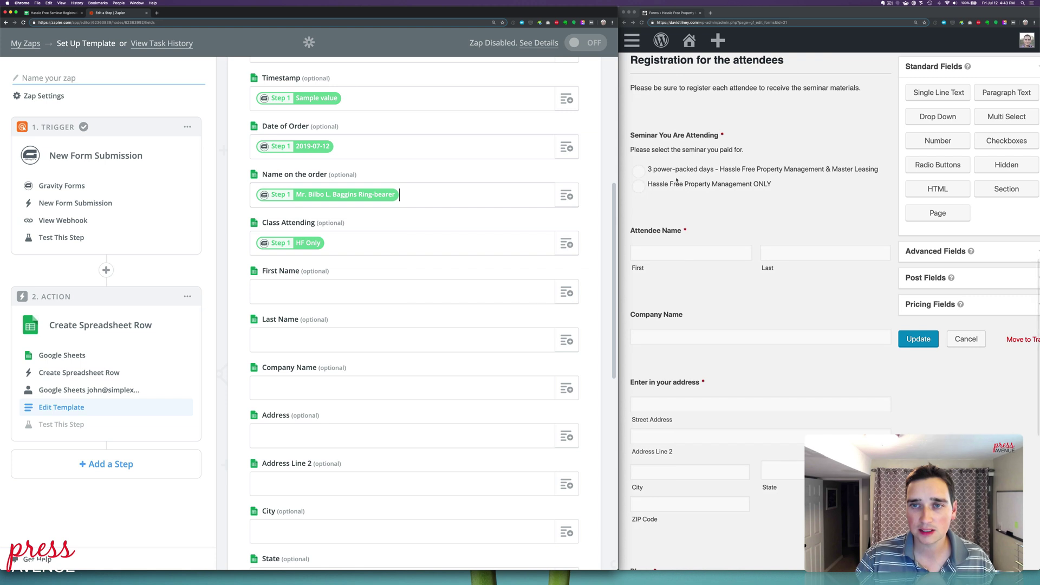
pyautogui.scroll(-6, 396, 251)
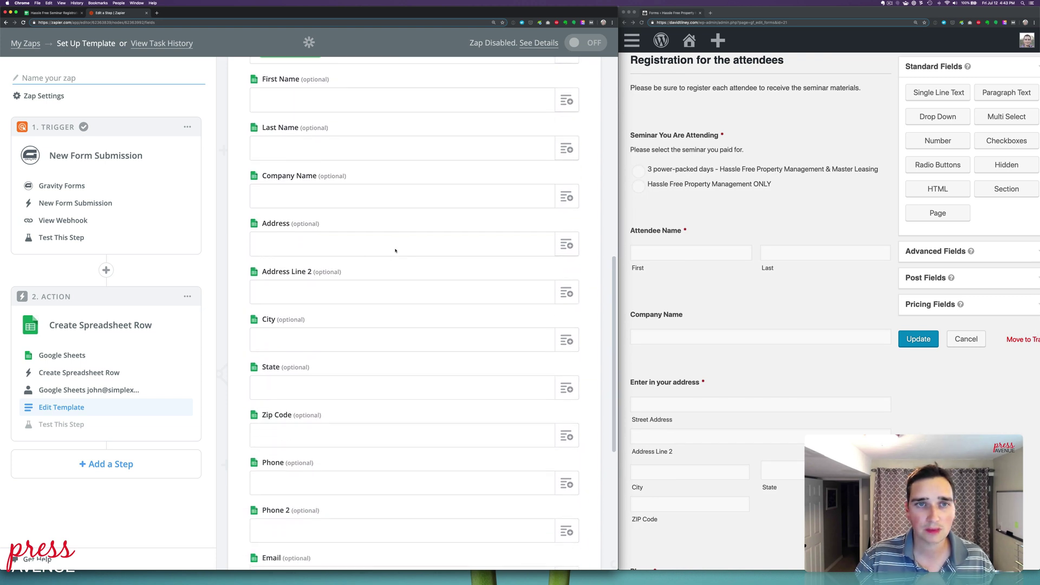
pyautogui.click(551, 97)
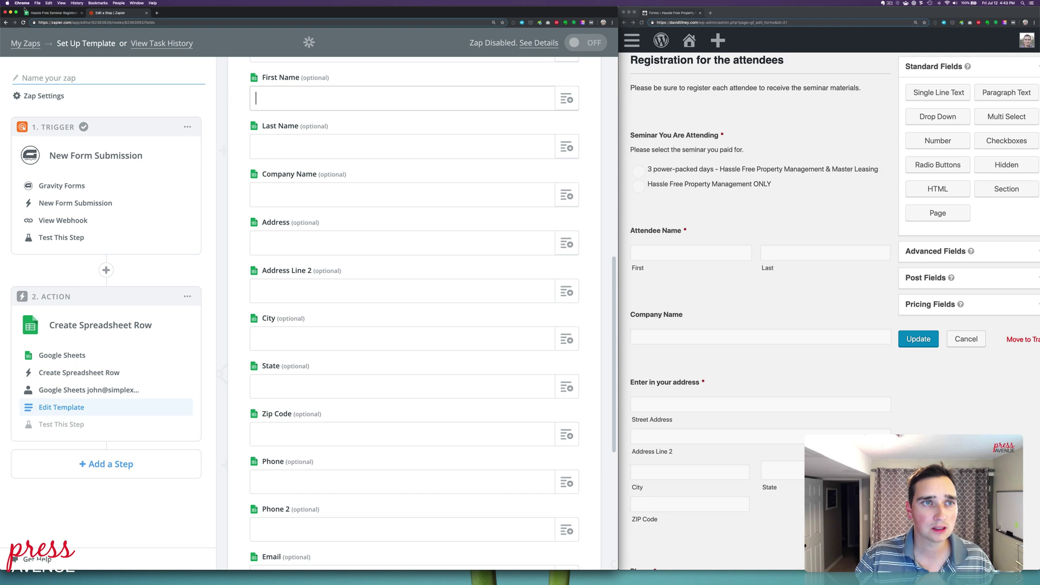
pyautogui.click(567, 100)
pyautogui.write('at')
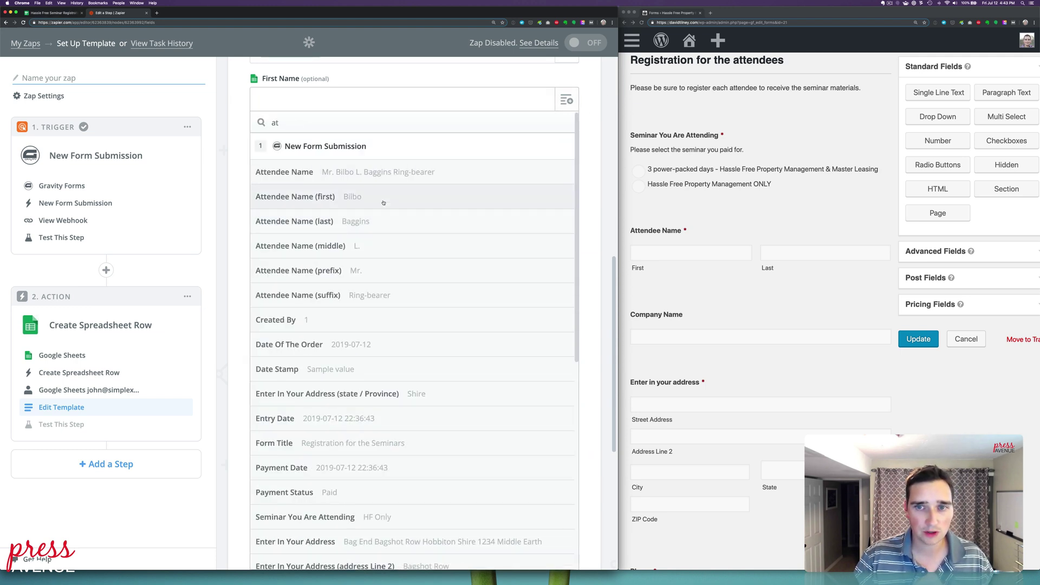
pyautogui.click(382, 201)
pyautogui.click(306, 147)
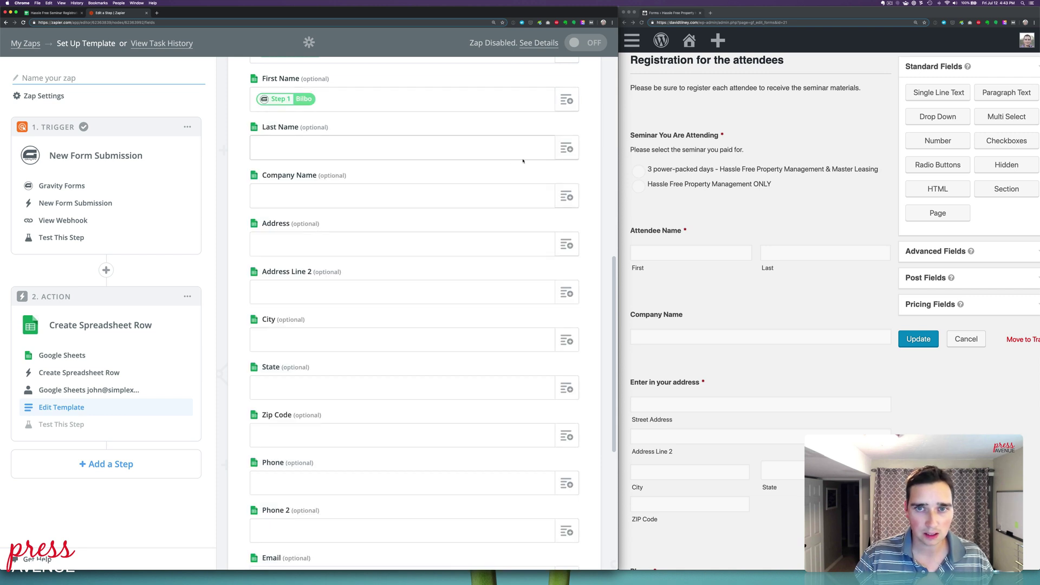
pyautogui.write('att')
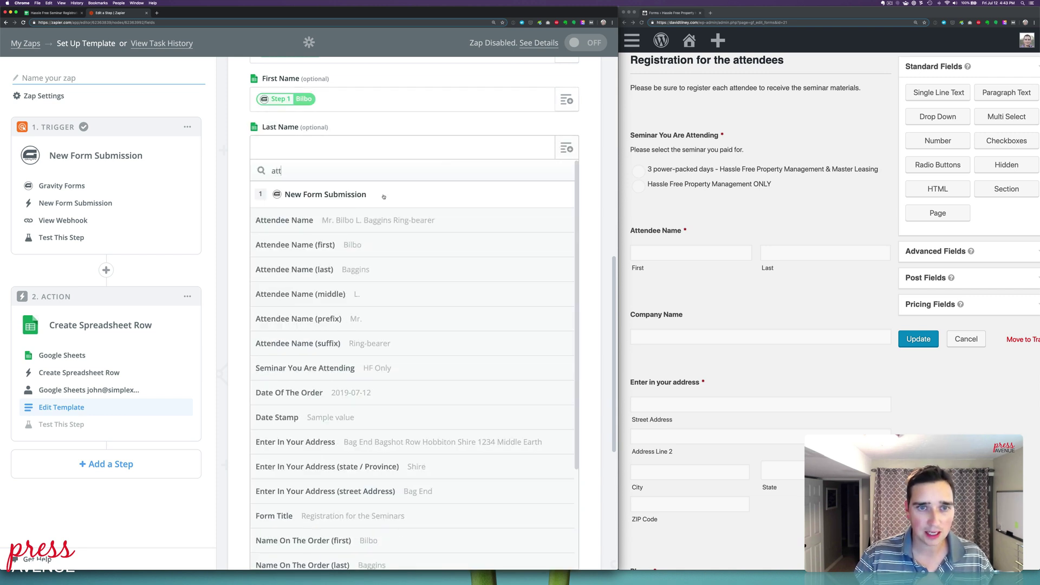
pyautogui.click(341, 269)
# - Map the Company Name column to the form's Company Name field
pyautogui.scroll(-1, 427, 265)
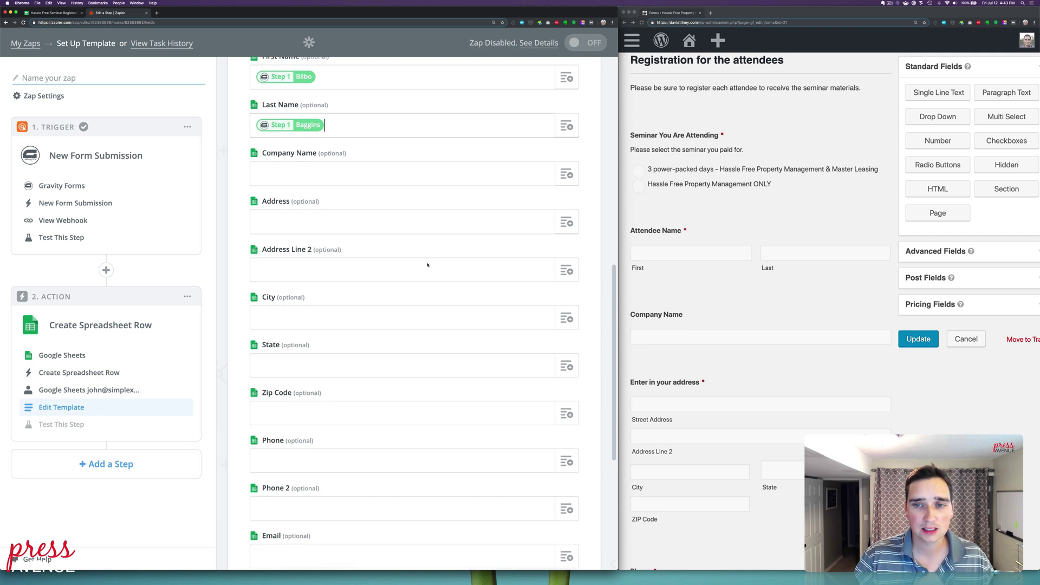
pyautogui.click(545, 173)
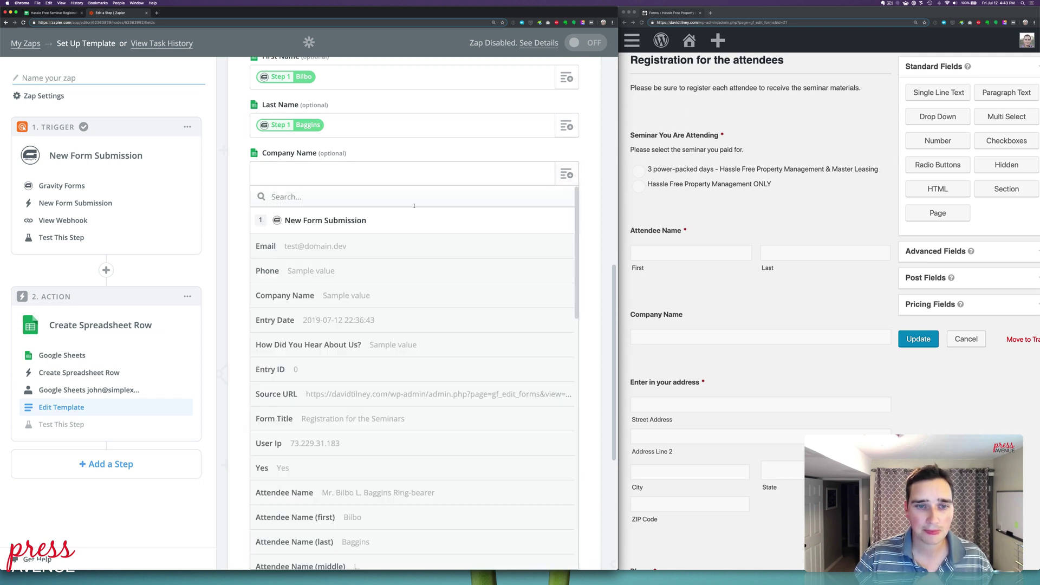
pyautogui.click(341, 296)
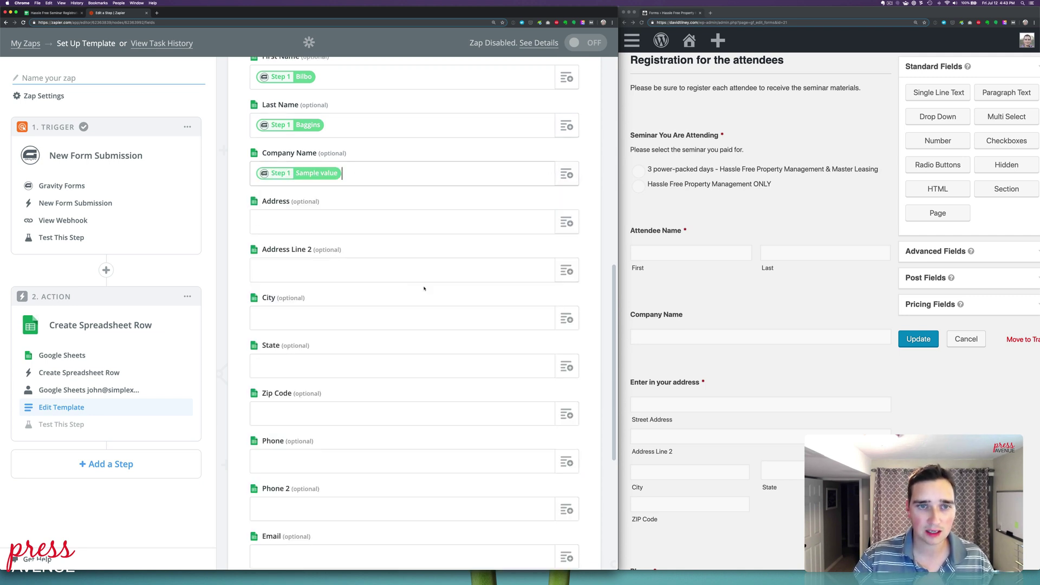
# - Map the Address column to the form's Enter In Your Address (street Address) field
pyautogui.scroll(-1, 540, 199)
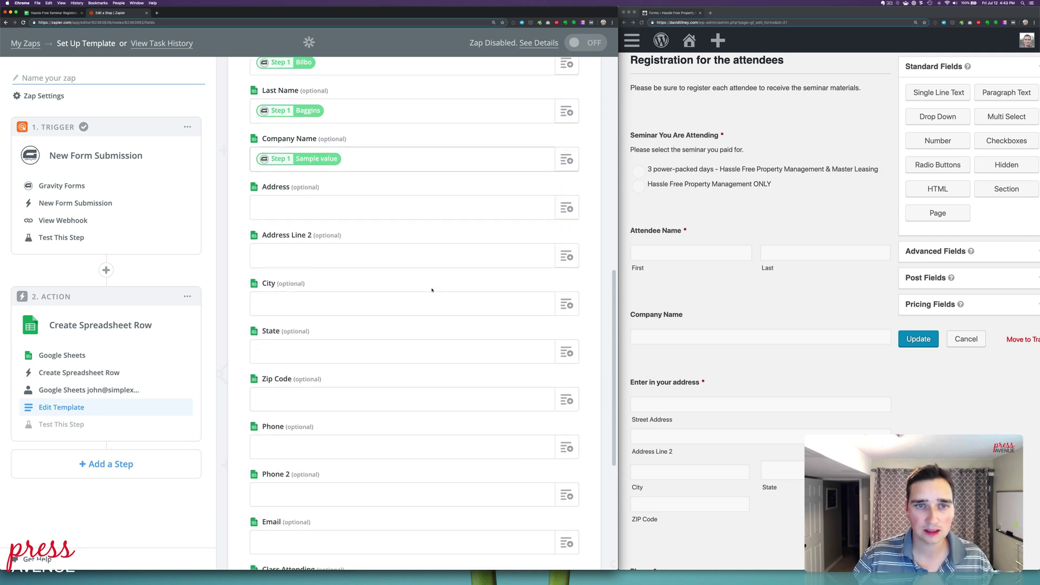
pyautogui.click(569, 201)
pyautogui.scroll(-10, 425, 339)
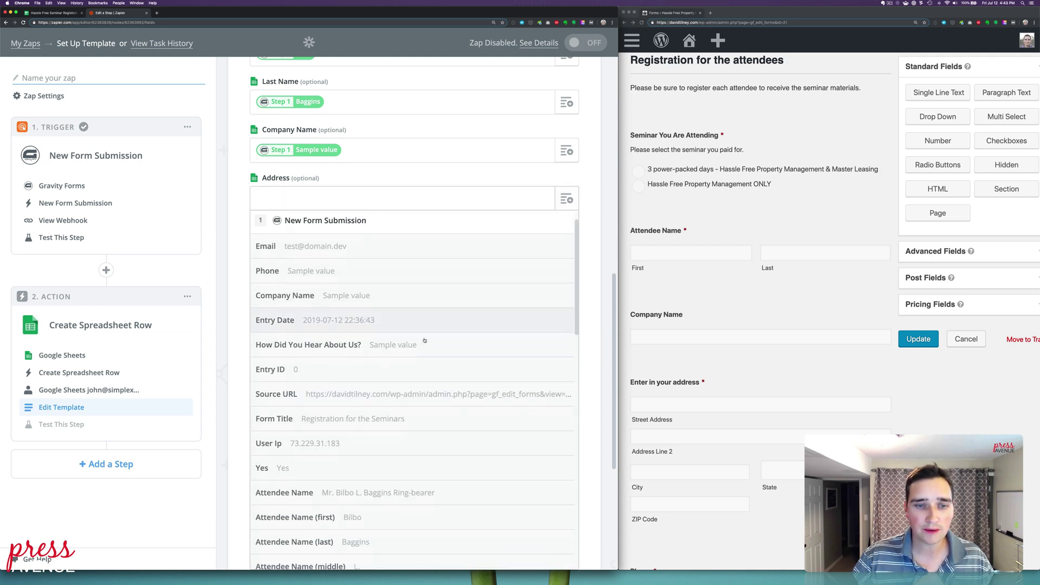
pyautogui.scroll(-12, 425, 340)
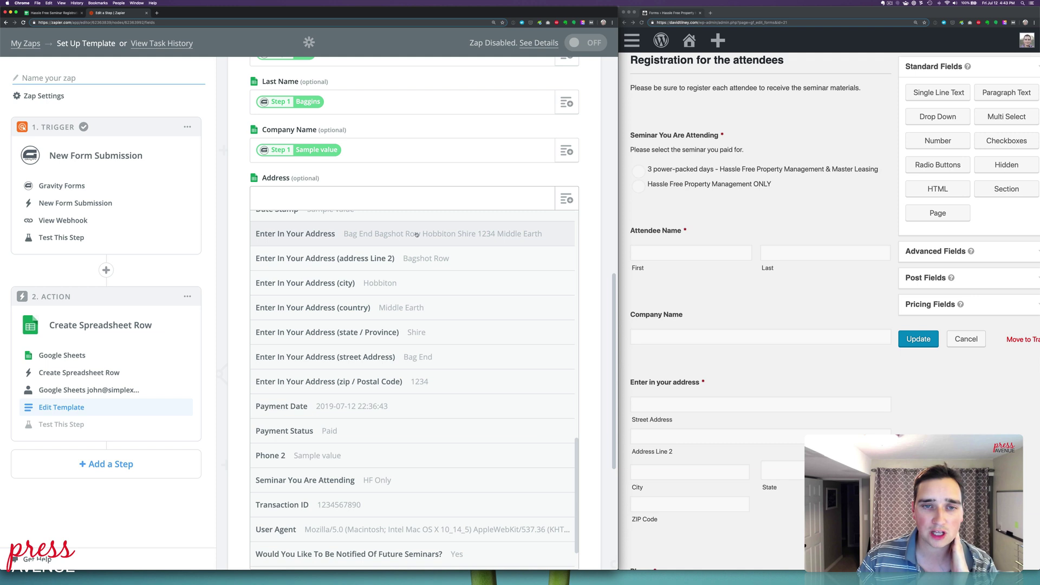
pyautogui.click(443, 360)
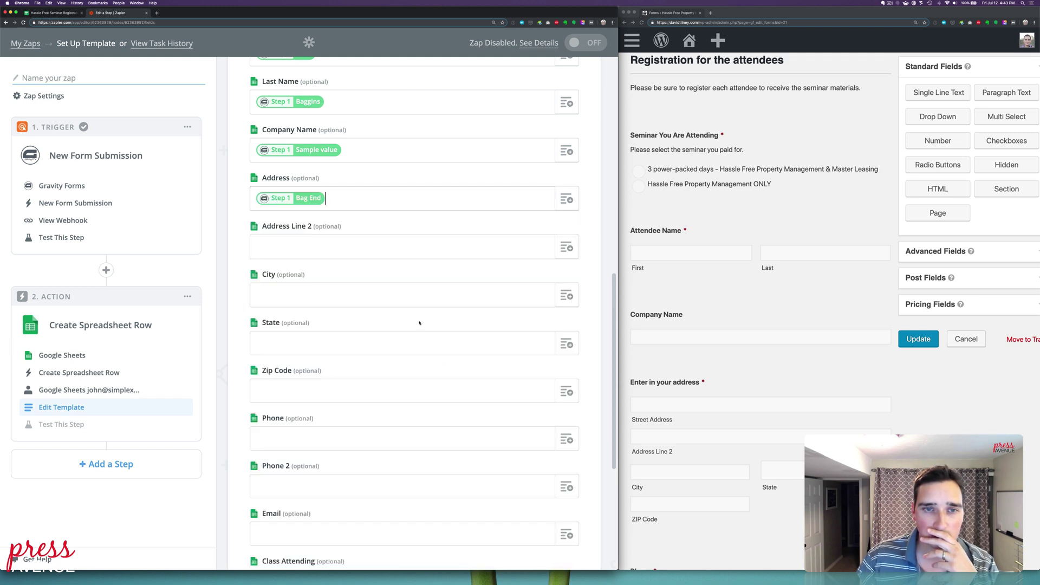
# - Map the Address Line 2 column to Enter In Your Address (address Line 2) and City to Enter In Your Address (city), searching "line" and "city"
pyautogui.click(554, 253)
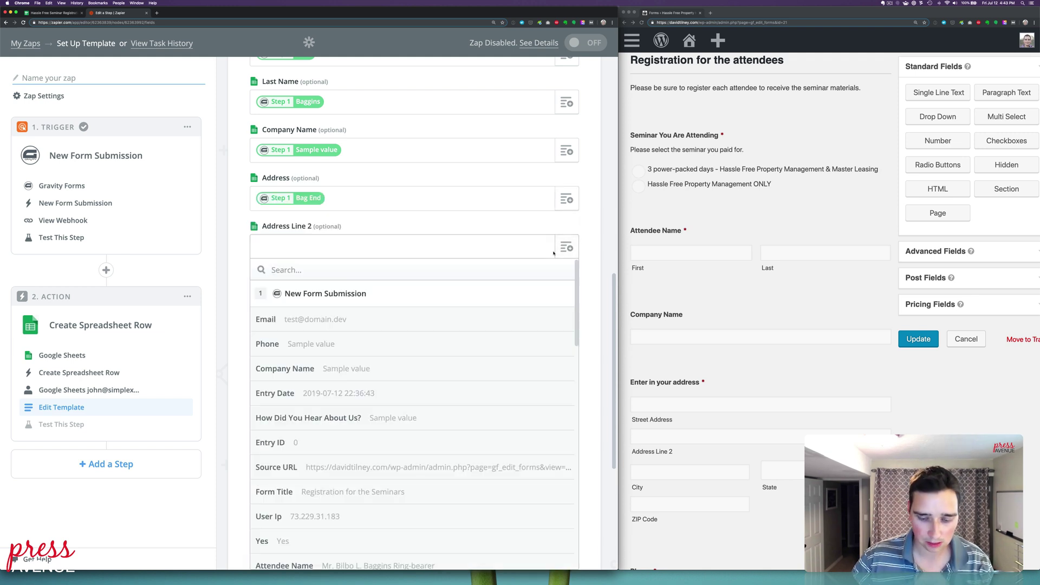
pyautogui.write('line')
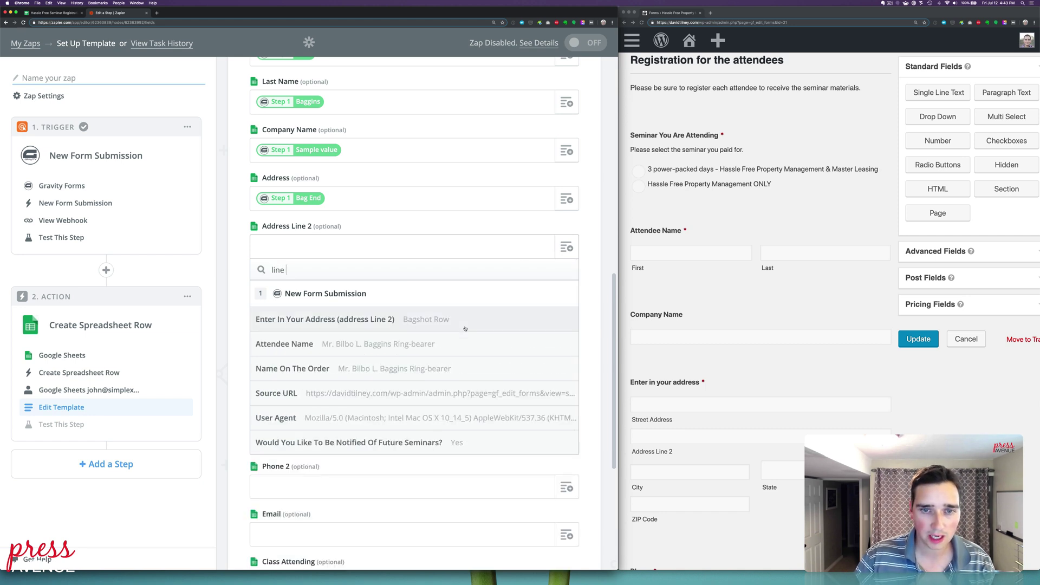
pyautogui.click(458, 325)
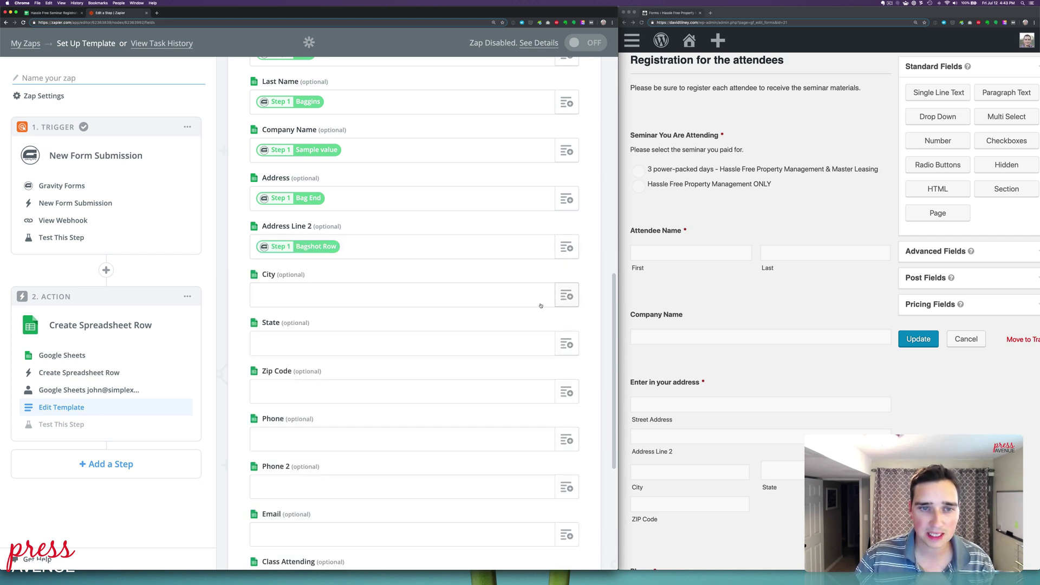
pyautogui.click(567, 295)
pyautogui.write('city')
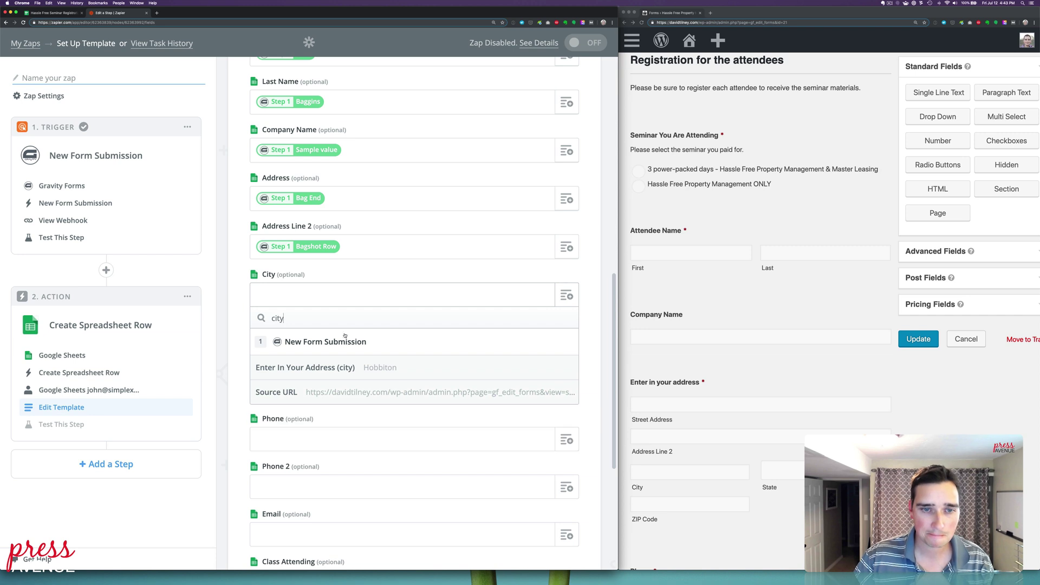
pyautogui.click(373, 369)
# - Map State to Enter In Your Address (state / Province) and Zip Code to Enter In Your Address (zip / Postal Code), searching "stat" and "zip"
pyautogui.scroll(-1, 367, 325)
pyautogui.click(366, 320)
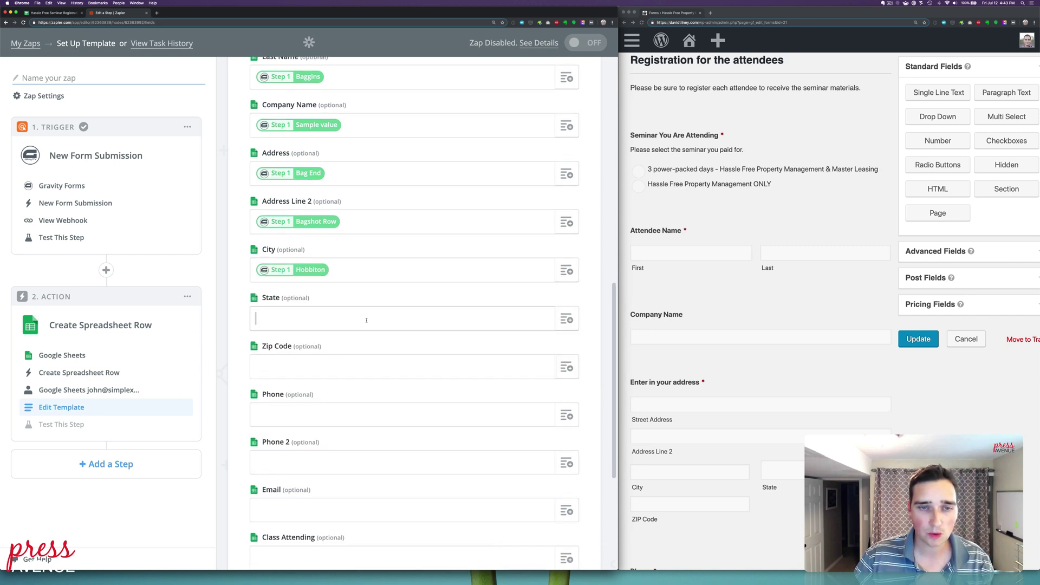
pyautogui.click(566, 320)
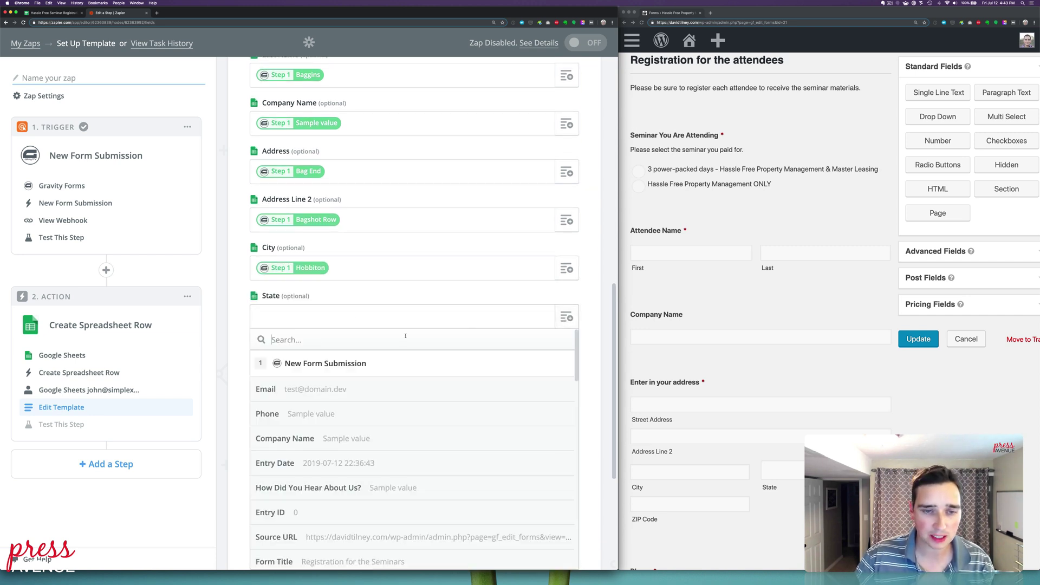
pyautogui.write('stat')
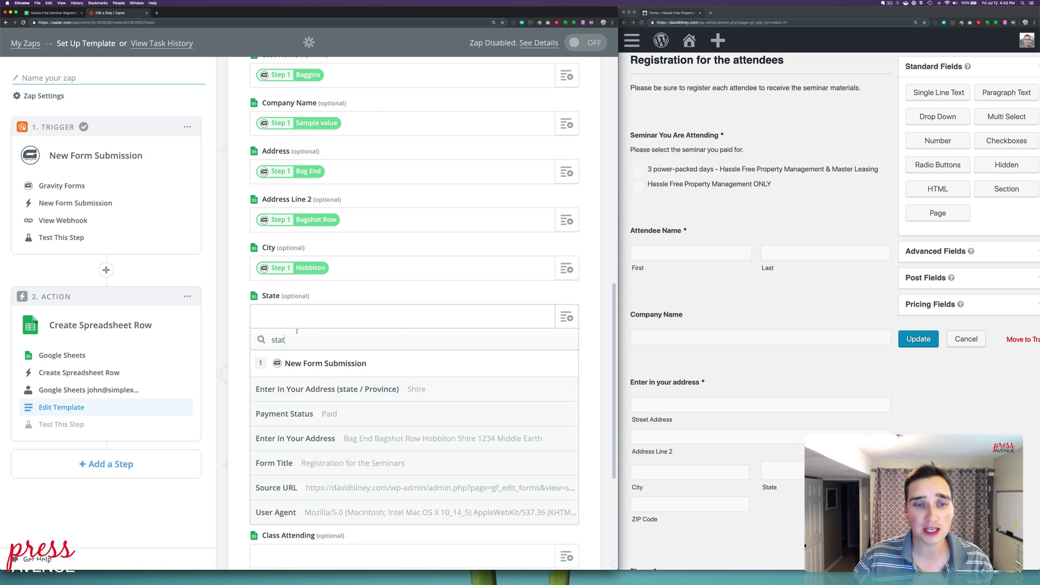
pyautogui.click(382, 394)
pyautogui.scroll(-2, 381, 395)
pyautogui.click(493, 316)
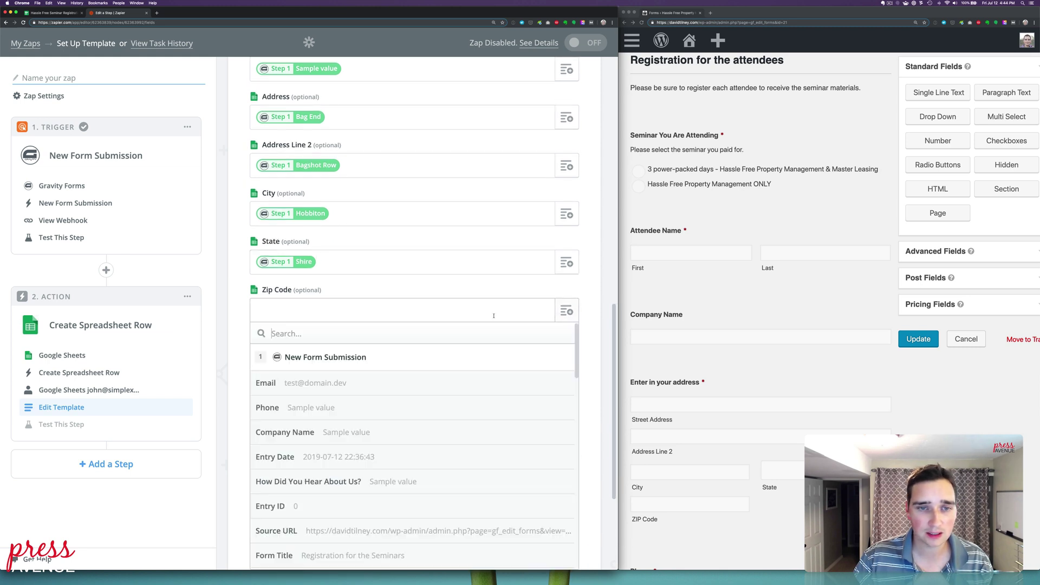
pyautogui.write('zip')
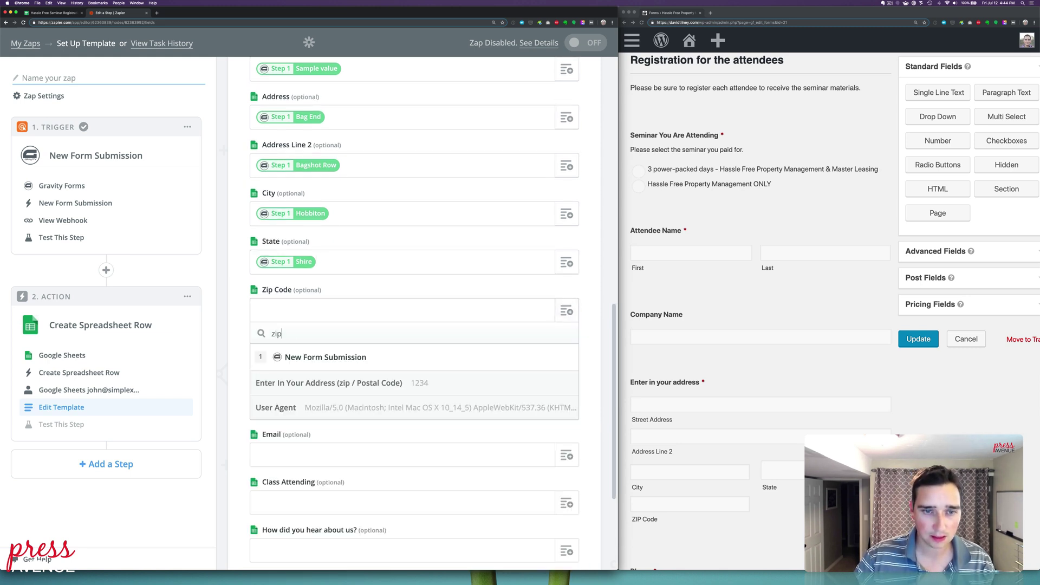
pyautogui.click(432, 383)
# - Map the Phone column to the form's Phone field and Phone 2 to the form's Phone 2 field, searching for "phon" each time
pyautogui.scroll(-2, 542, 325)
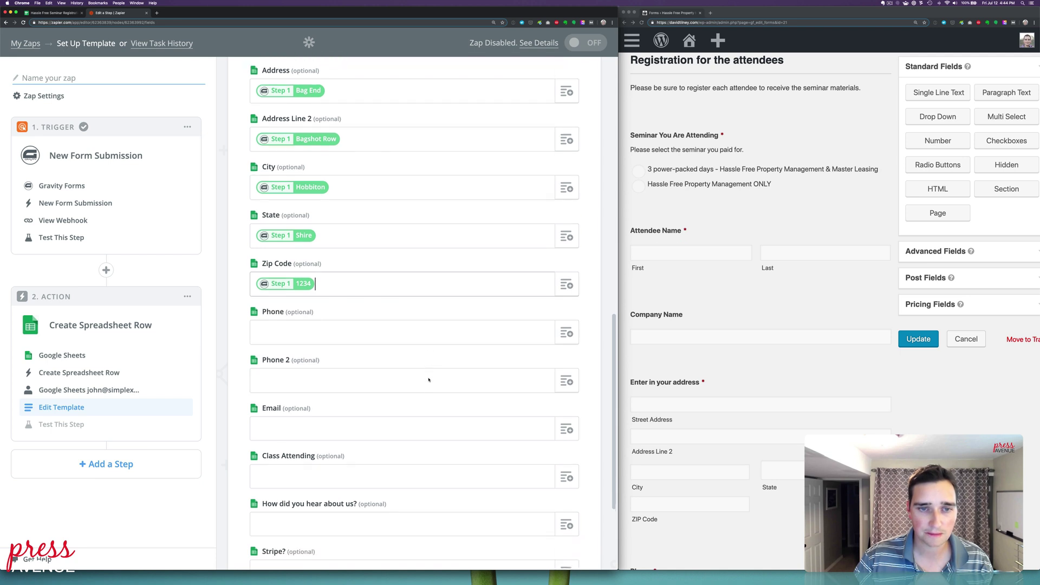
pyautogui.click(474, 319)
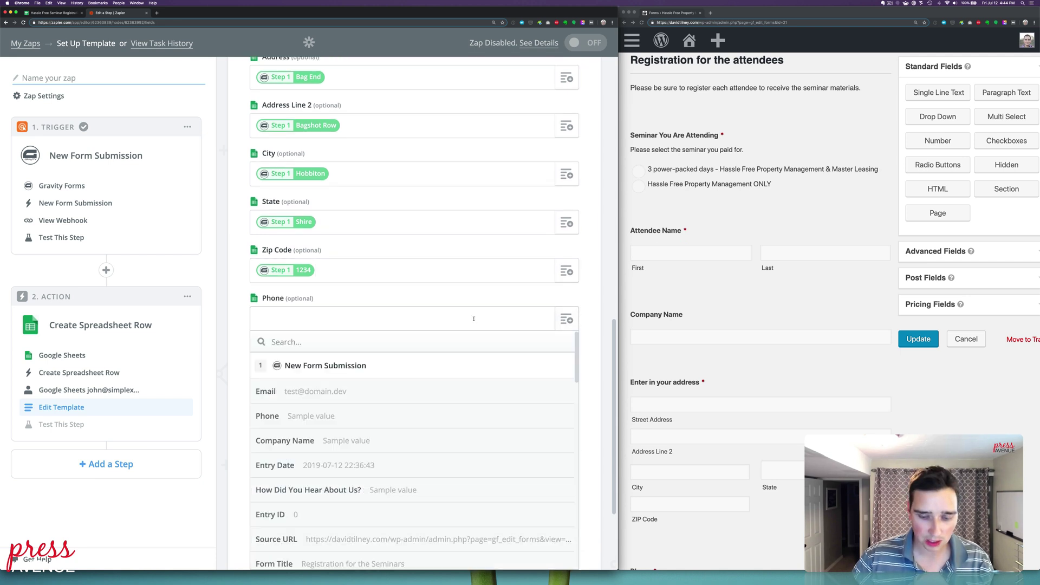
pyautogui.write('phon')
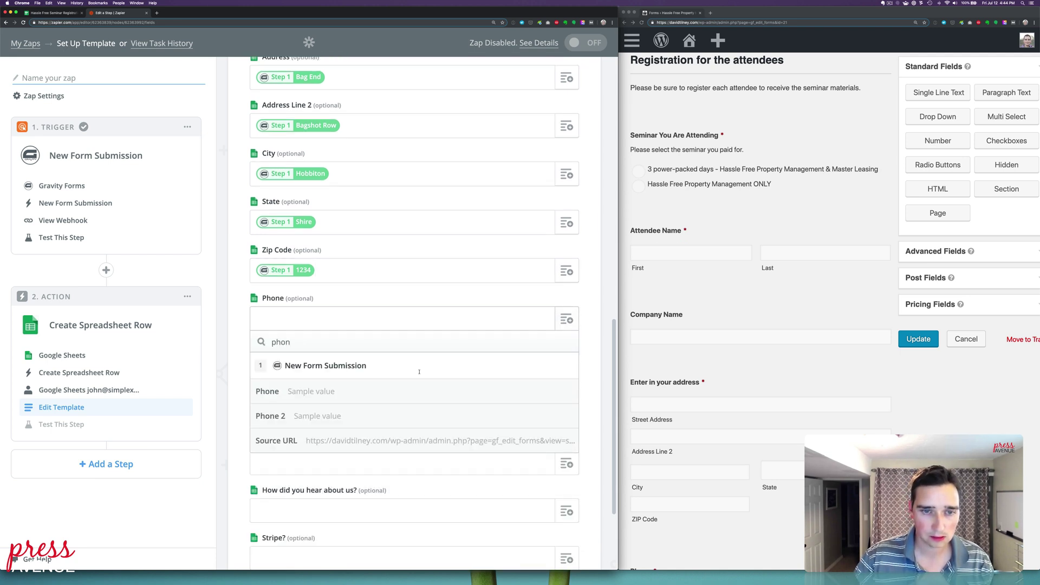
pyautogui.click(407, 398)
pyautogui.click(568, 367)
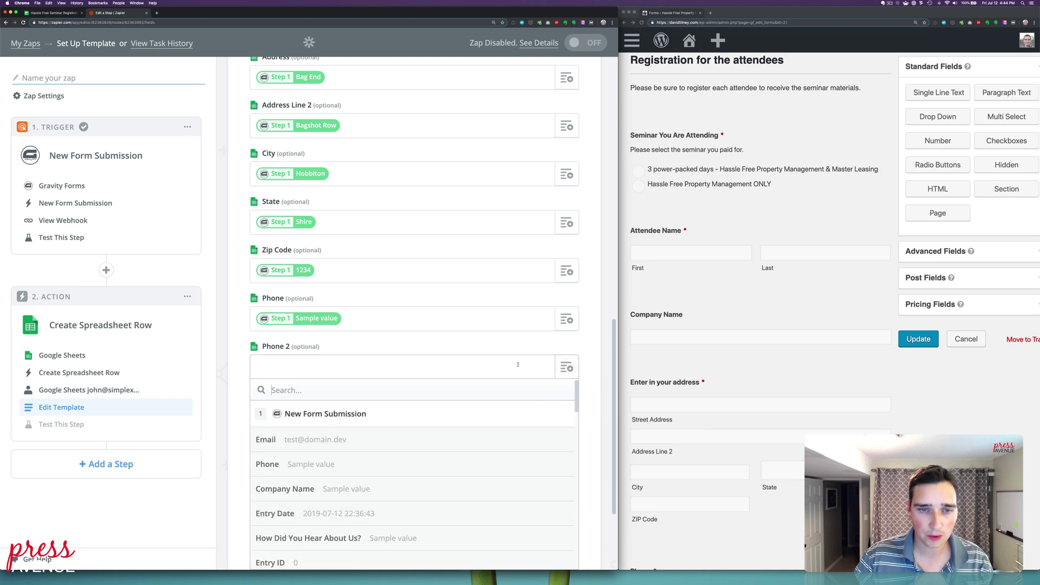
pyautogui.write('phon')
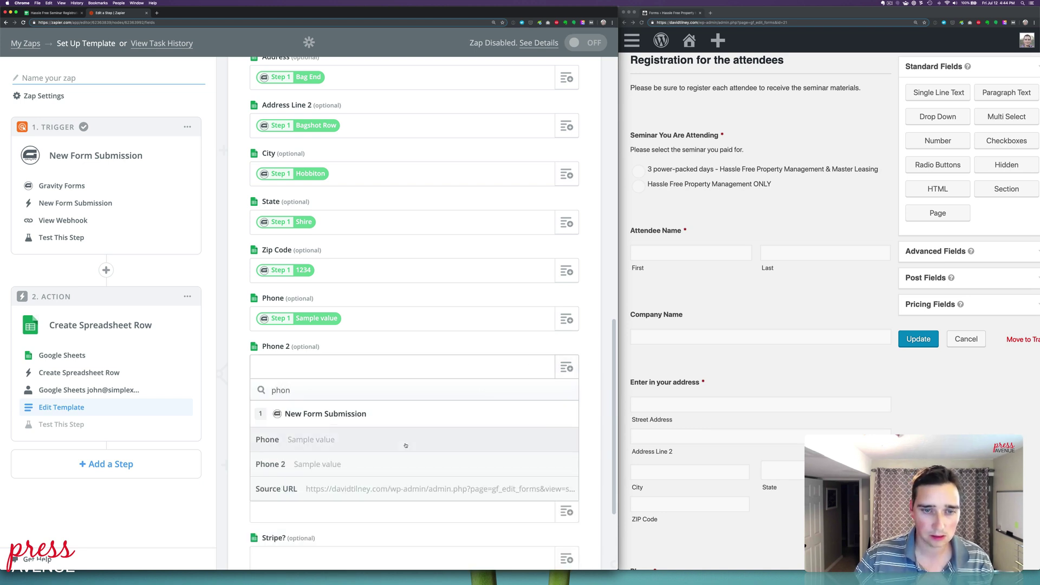
pyautogui.click(397, 461)
# - Map the Email column to the form's Email field
pyautogui.scroll(-3, 413, 448)
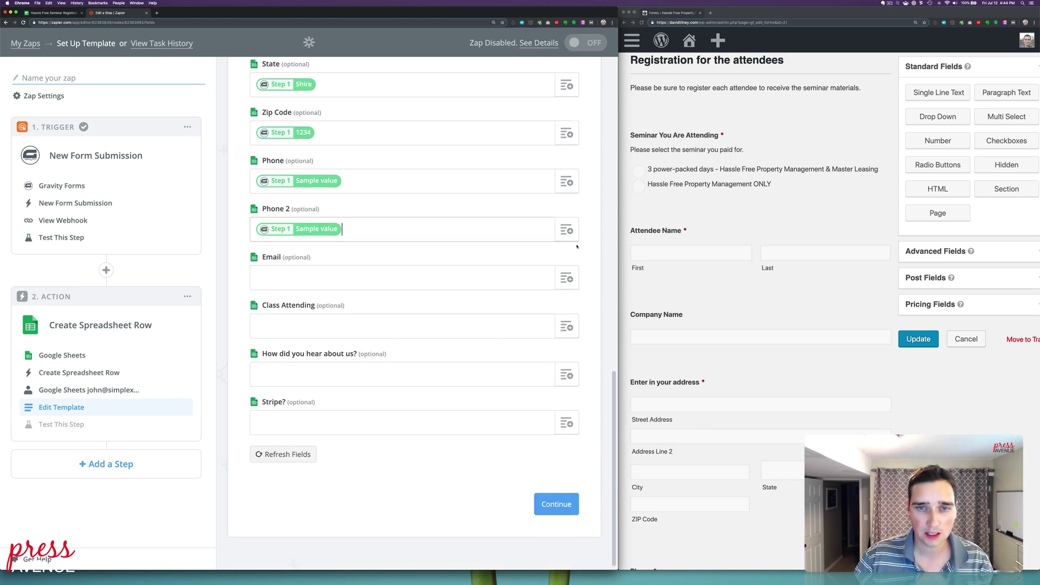
pyautogui.click(569, 278)
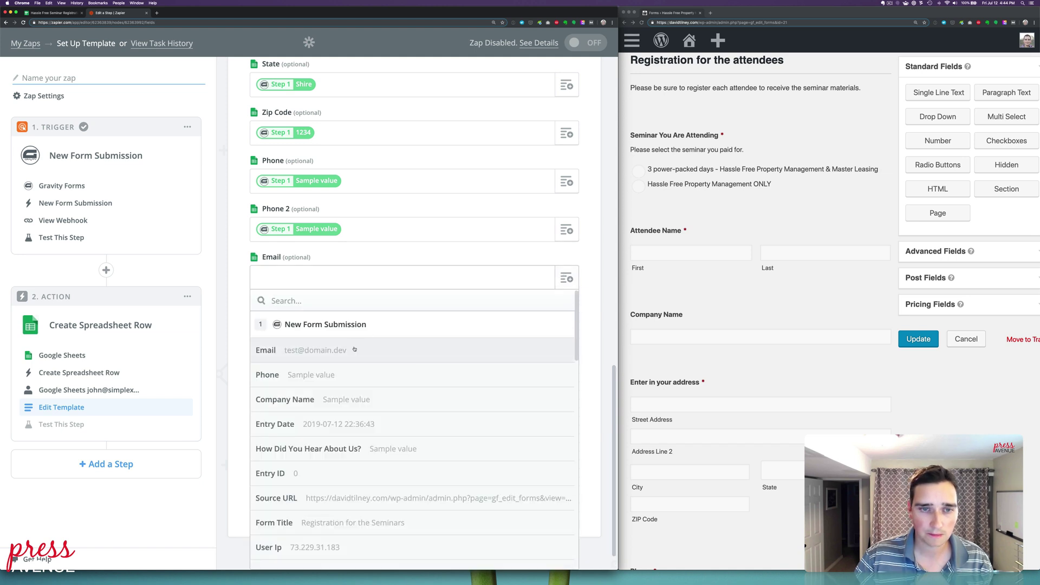
pyautogui.click(377, 345)
# - Check the mapped columns and the Registrations worksheet's header row in Google Sheets for a repeated Class Attending column, and return to the Zap
pyautogui.click(390, 334)
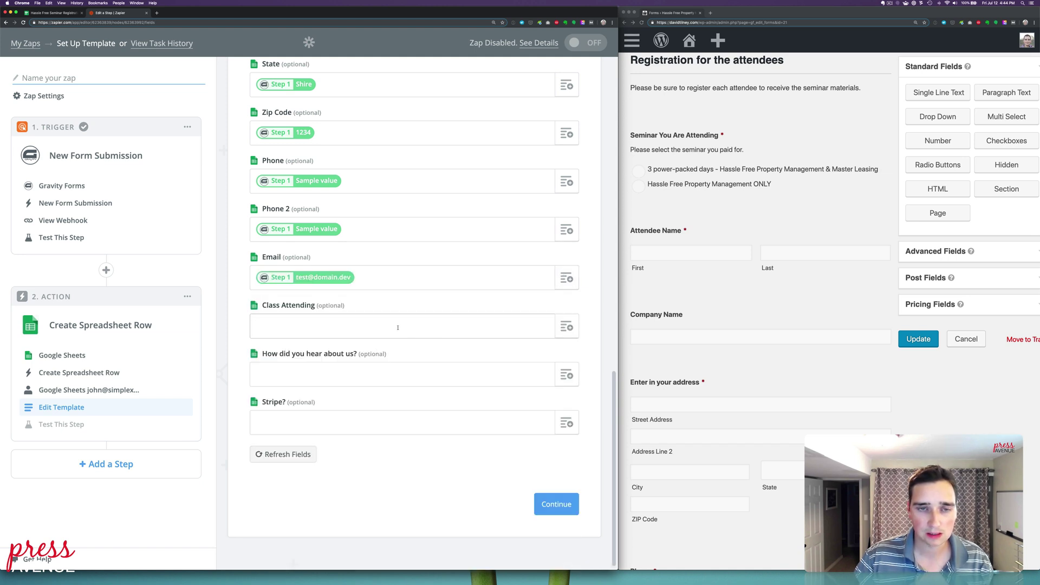
pyautogui.scroll(8, 397, 328)
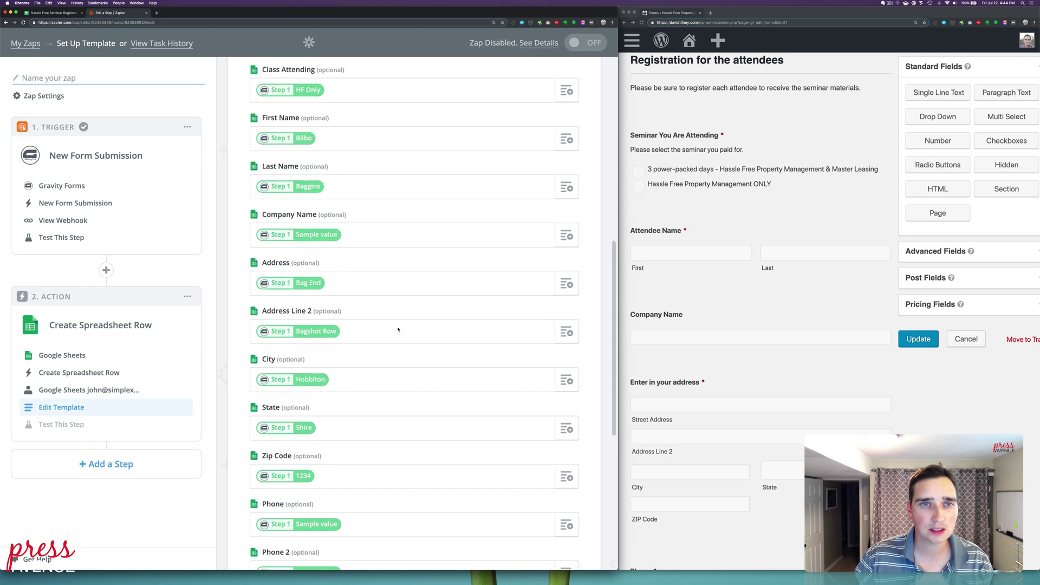
pyautogui.scroll(3, 397, 329)
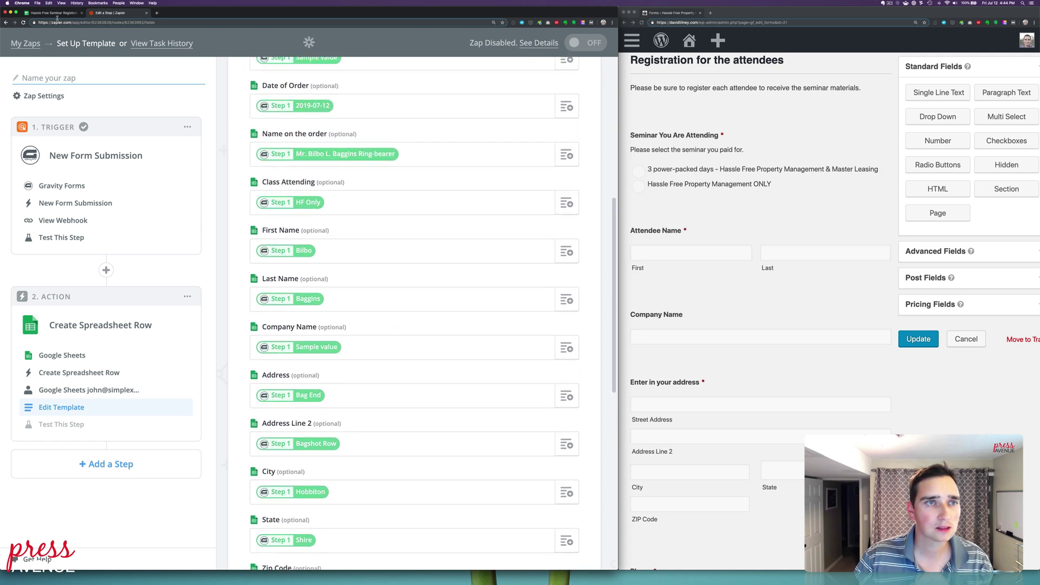
pyautogui.click(52, 13)
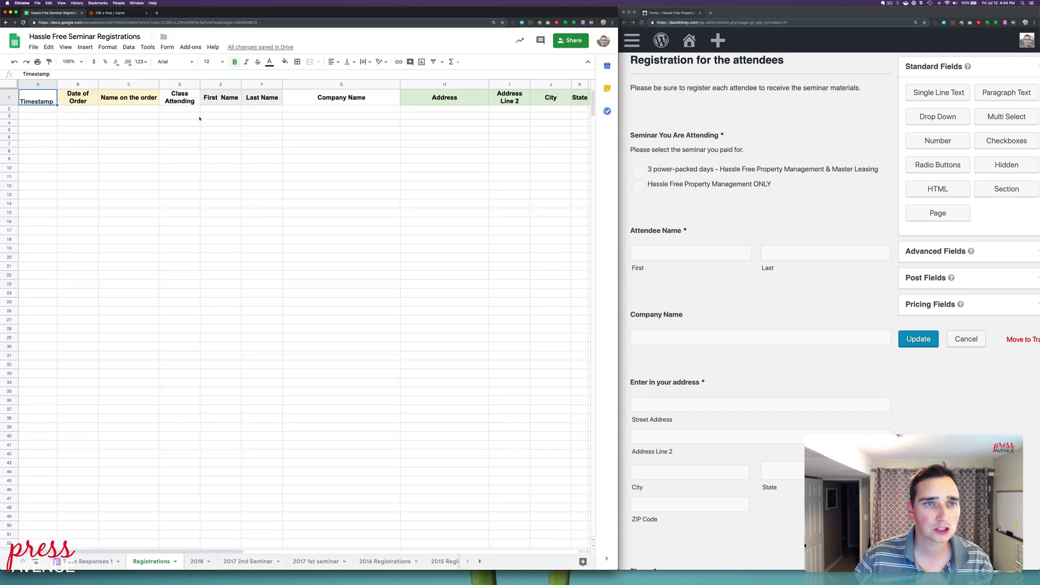
pyautogui.hscroll(5, 546, 156)
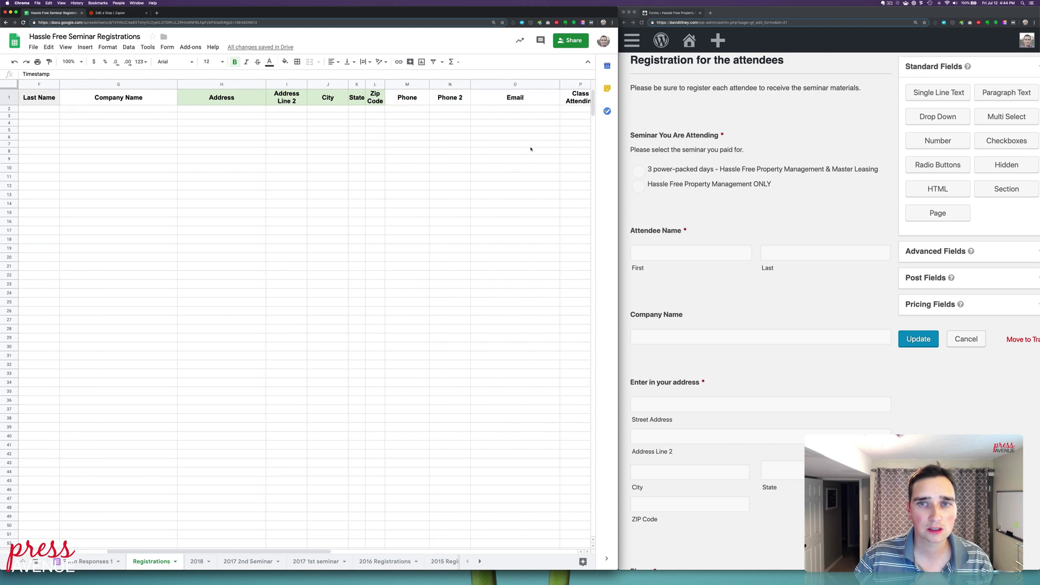
pyautogui.hscroll(4, 531, 149)
pyautogui.click(296, 102)
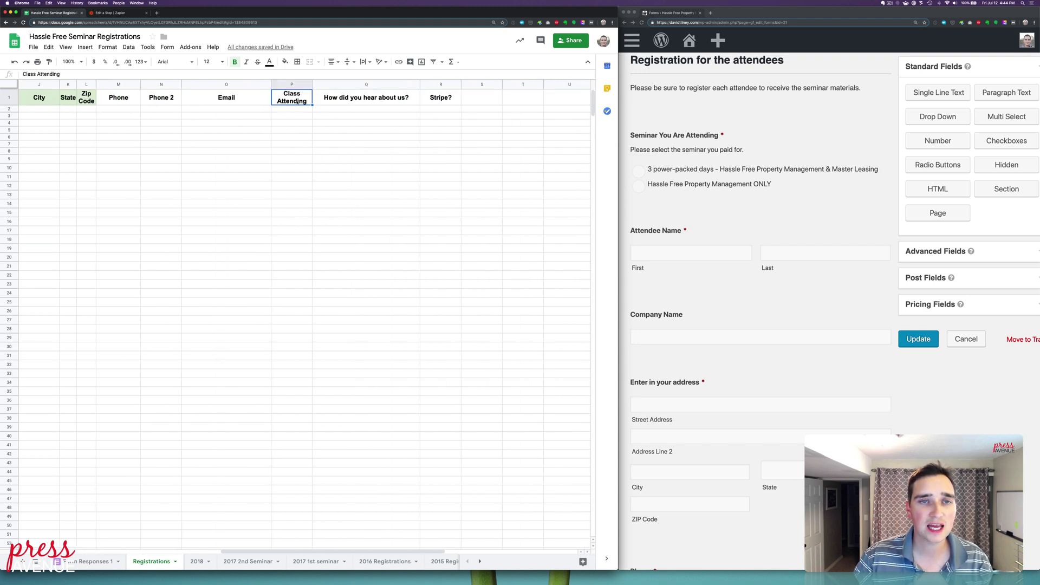
pyautogui.hscroll(-9, 297, 102)
pyautogui.click(175, 103)
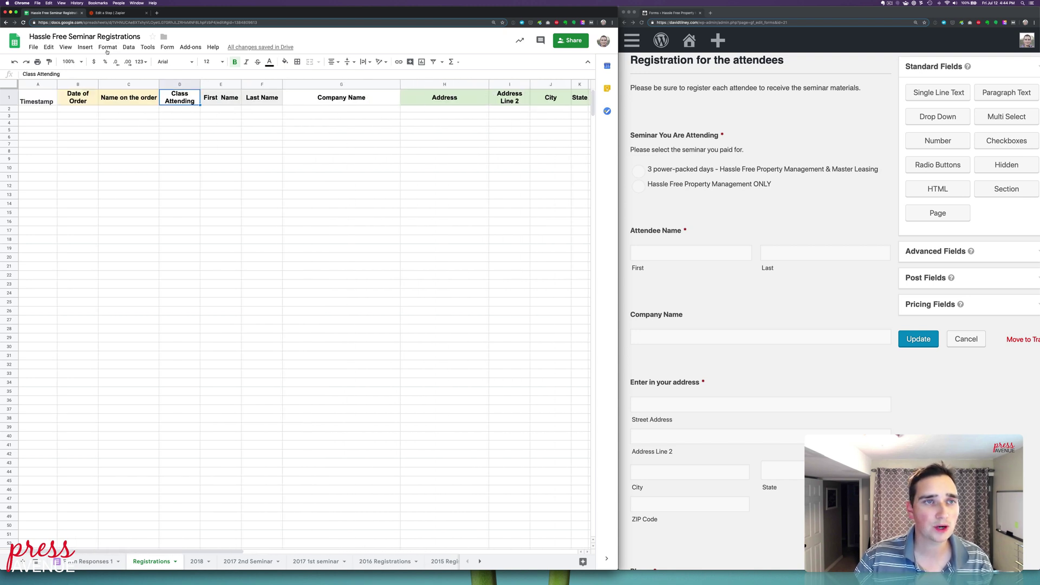
pyautogui.click(111, 13)
# - Map the How did you hear about us? column to the form's How Did You Hear About Us? field, searching for "how"
pyautogui.scroll(-10, 379, 274)
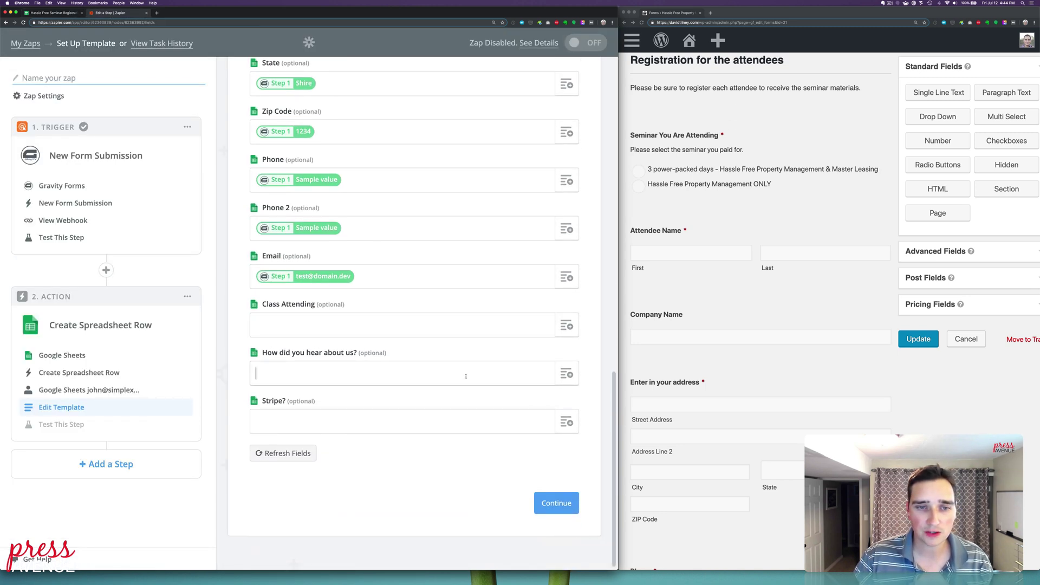
pyautogui.click(565, 374)
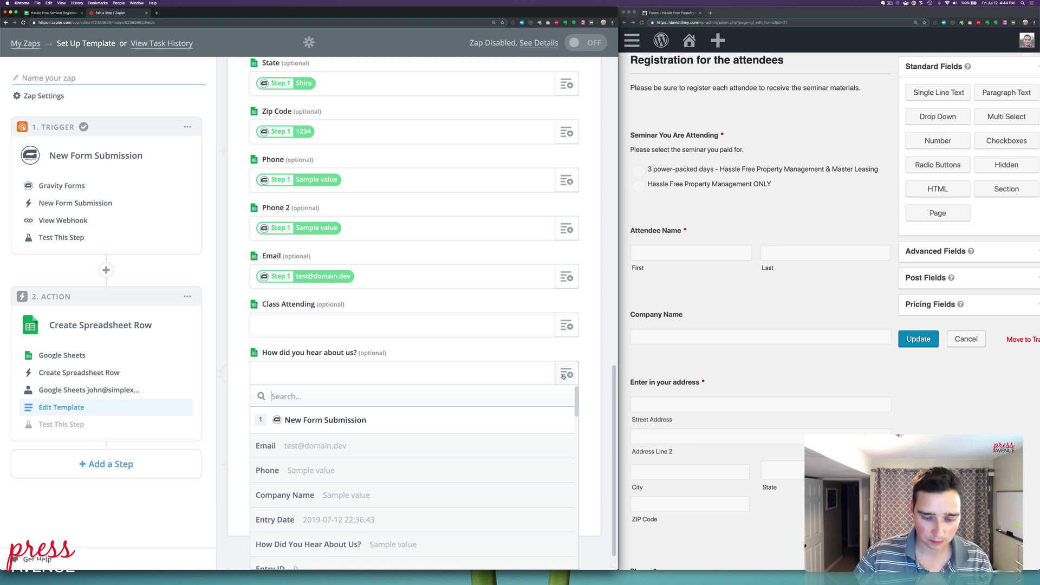
pyautogui.write('how')
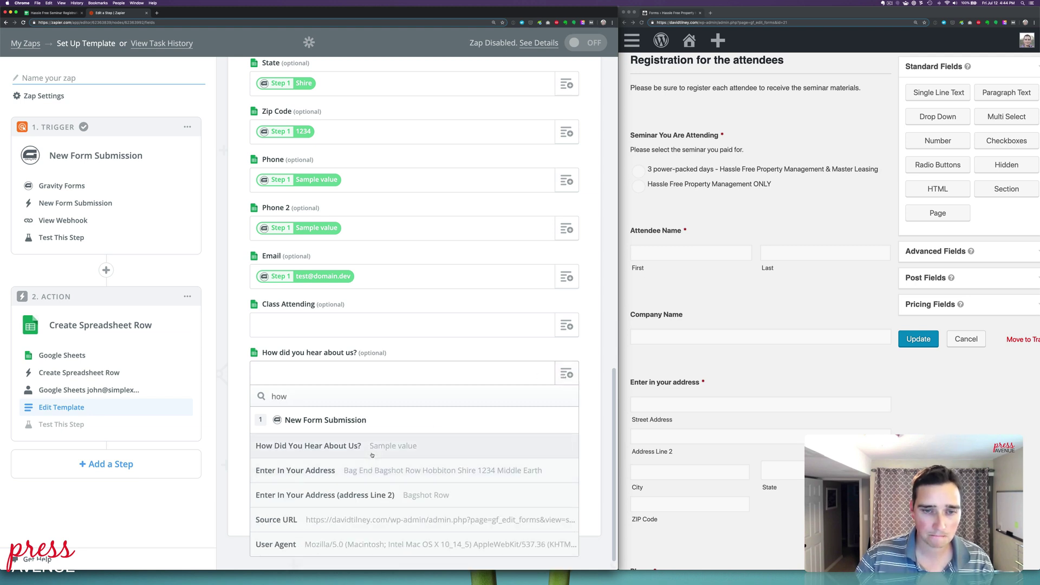
pyautogui.click(373, 450)
# - Leave the Stripe? column and second Class Attending column empty, review the full column mapping, and continue to the Google Sheets test
pyautogui.click(341, 431)
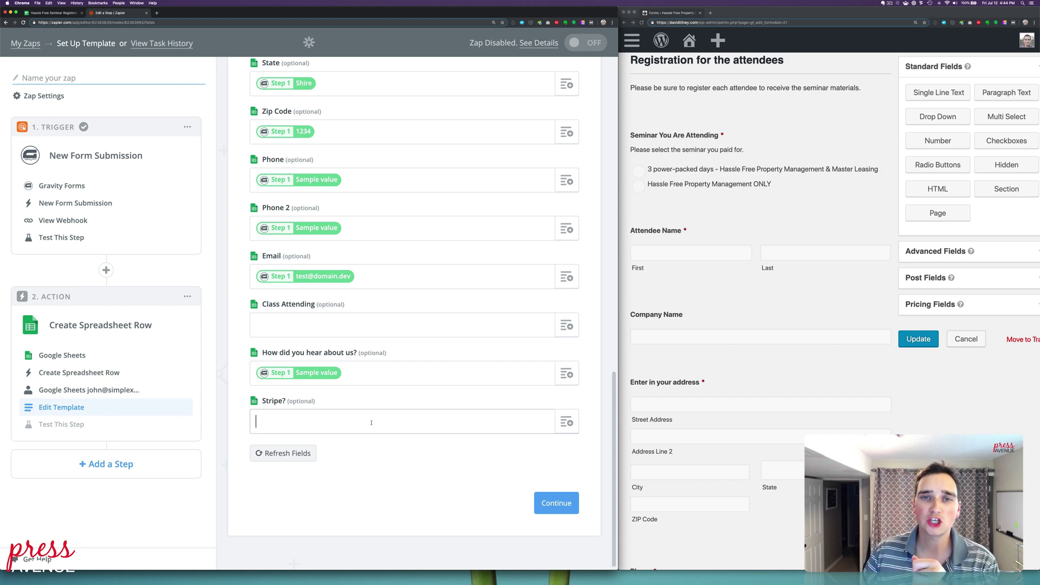
pyautogui.scroll(15, 371, 423)
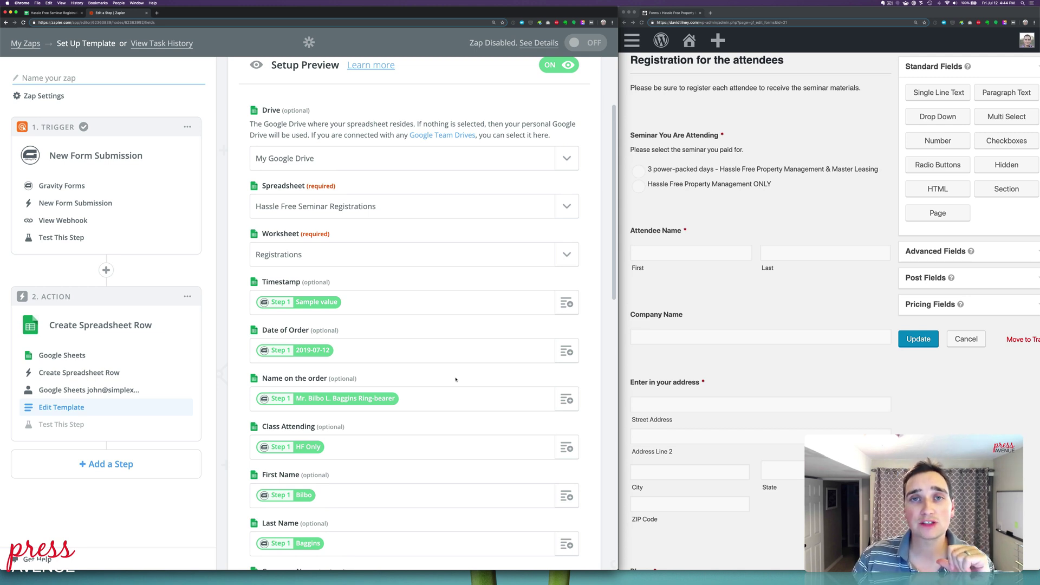
pyautogui.scroll(-15, 420, 374)
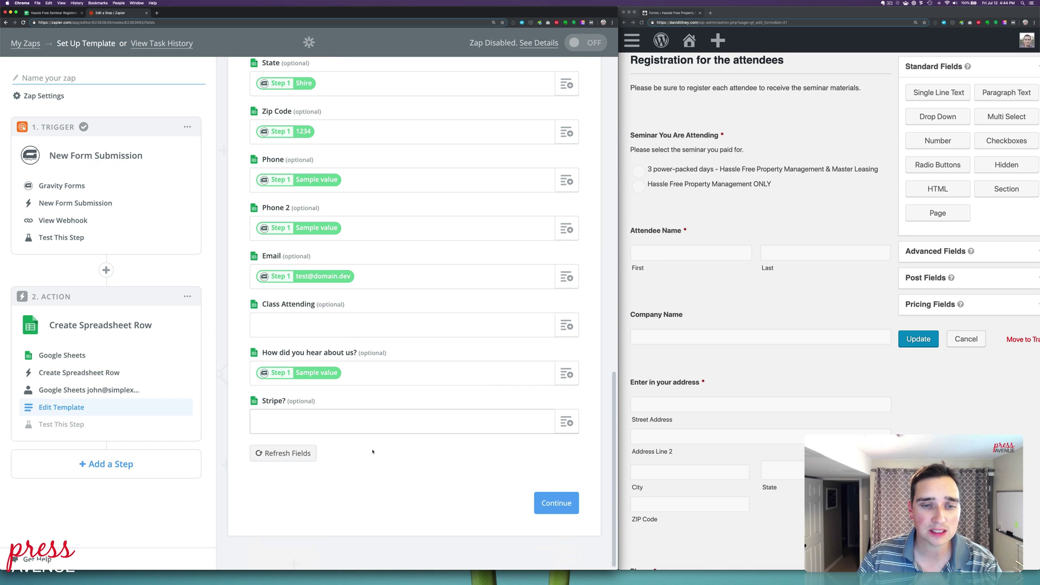
pyautogui.click(556, 503)
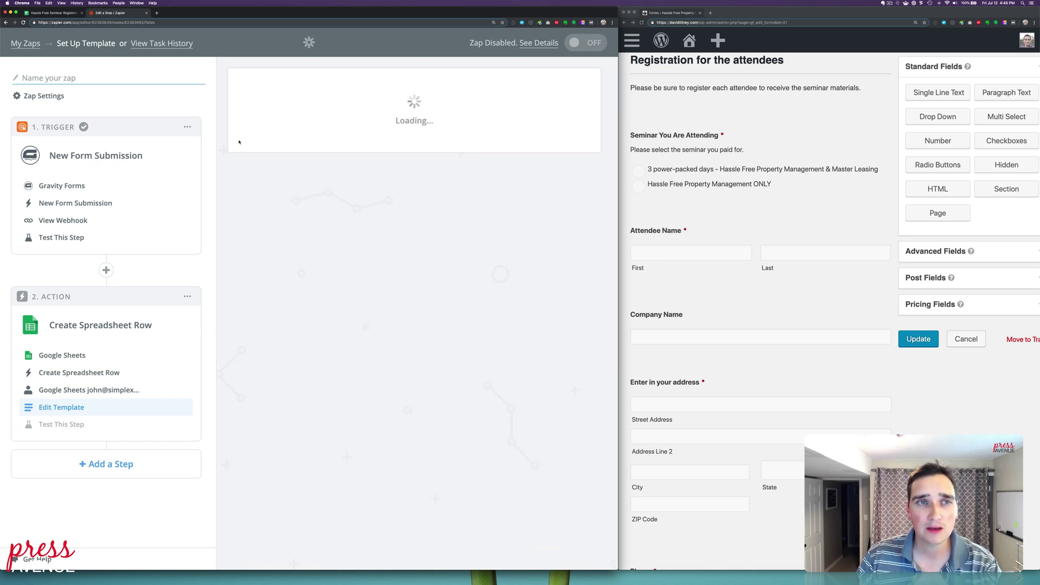
# - Check the Registrations worksheet before testing, and examine the sample values and empty fields of the test spreadsheet row in the Zap
pyautogui.click(52, 13)
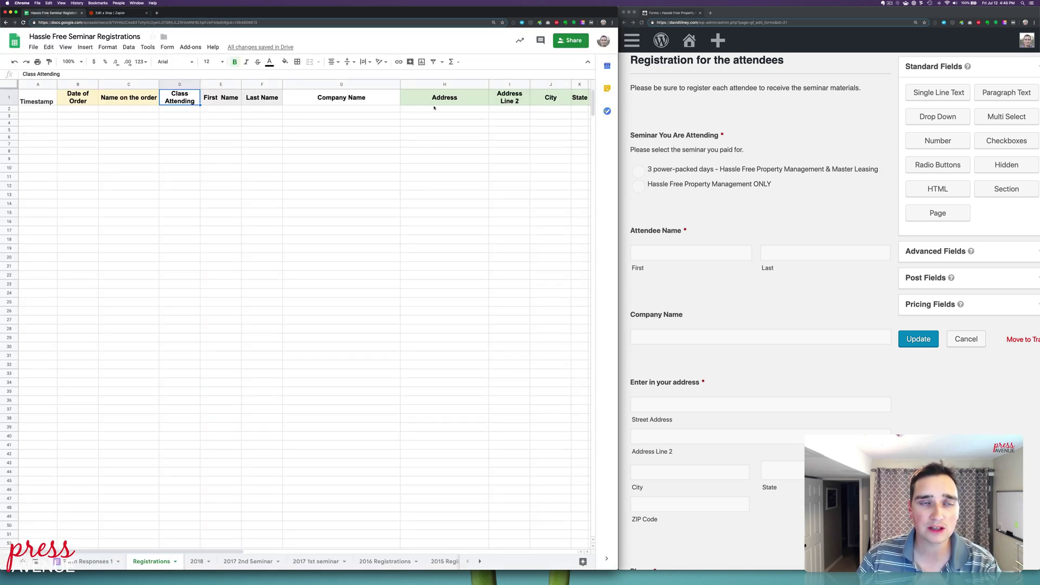
pyautogui.click(116, 17)
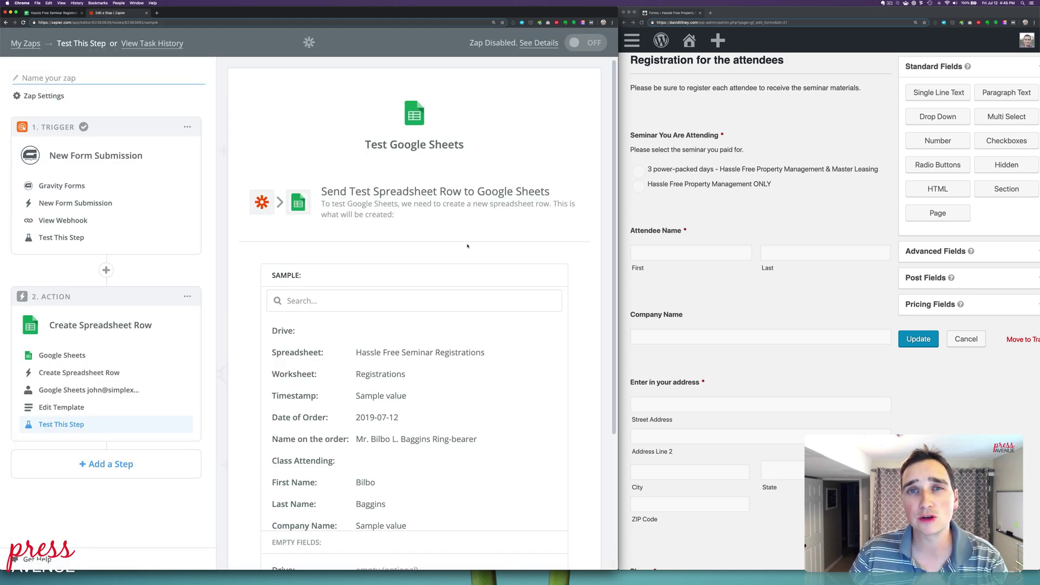
pyautogui.scroll(-3, 466, 249)
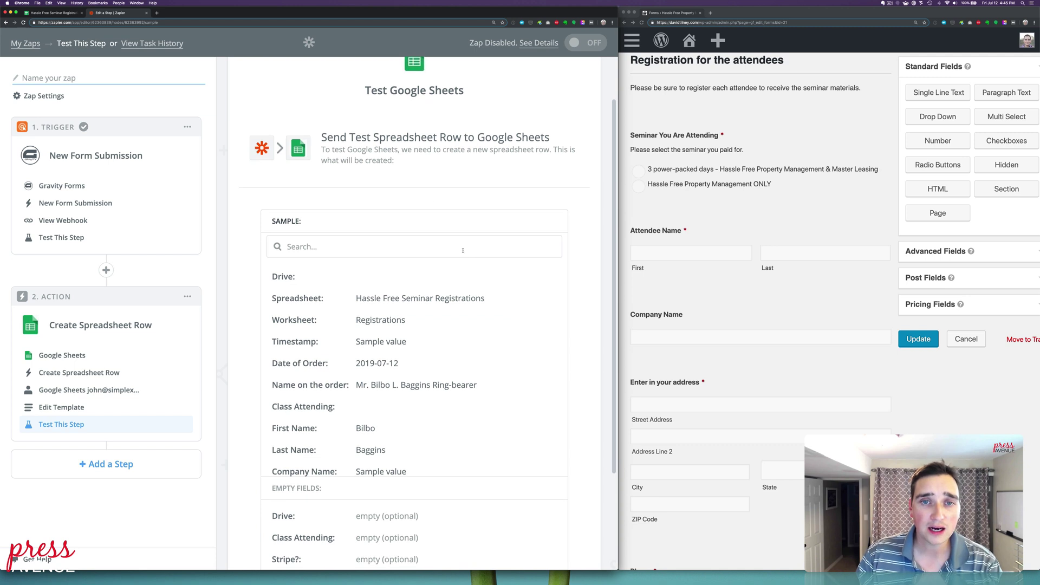
pyautogui.scroll(2, 382, 136)
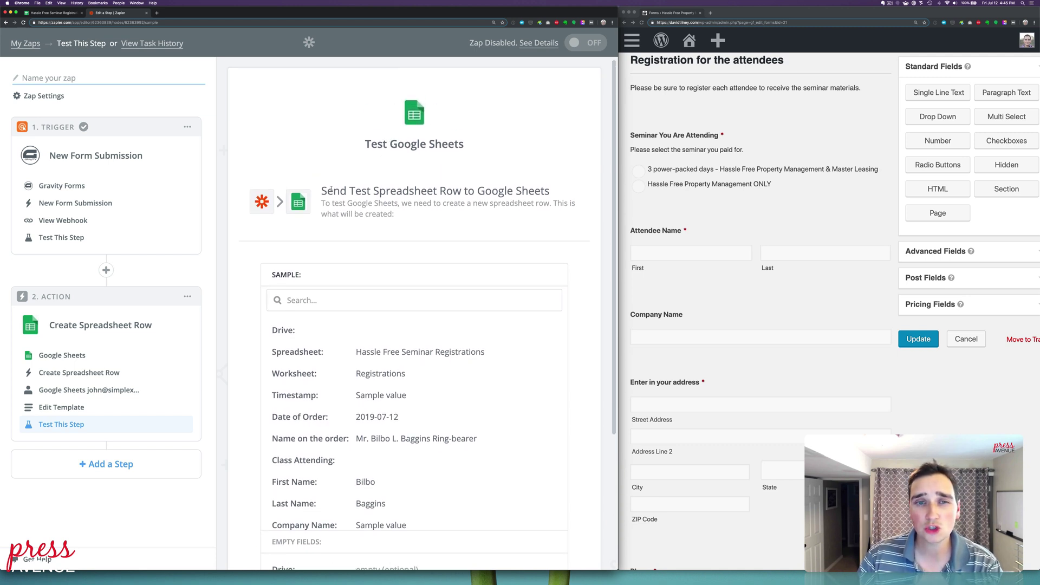
pyautogui.moveTo(329, 190); pyautogui.dragTo(514, 191)
pyautogui.click(513, 191)
pyautogui.scroll(-5, 459, 216)
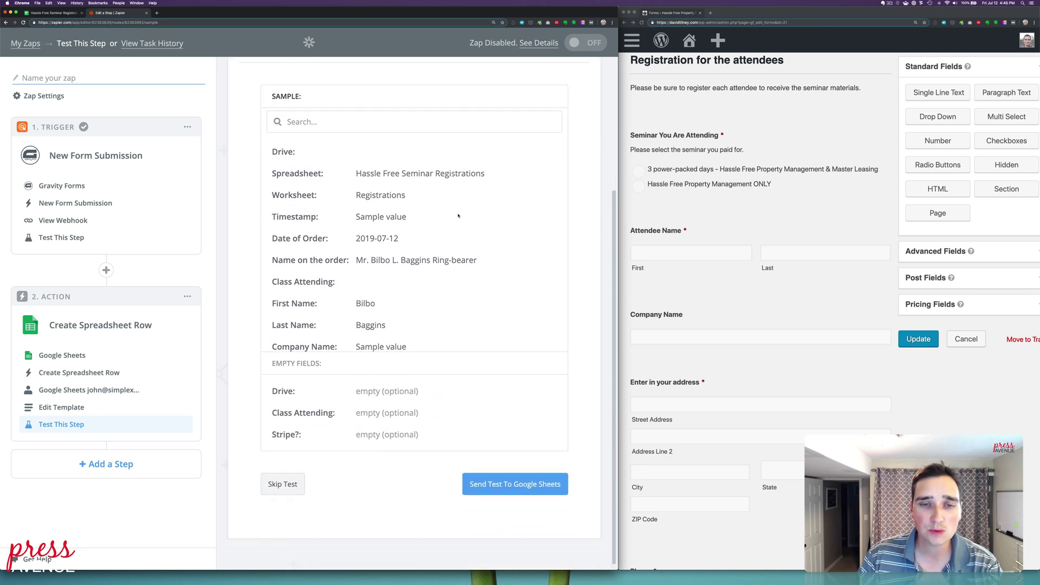
# - Send the test spreadsheet row from the Zap to Google Sheets and switch to the Registrations worksheet to view it
pyautogui.scroll(-6, 465, 297)
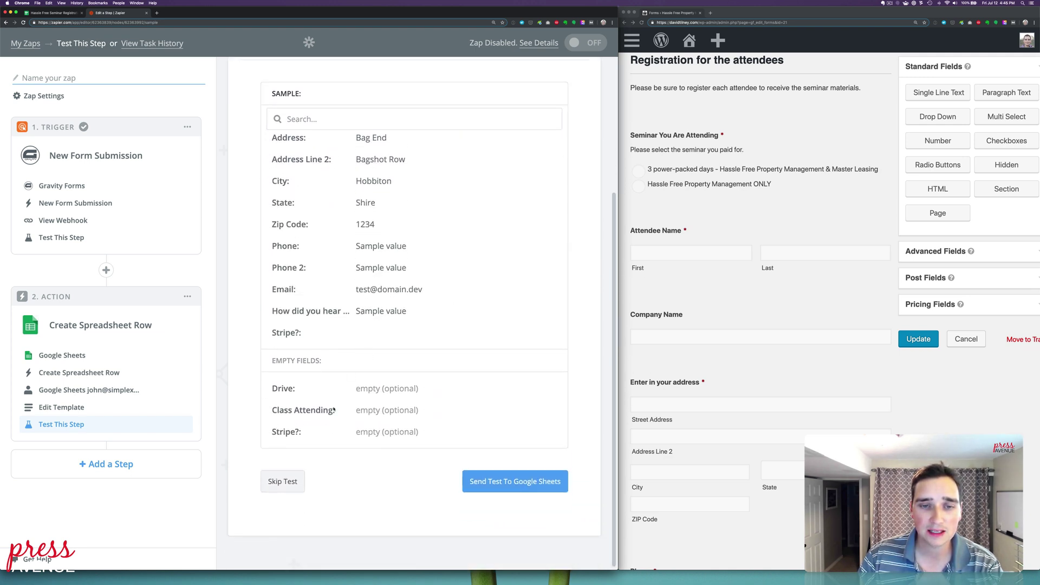
pyautogui.click(515, 481)
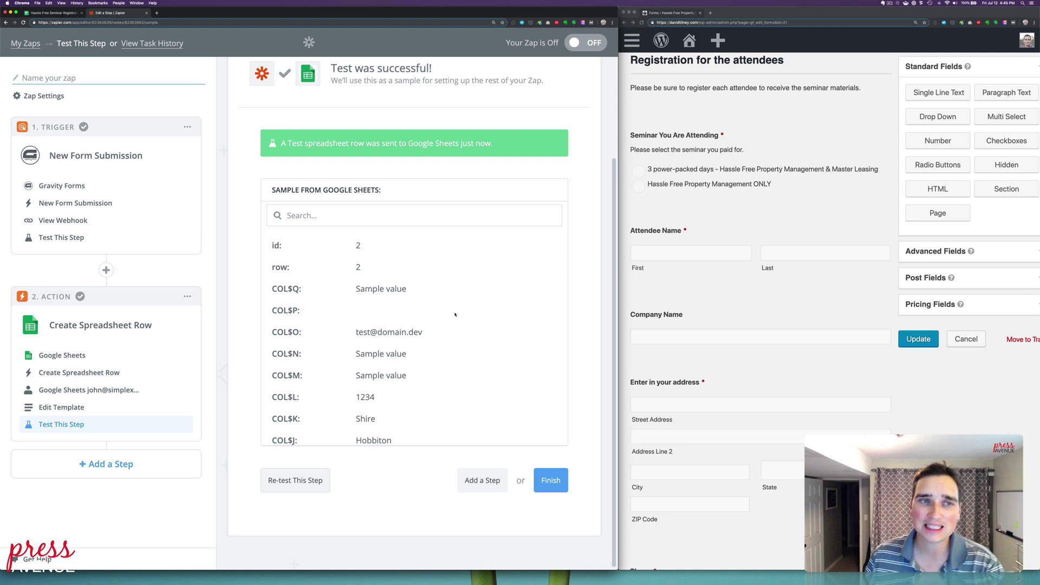
pyautogui.scroll(3, 454, 314)
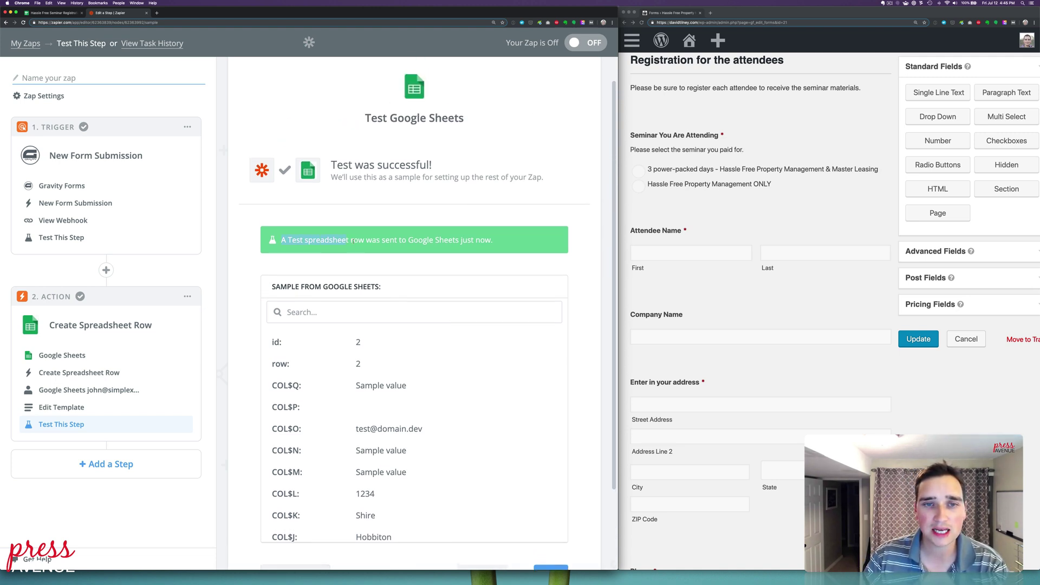
pyautogui.click(56, 14)
pyautogui.click(284, 193)
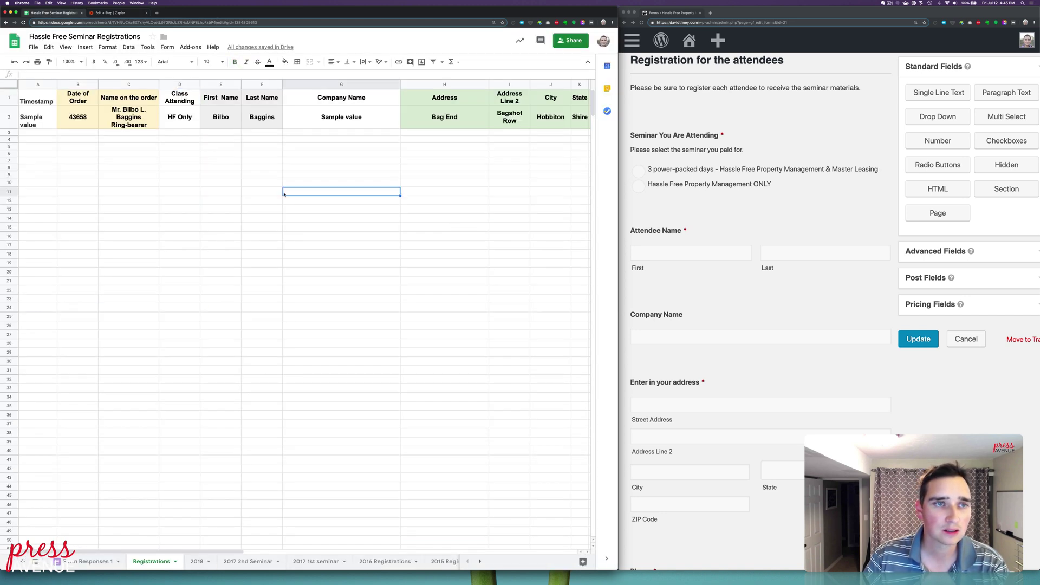
# - Remove the bold and clear all remaining formatting from the test entry in row 2 of the Registrations worksheet
pyautogui.click(6, 116)
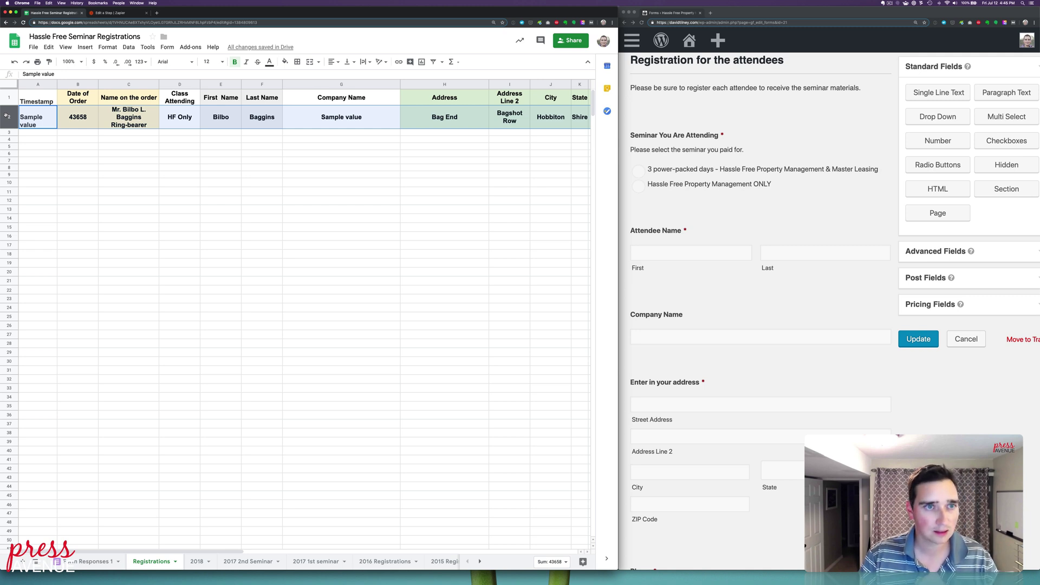
pyautogui.press('super+b')
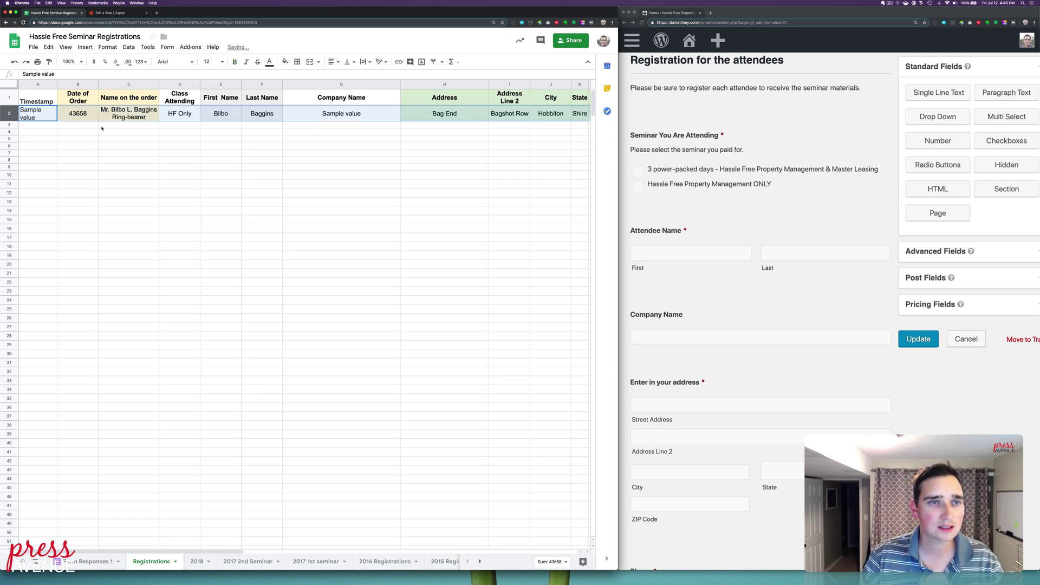
pyautogui.click(179, 130)
pyautogui.click(11, 113)
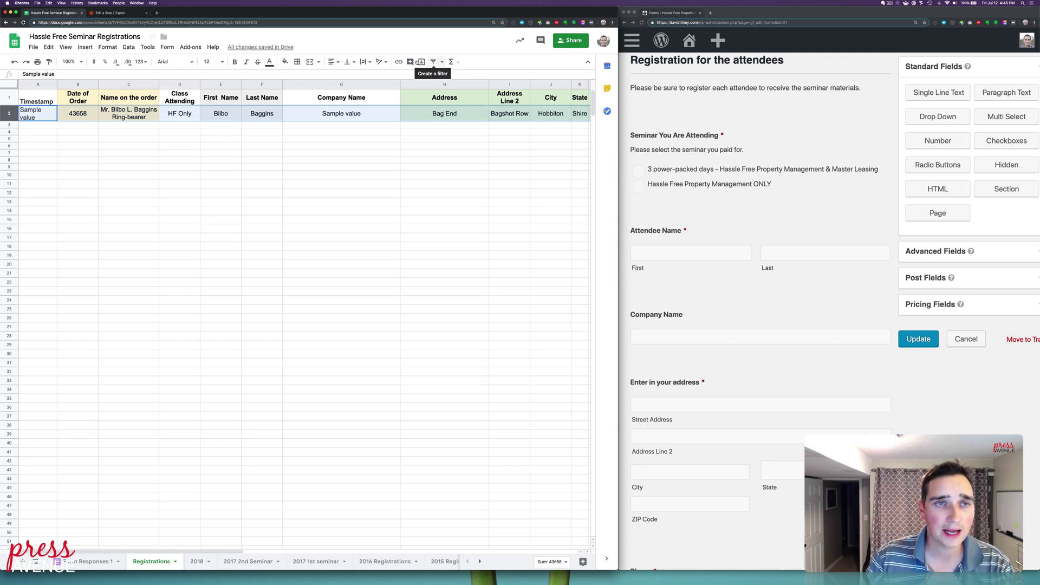
pyautogui.click(108, 47)
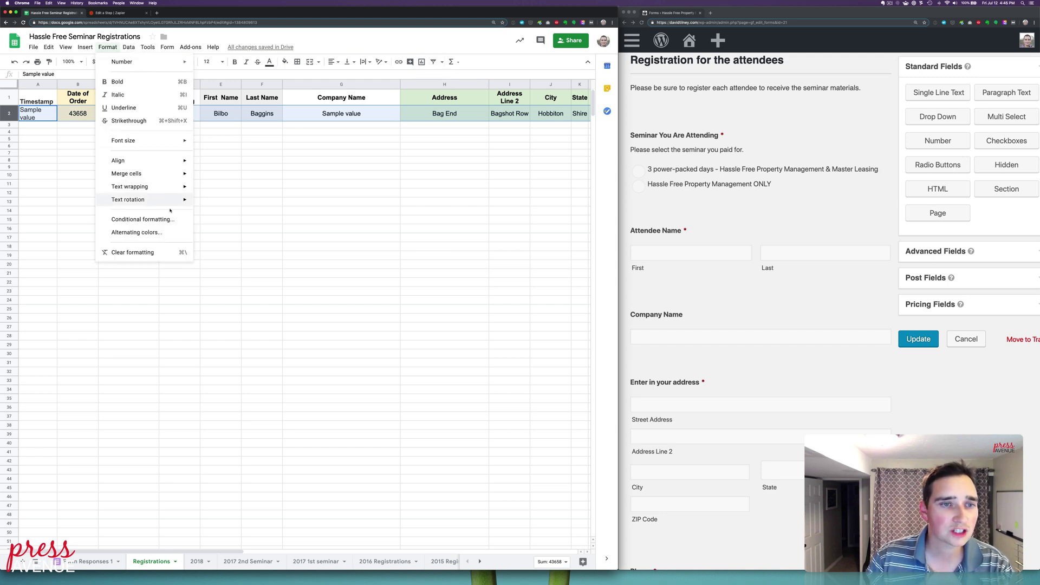
pyautogui.click(159, 258)
pyautogui.click(219, 190)
# - Check the test row's values in the Registrations worksheet, from Timestamp across to the Stripe? column
pyautogui.click(47, 115)
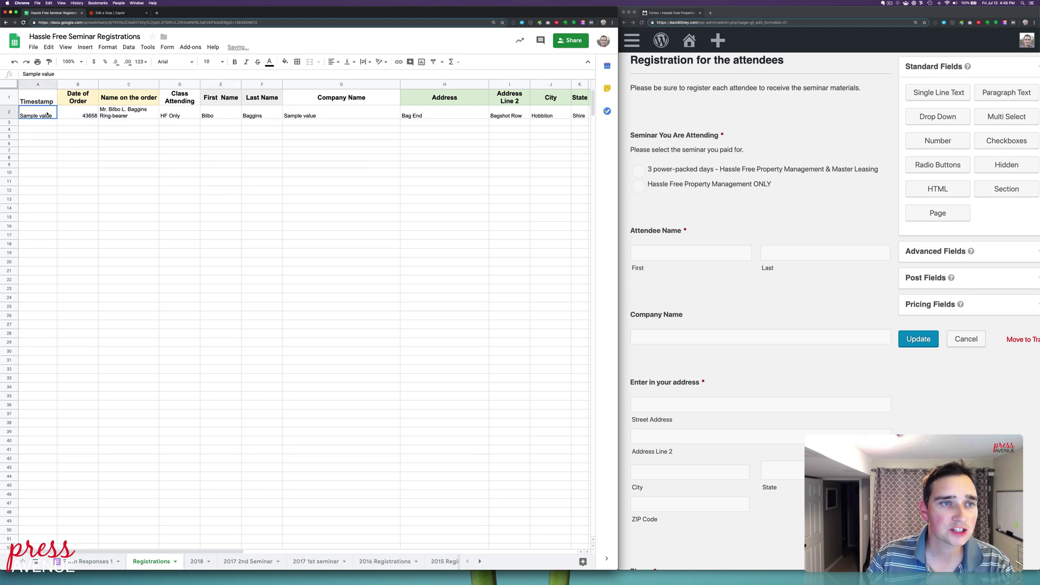
pyautogui.click(81, 115)
pyautogui.click(134, 115)
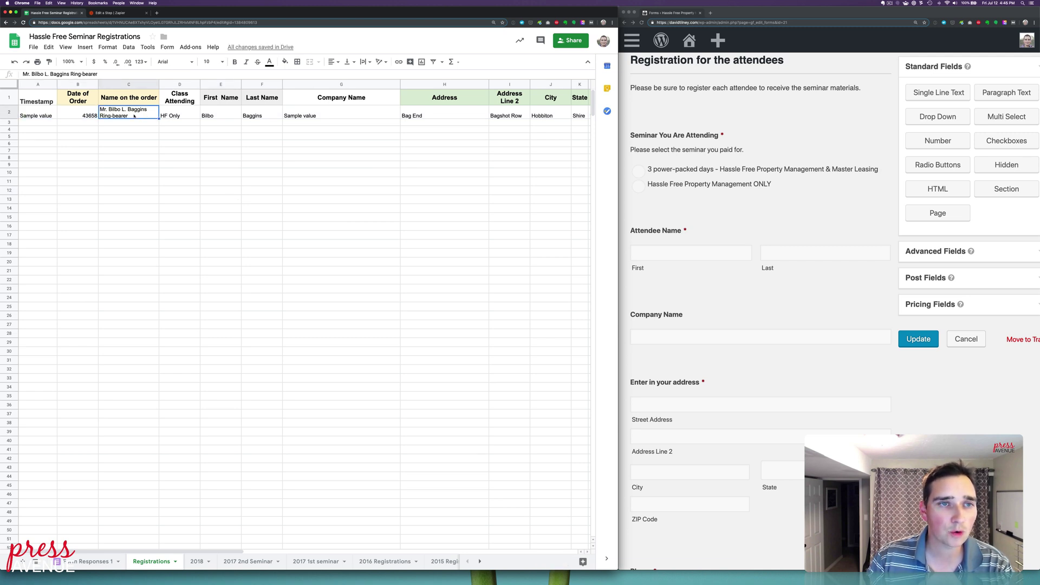
pyautogui.click(185, 116)
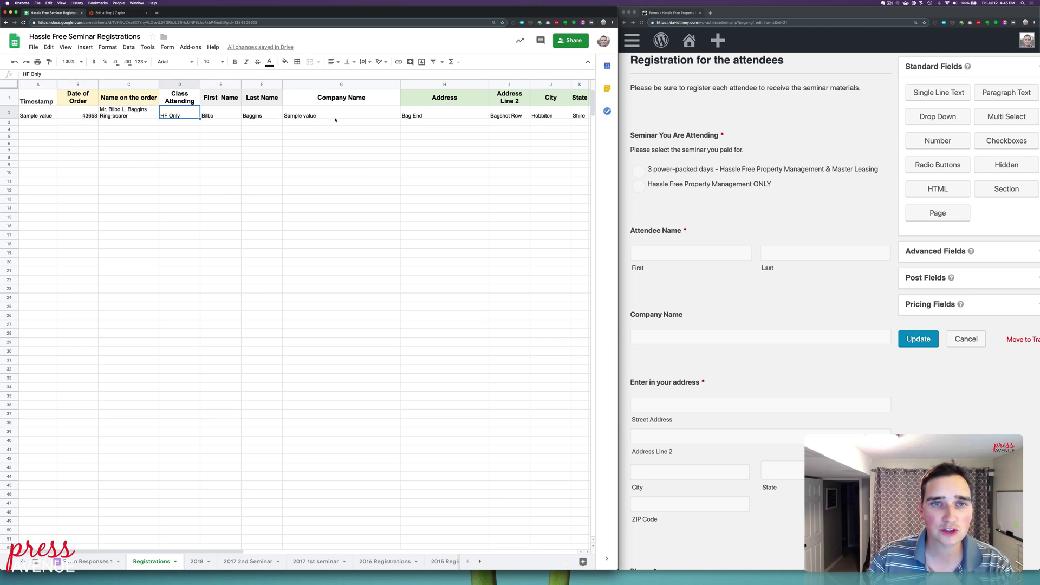
pyautogui.hscroll(10, 336, 120)
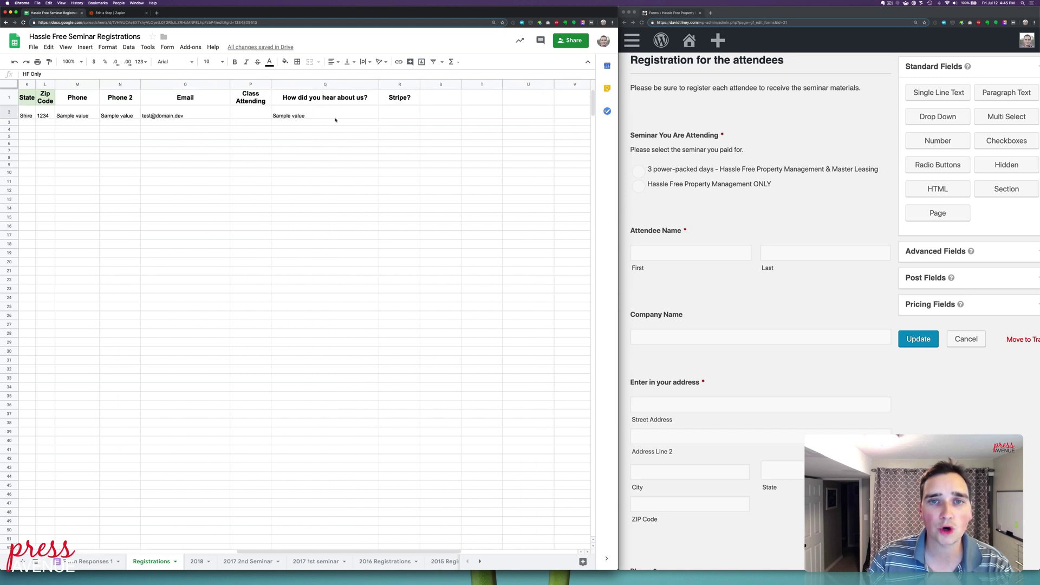
pyautogui.hscroll(-10, 335, 120)
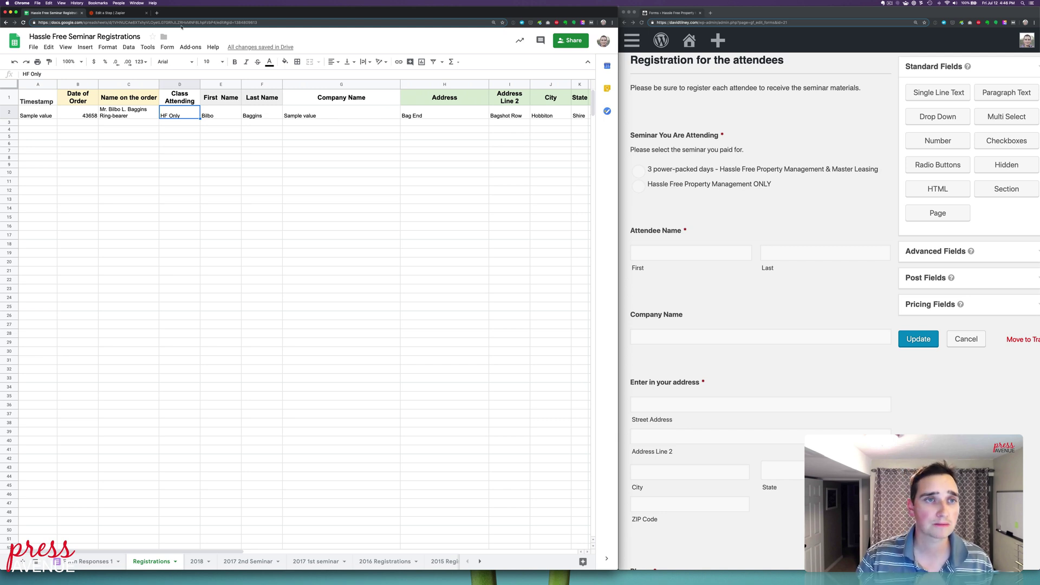
# - Return to the Zap and review the Google Sheets test sample alongside the remaining fields of the registration form
pyautogui.click(112, 13)
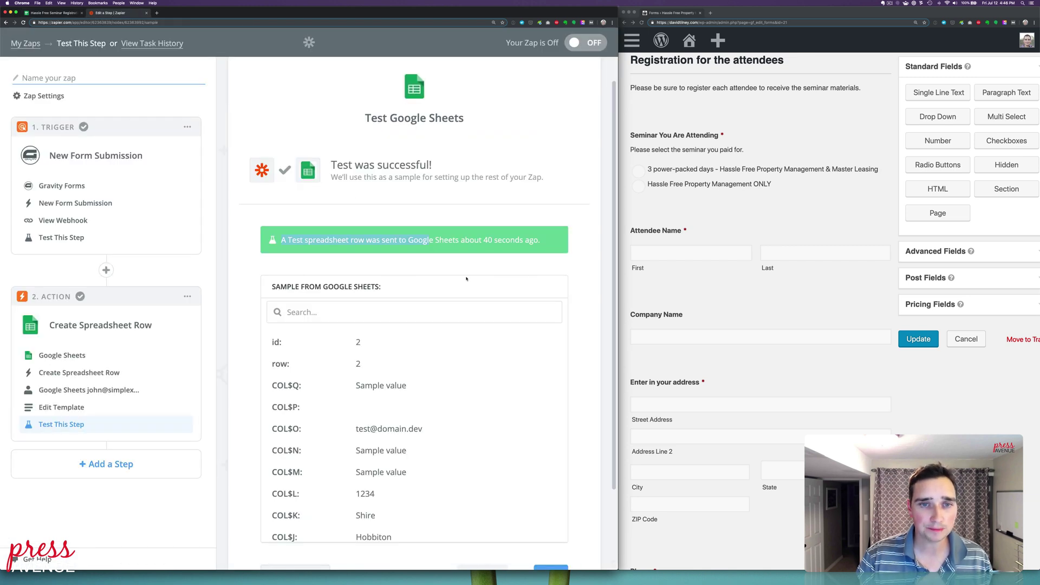
pyautogui.scroll(-10, 465, 279)
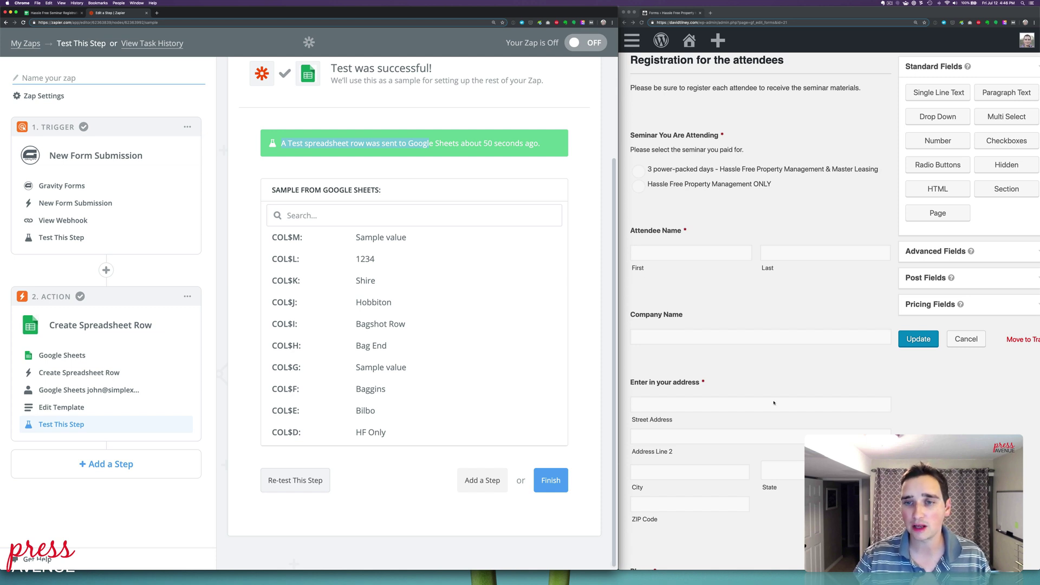
pyautogui.scroll(-10, 773, 402)
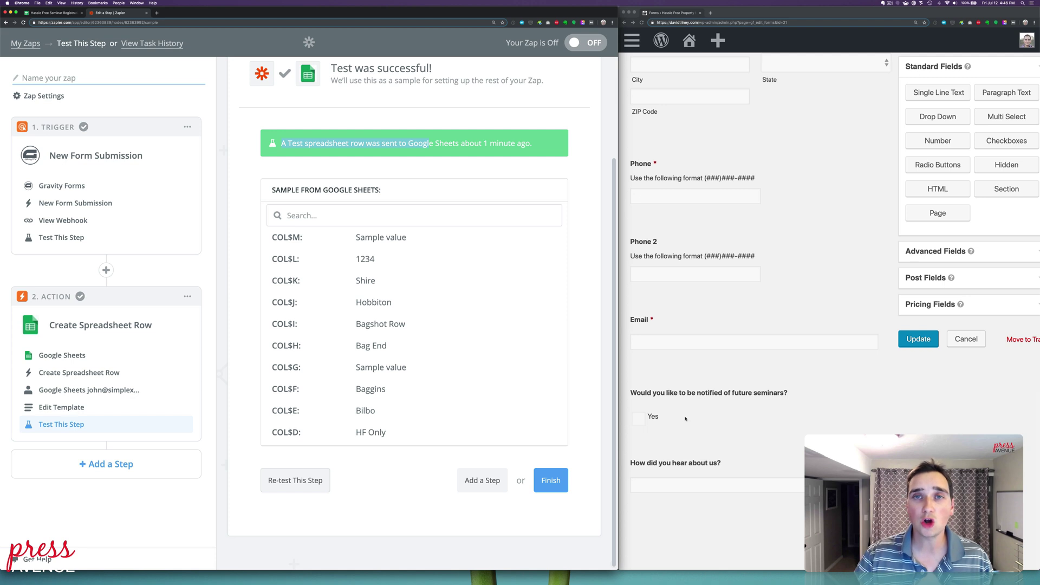
# - Finish the Zap setup, name the Zap "Seminar Registration", and turn it on
pyautogui.click(550, 484)
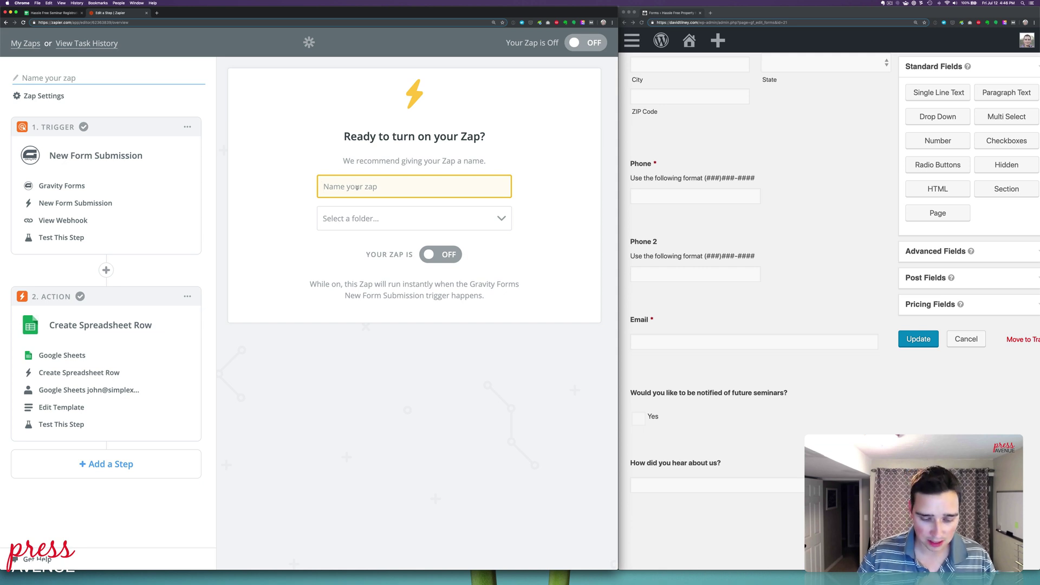
pyautogui.write('Seminar')
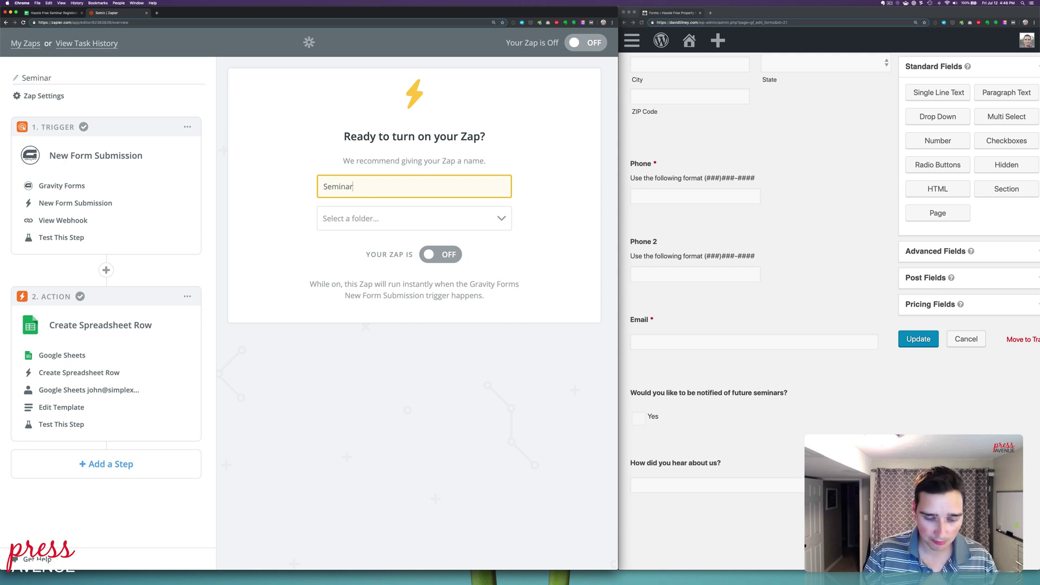
pyautogui.write(' Registration')
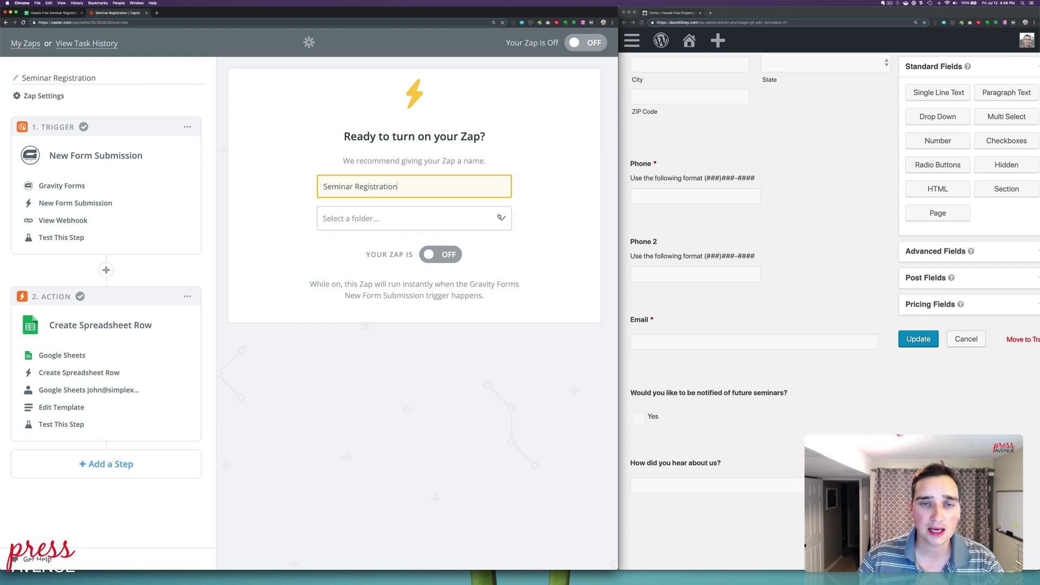
pyautogui.click(432, 261)
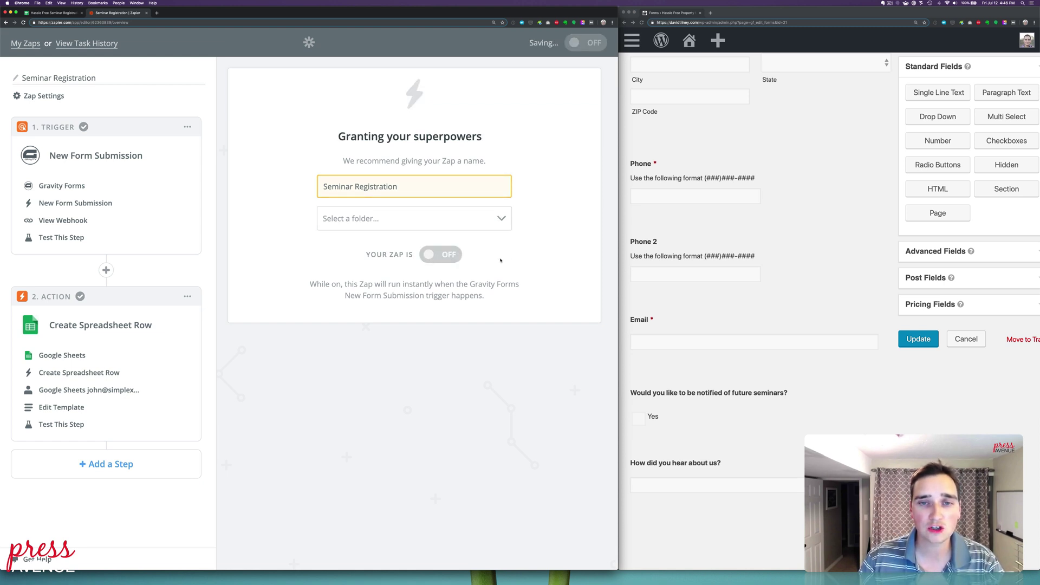